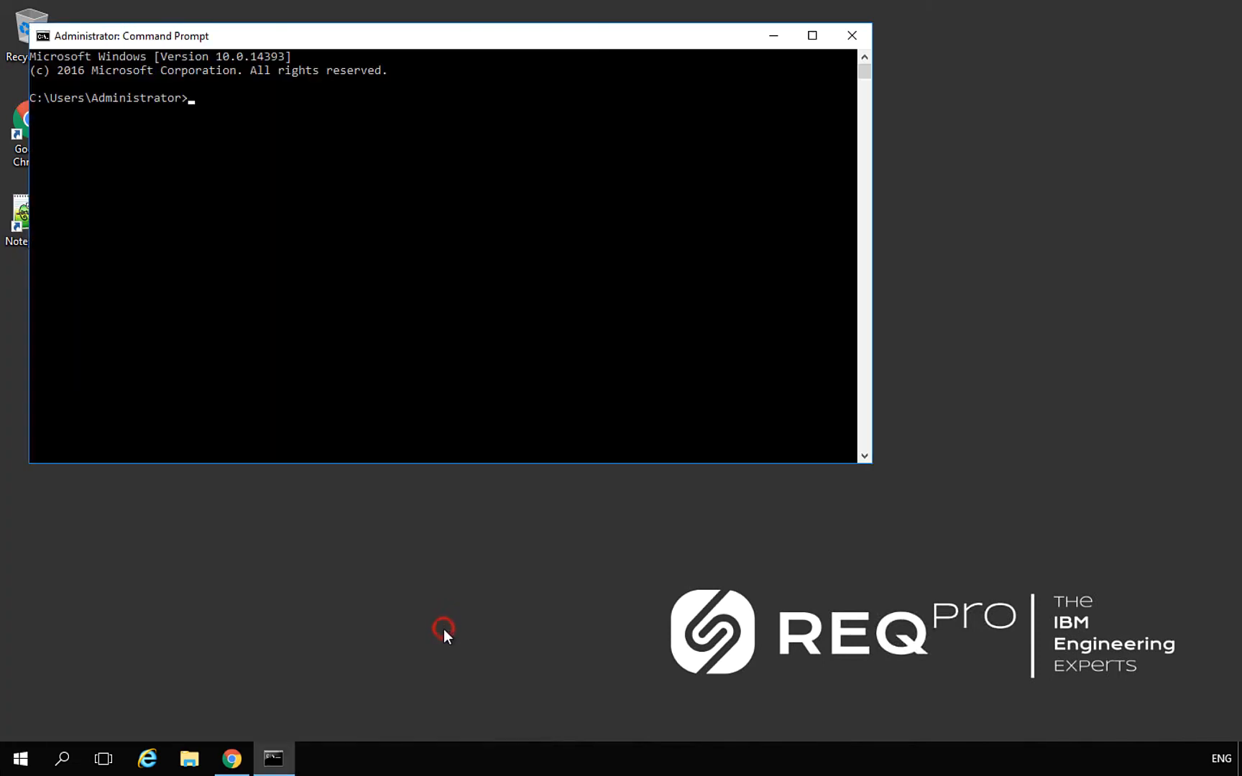
Navigate the Command Prompt from the user folder to C:\IBM\JazzTeamServer\server
type("cd ..")
key("Return")
type("cd ..")
key("Return")
type("cd O")
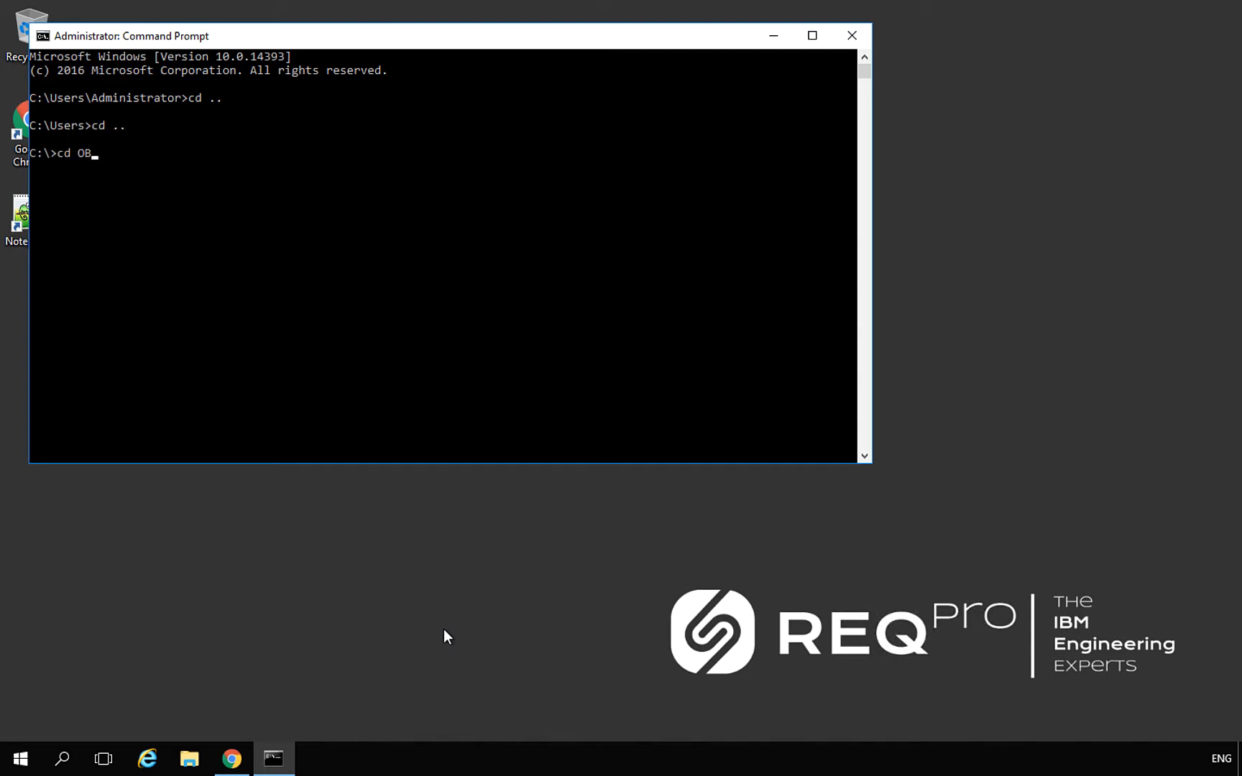
key("BackSpace")
type("IBM\\")
key("BackSpace")
key("Return")
type("cd Jazz")
key("Tab")
key("Return")
type("c")
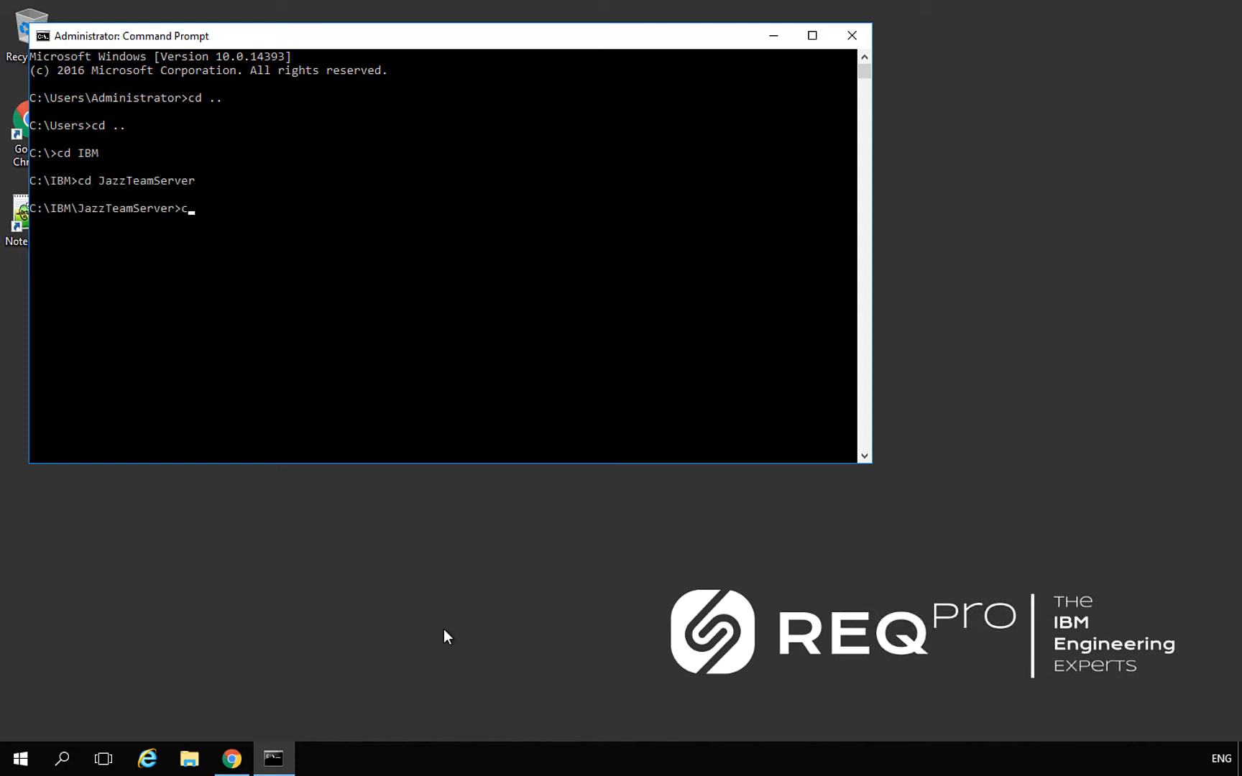
type("d server")
key("Return")
Run server.startup.bat until it reports 'Server clm started.'
type("server.st")
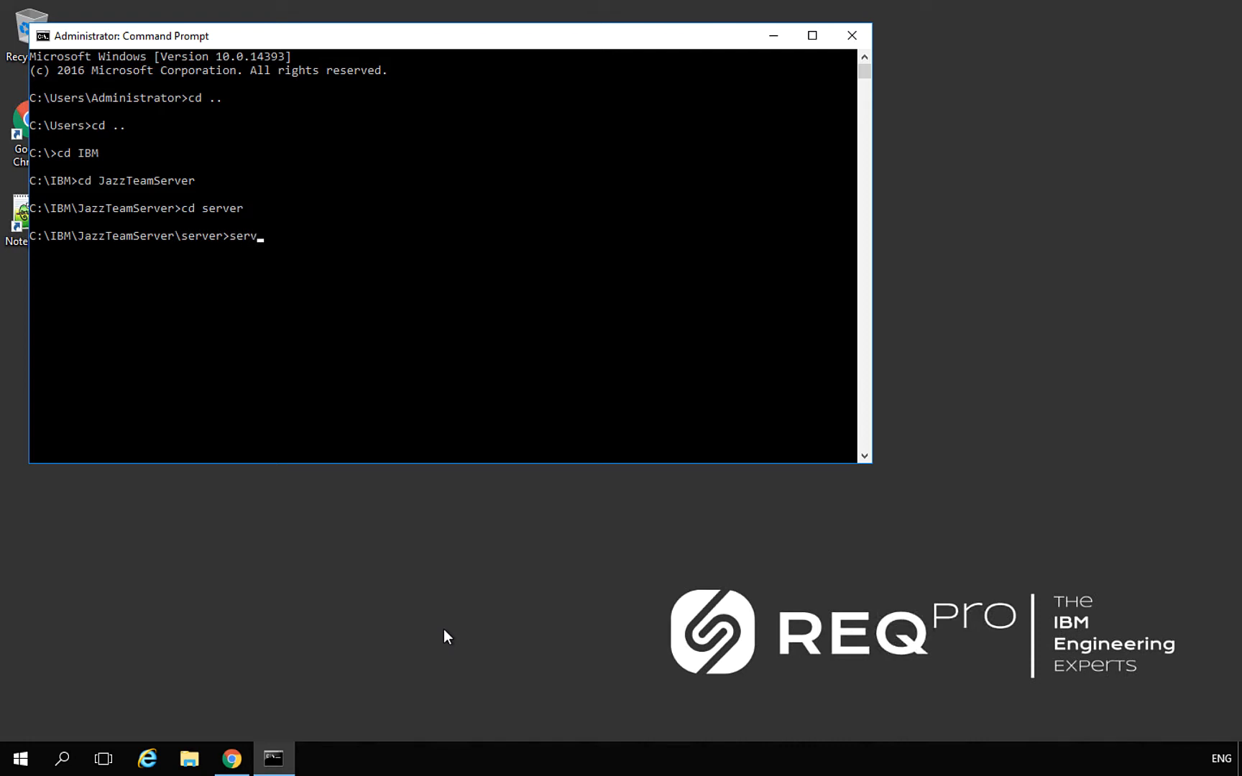
key("Tab")
key("Return")
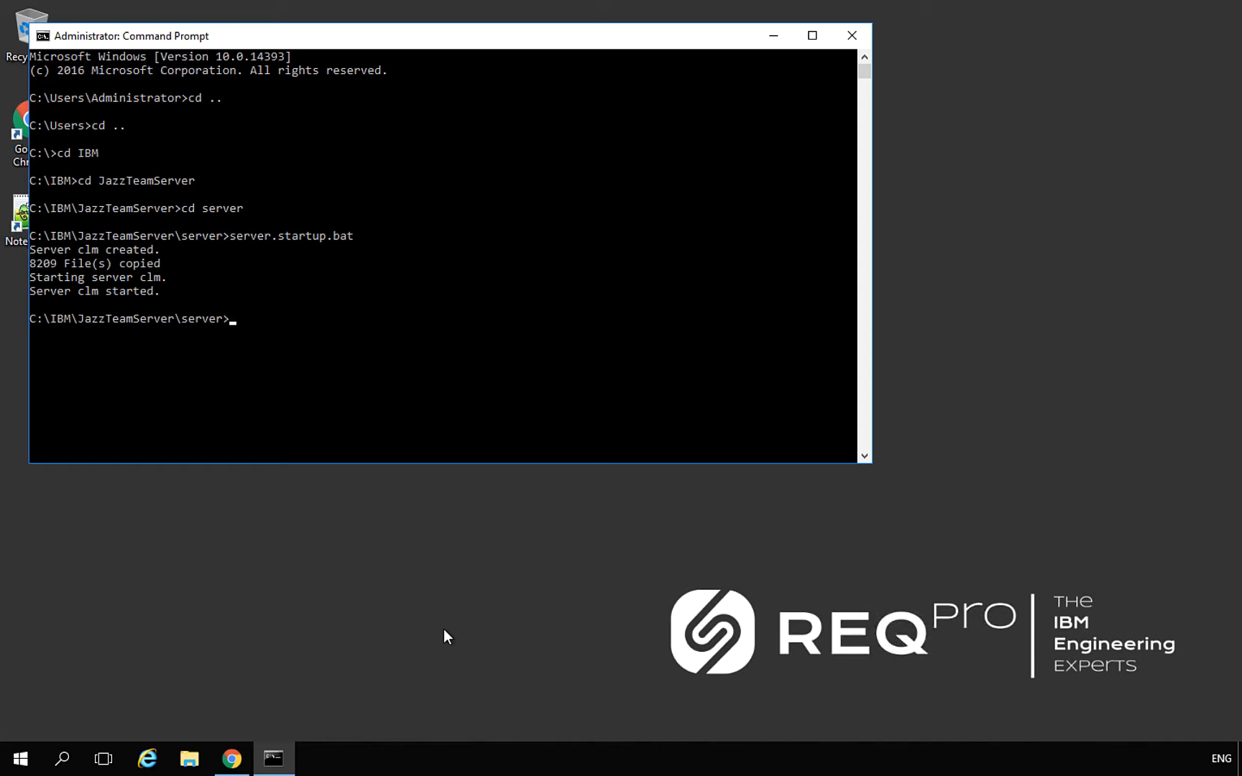
Edit the last command to server.shutdown.bat and run it to stop server clm
type("server.startup.bat")
key("BackSpace")
key("BackSpace")
key("BackSpace")
key("BackSpace")
key("BackSpace")
key("BackSpace")
key("BackSpace")
key("BackSpace")
key("BackSpace")
key("BackSpace")
type("hutdown.bat")
key("Return")
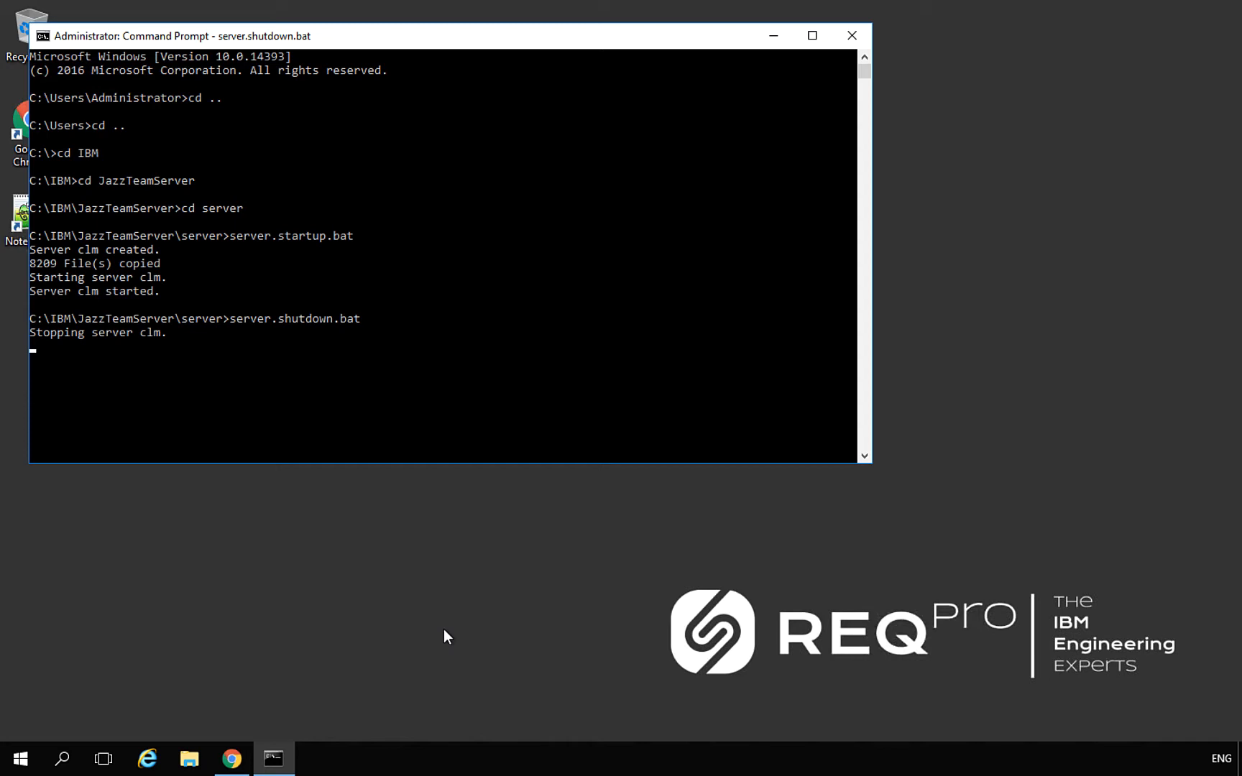
Watch the ~1.6 GB Java process in Task Manager until the server stops, then close it
right_click(480, 753)
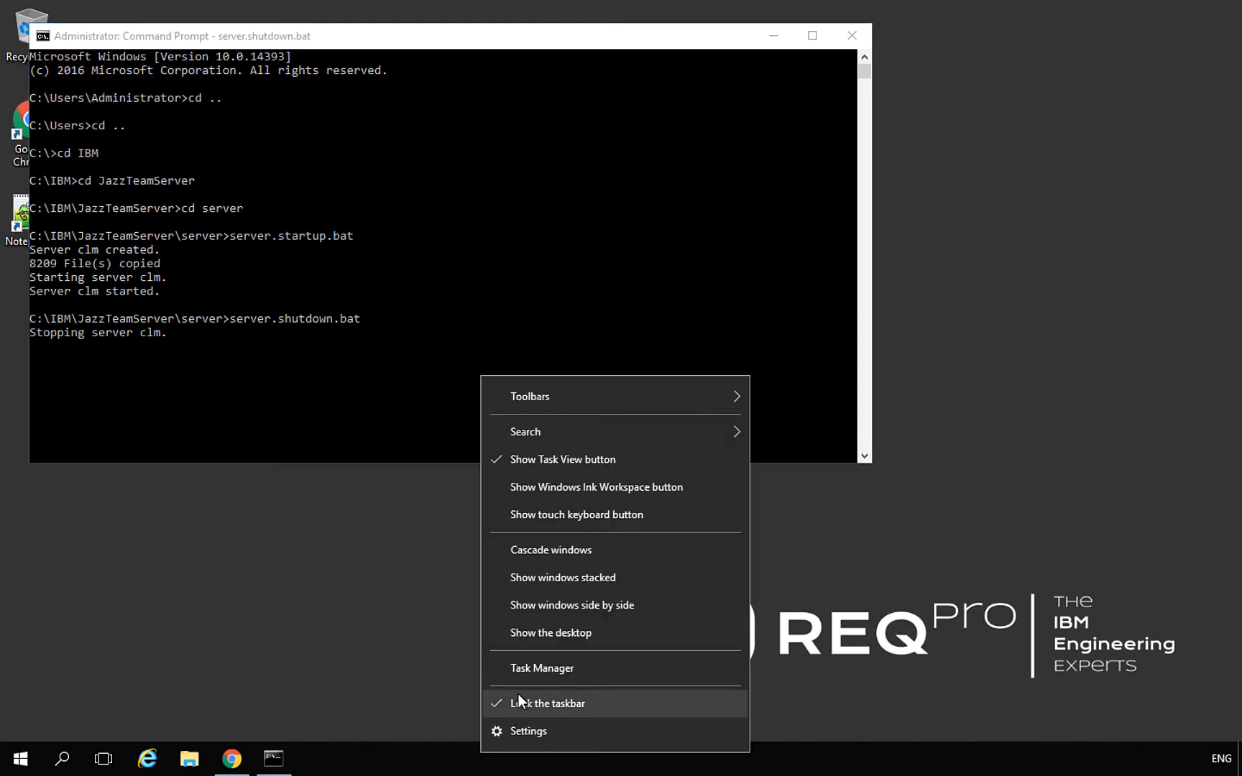
left_click(536, 663)
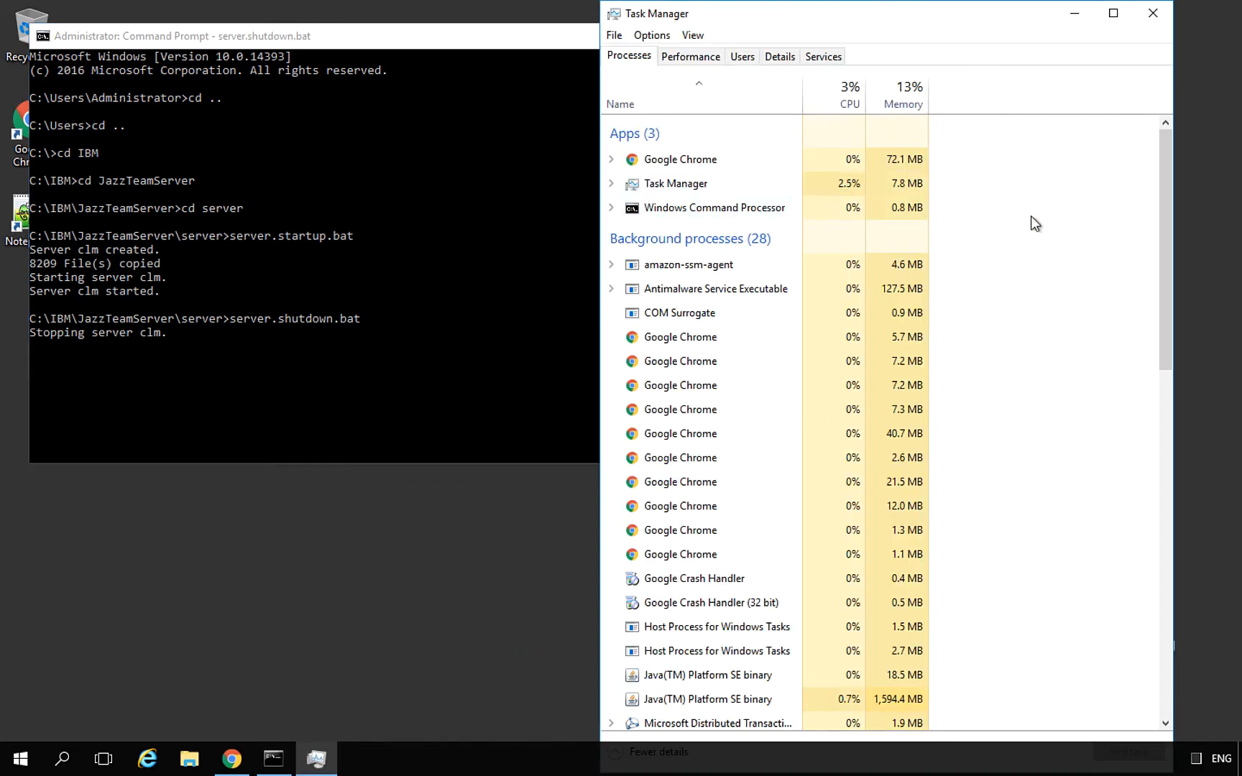
left_click_drag(1165, 165, 1171, 244)
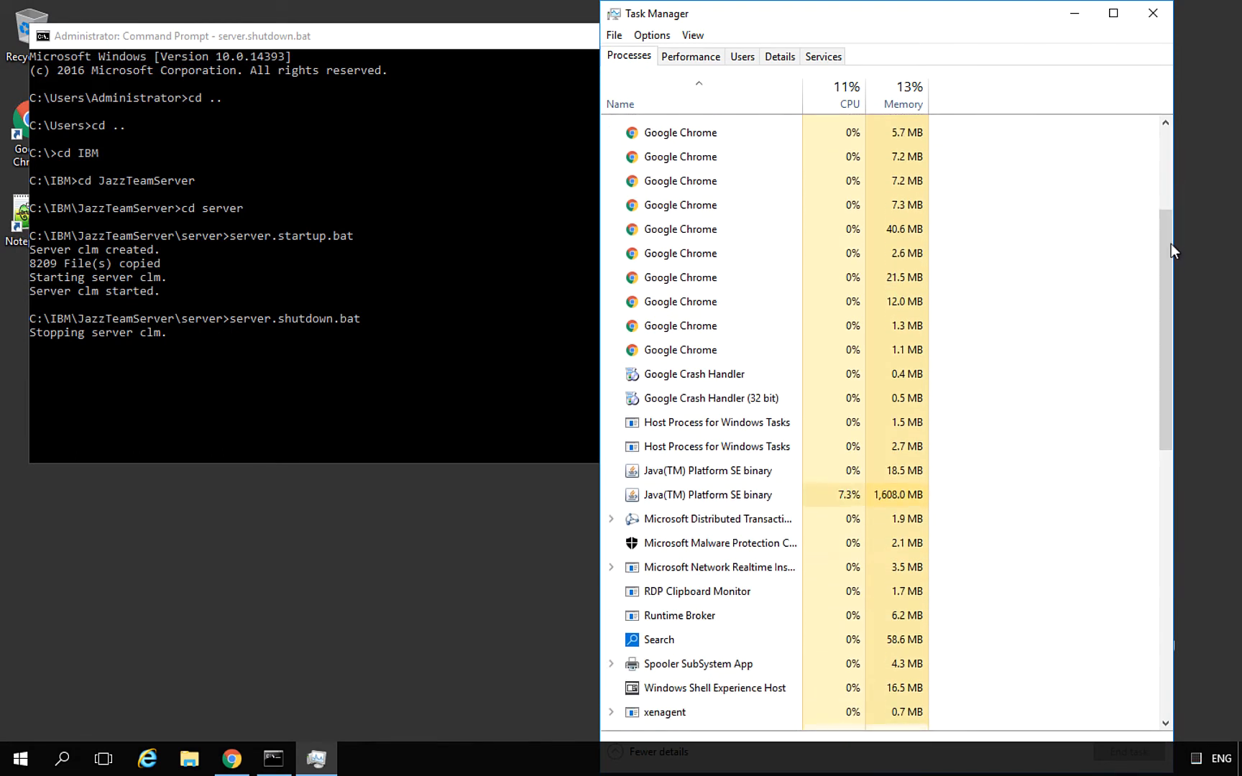
left_click(832, 496)
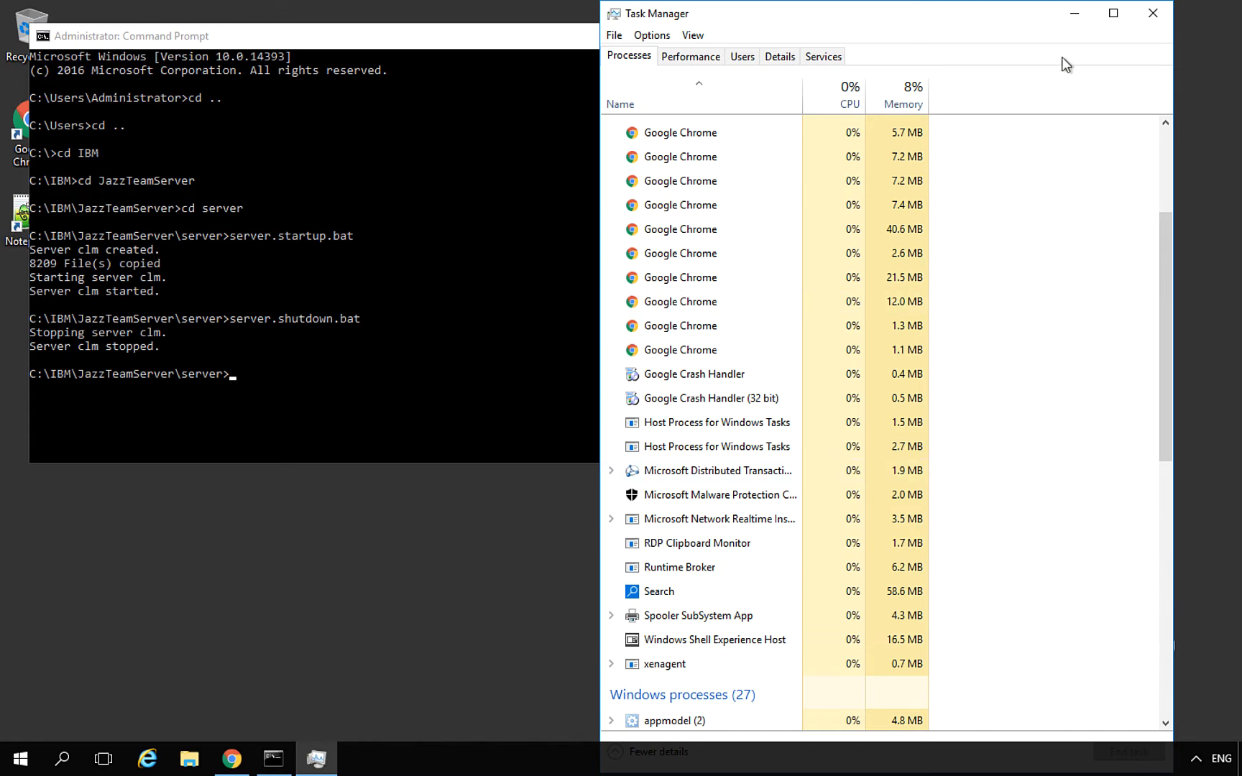
left_click(1152, 15)
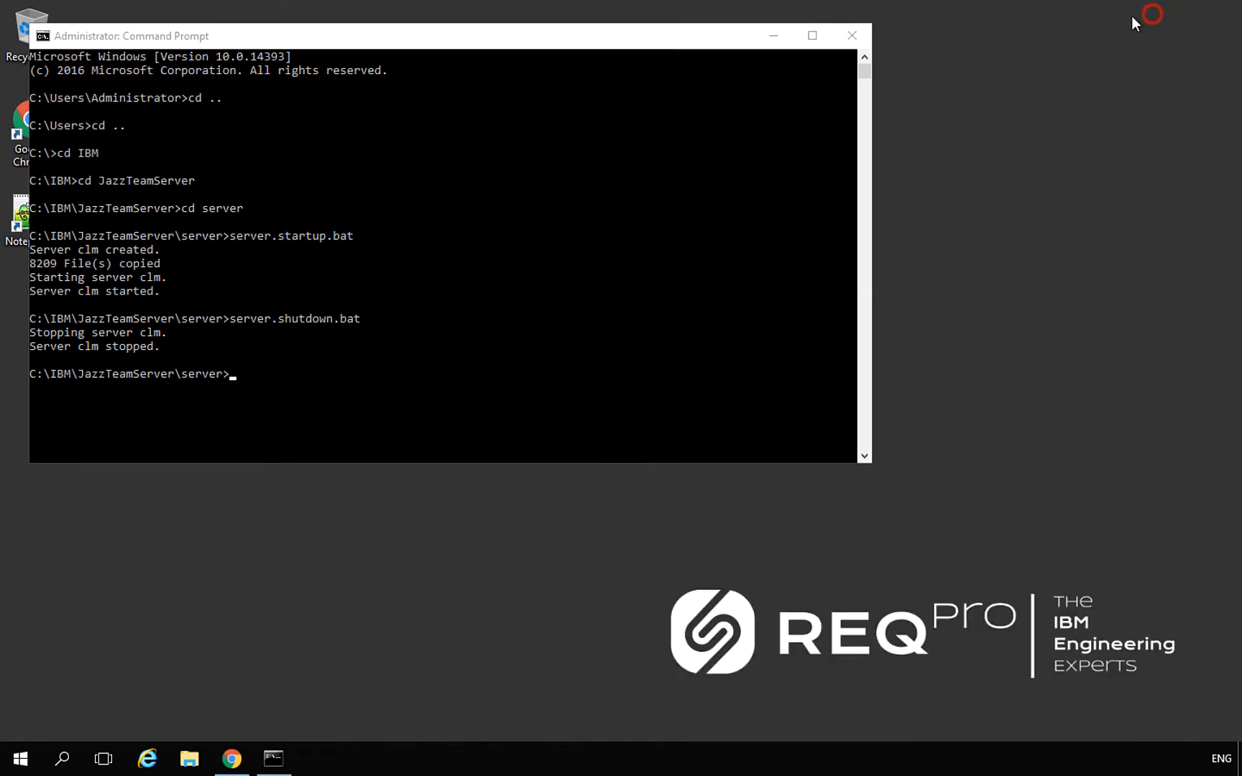
Check This PC's system properties (Windows Server 2016 Datacenter, 32.0 GB RAM) from File Explorer
left_click_drag(567, 41, 707, 85)
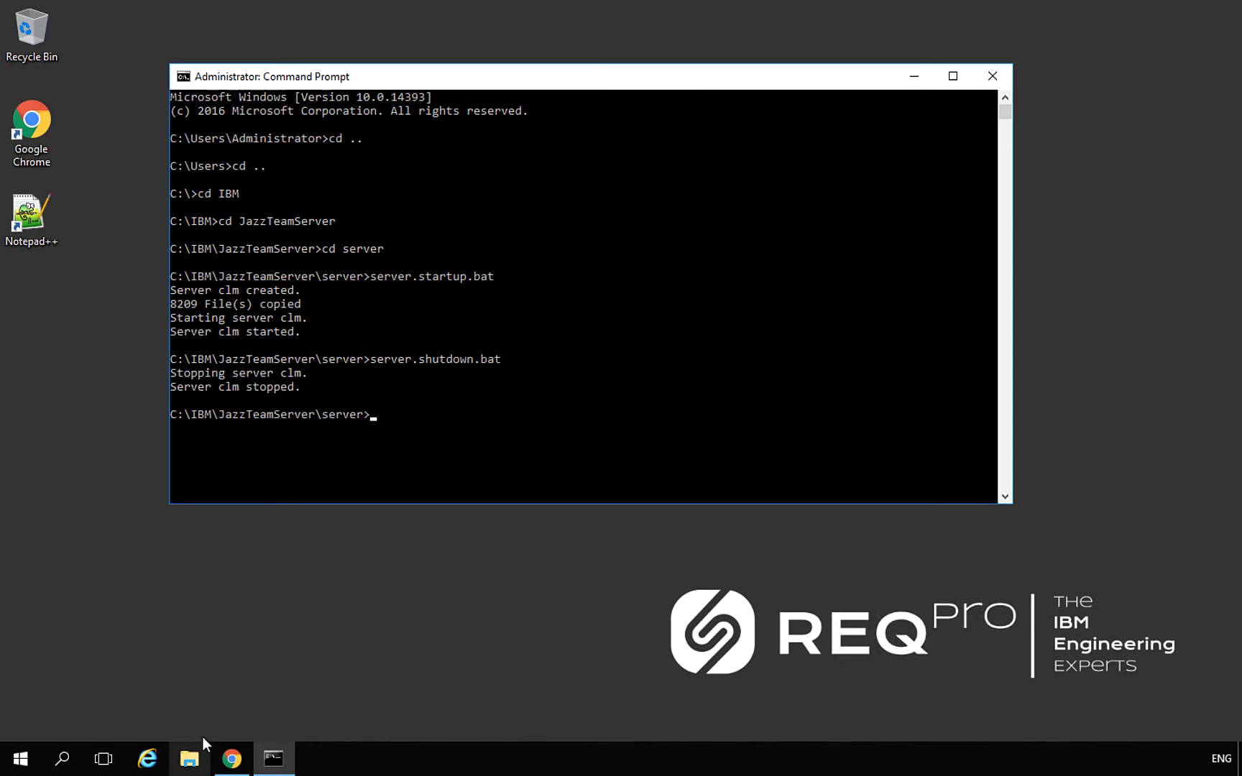
left_click(189, 759)
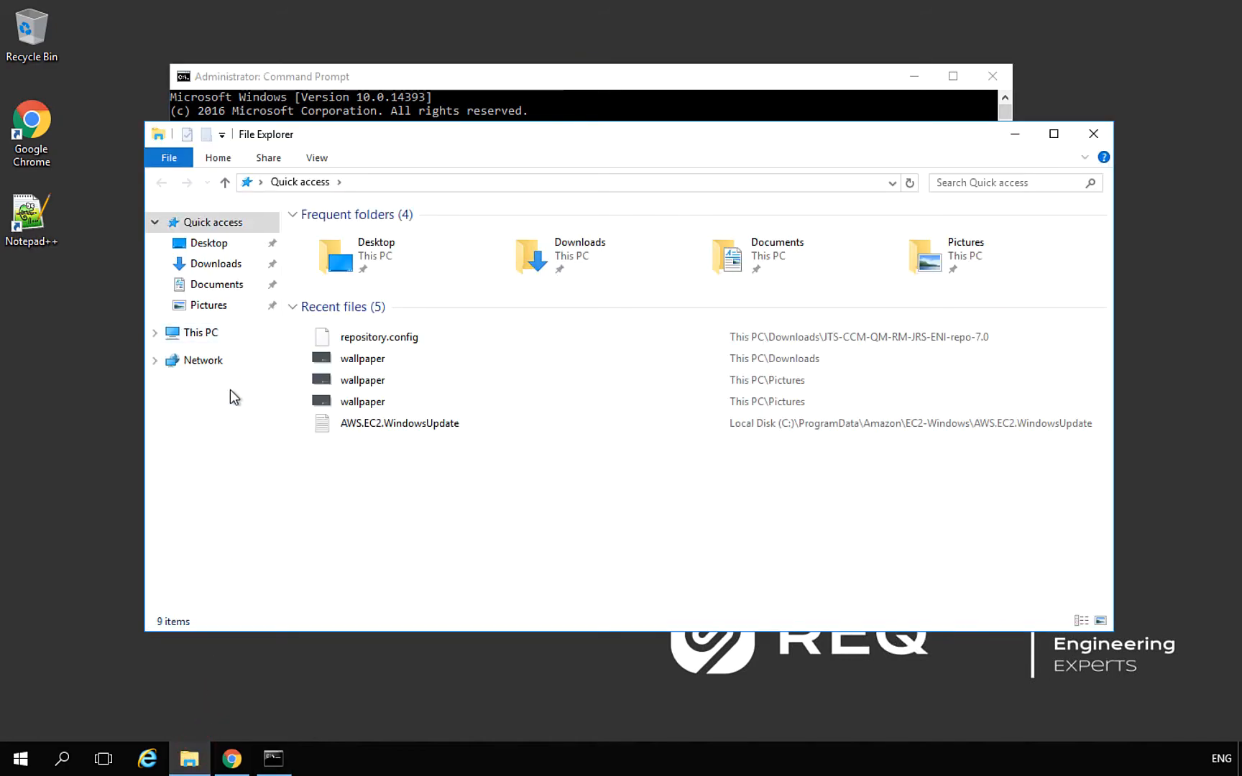
left_click(236, 330)
right_click(491, 402)
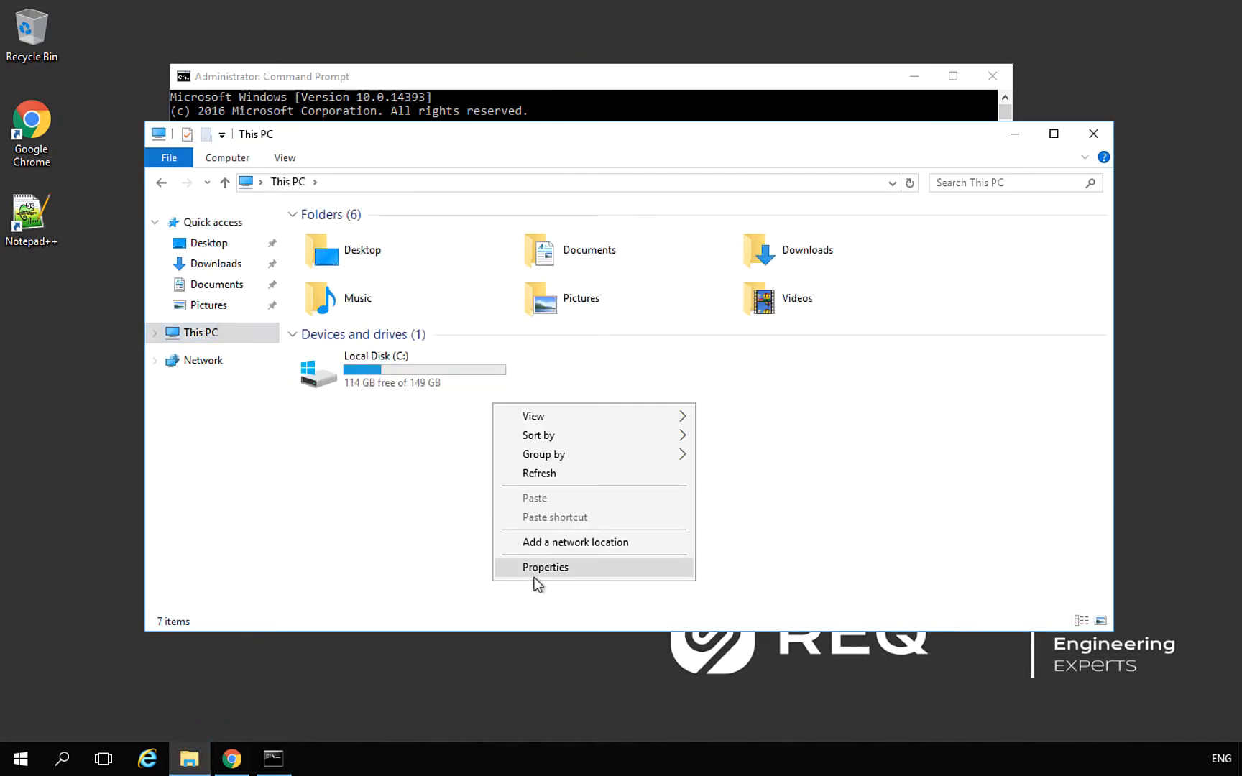
left_click(559, 574)
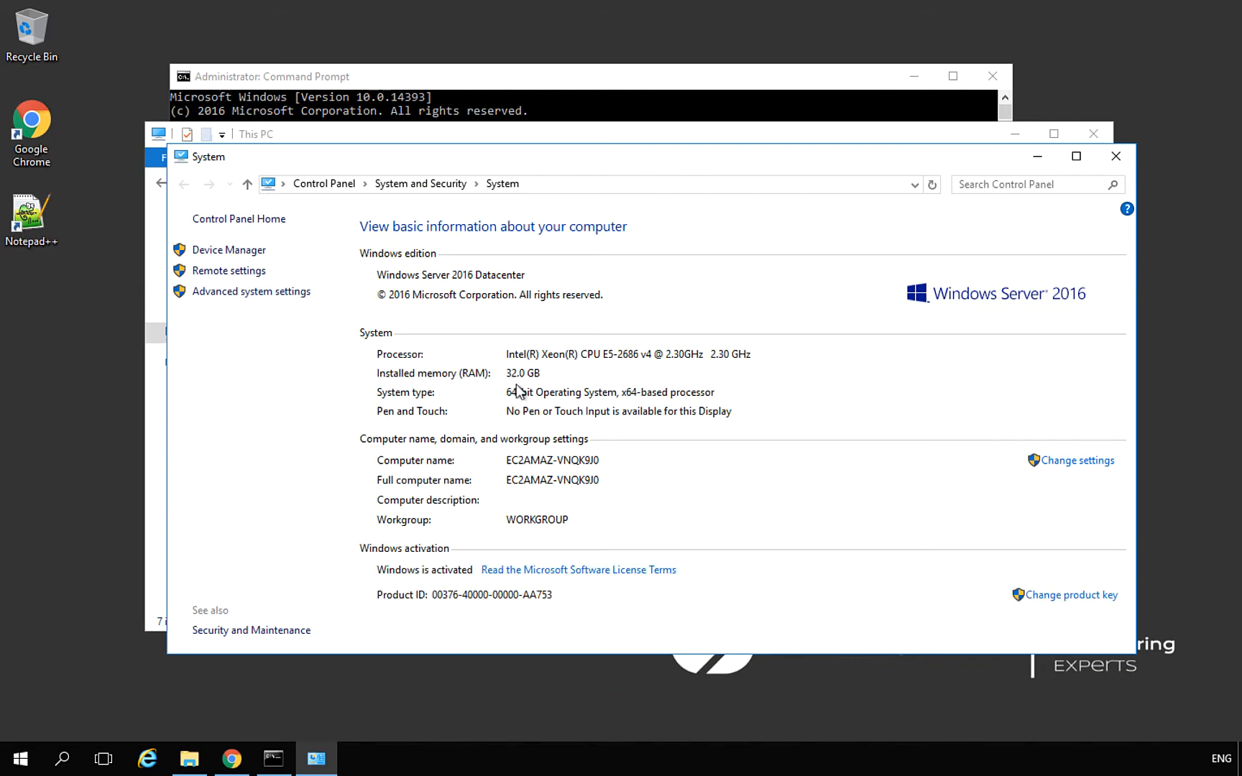
left_click(1124, 163)
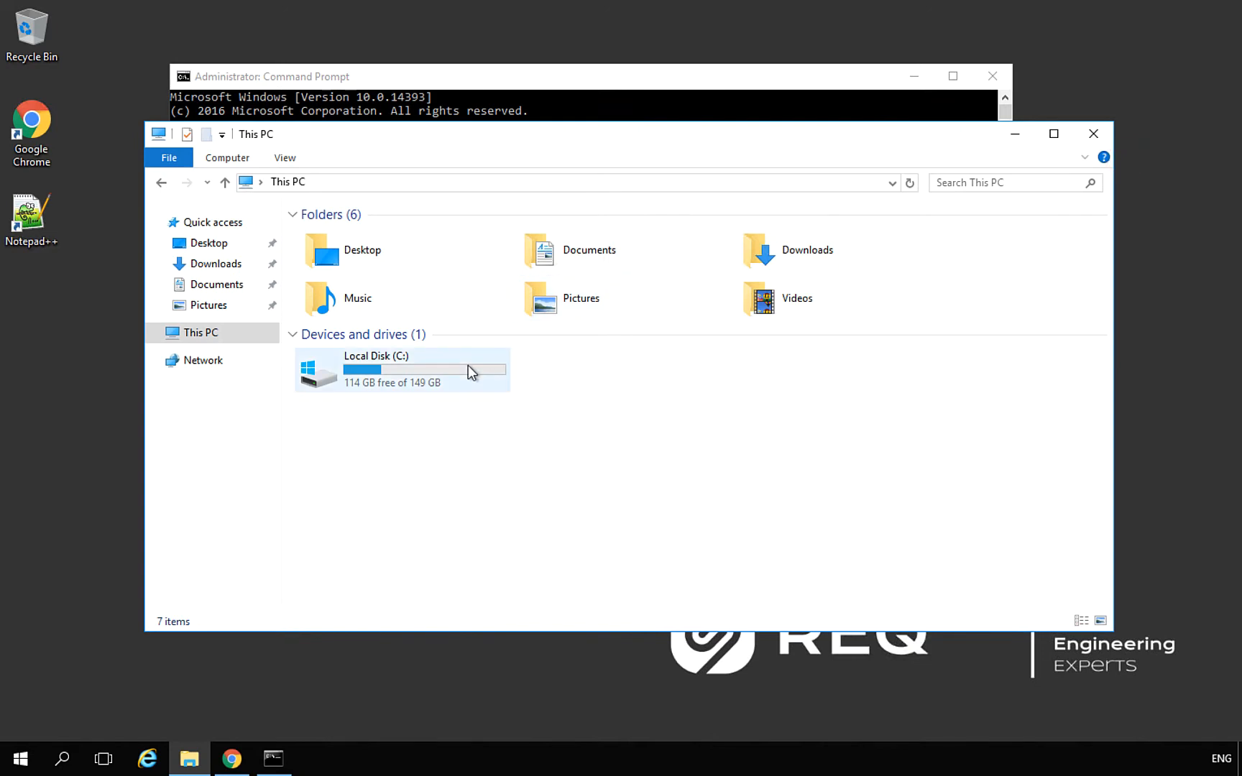
Browse to C:\IBM\JazzTeamServer\server and bring up server.startup's context menu
mouse_move(468, 365)
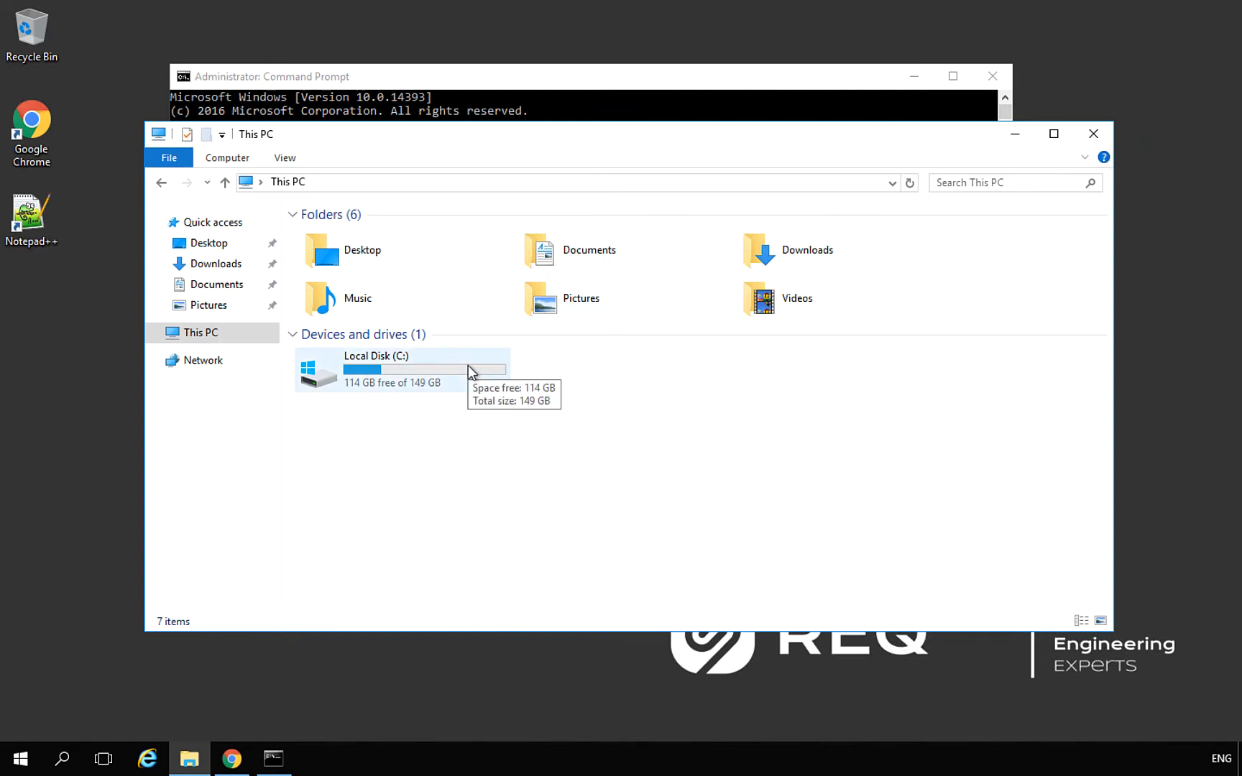
double_click(467, 365)
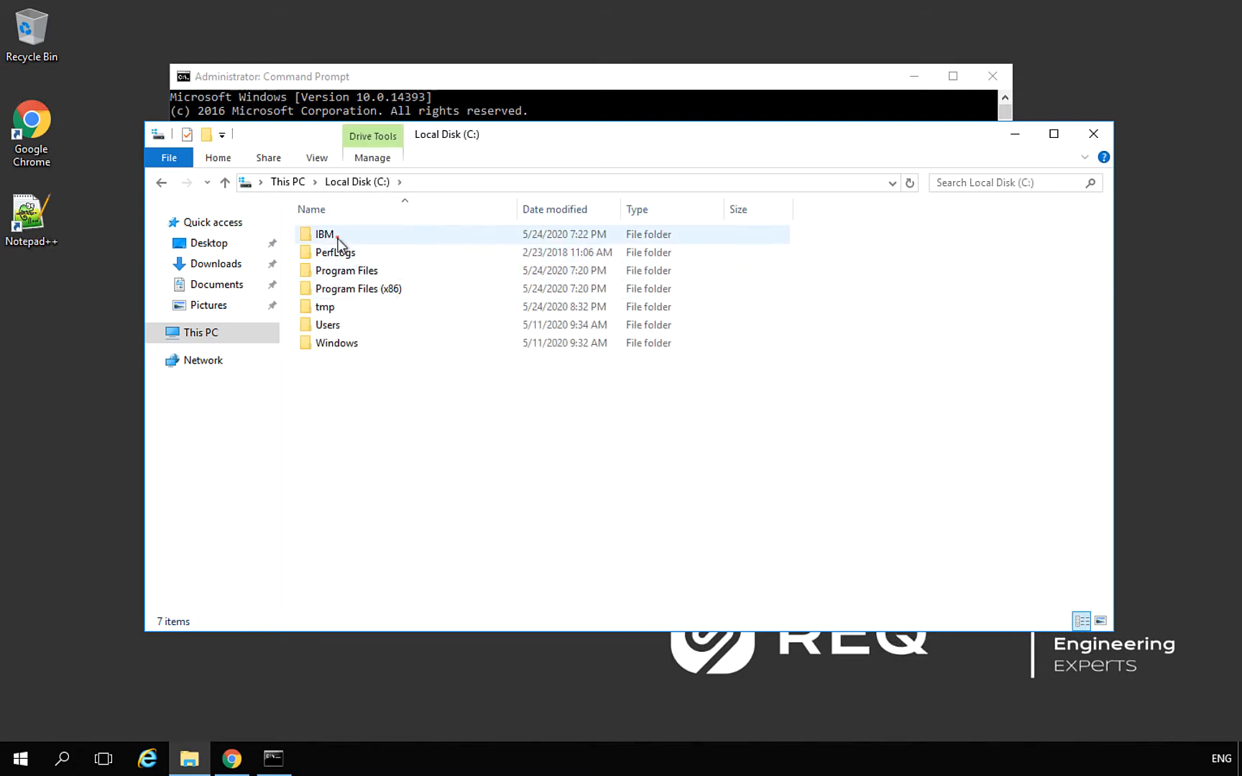
double_click(337, 239)
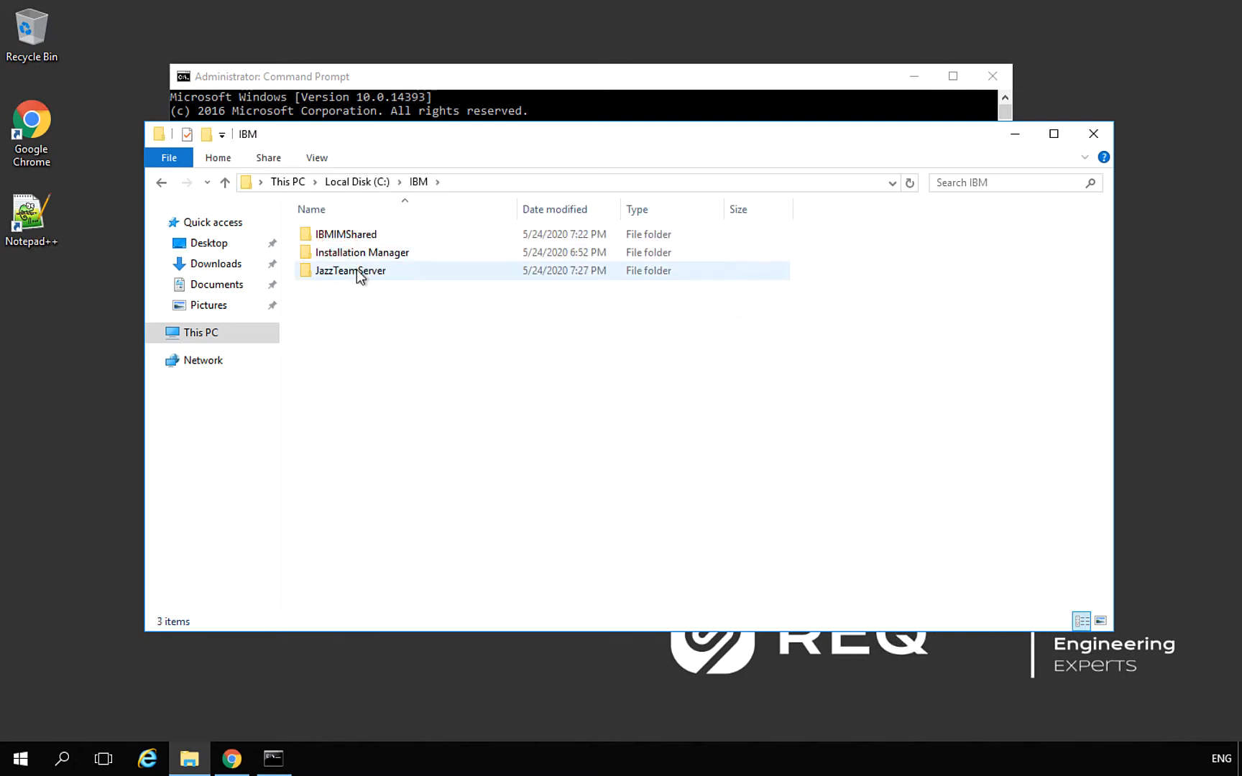
left_click(355, 270)
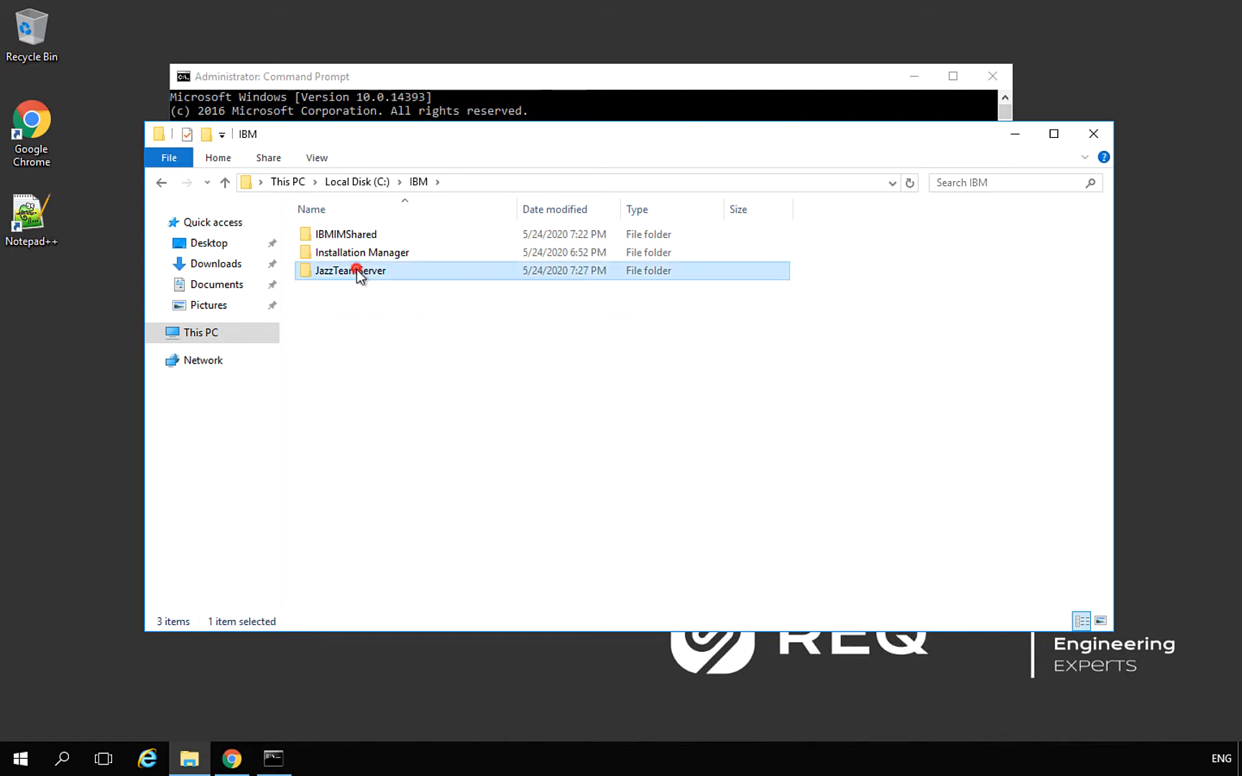
double_click(356, 269)
double_click(344, 323)
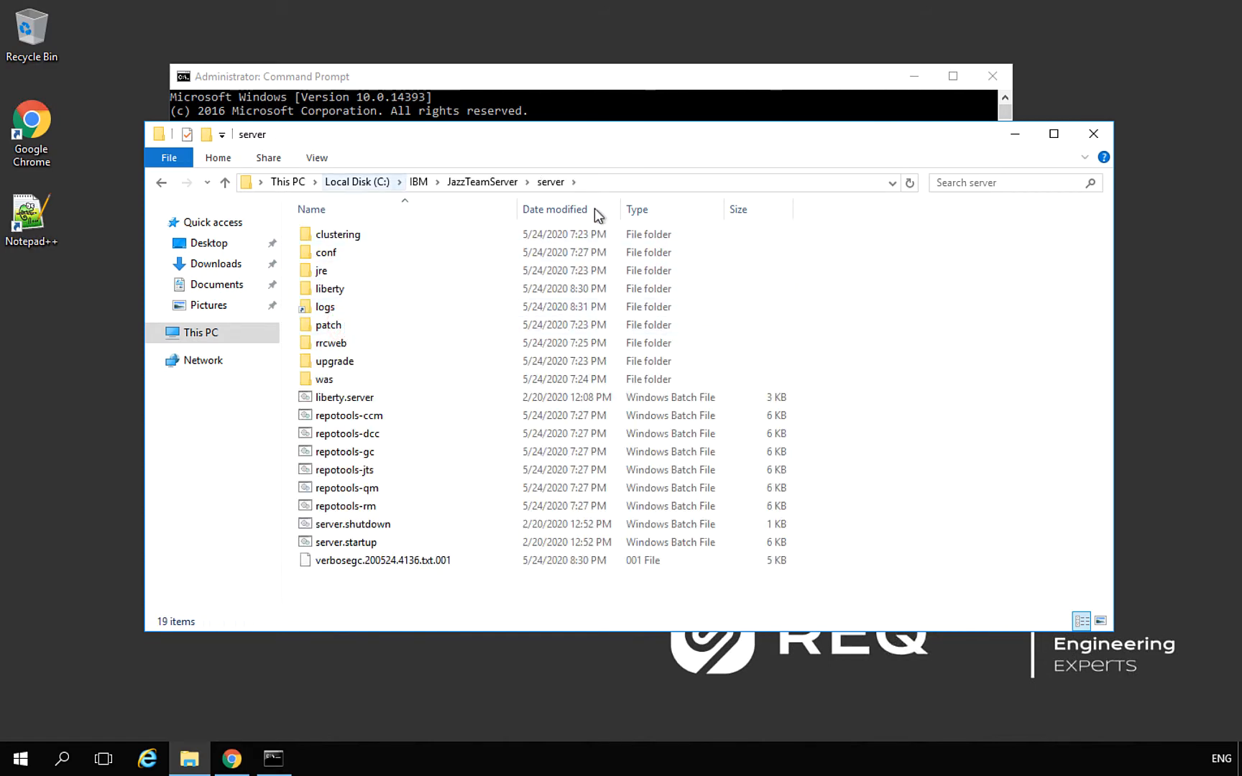
left_click(634, 184)
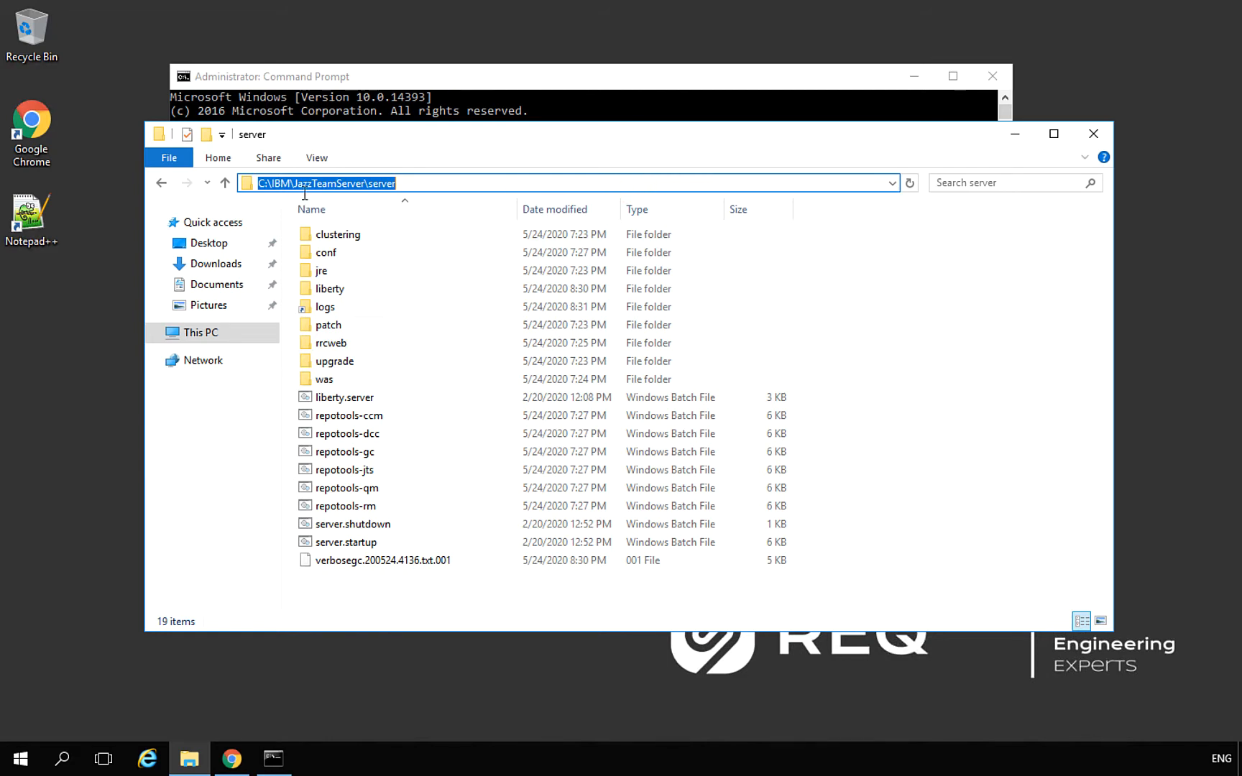
left_click(815, 345)
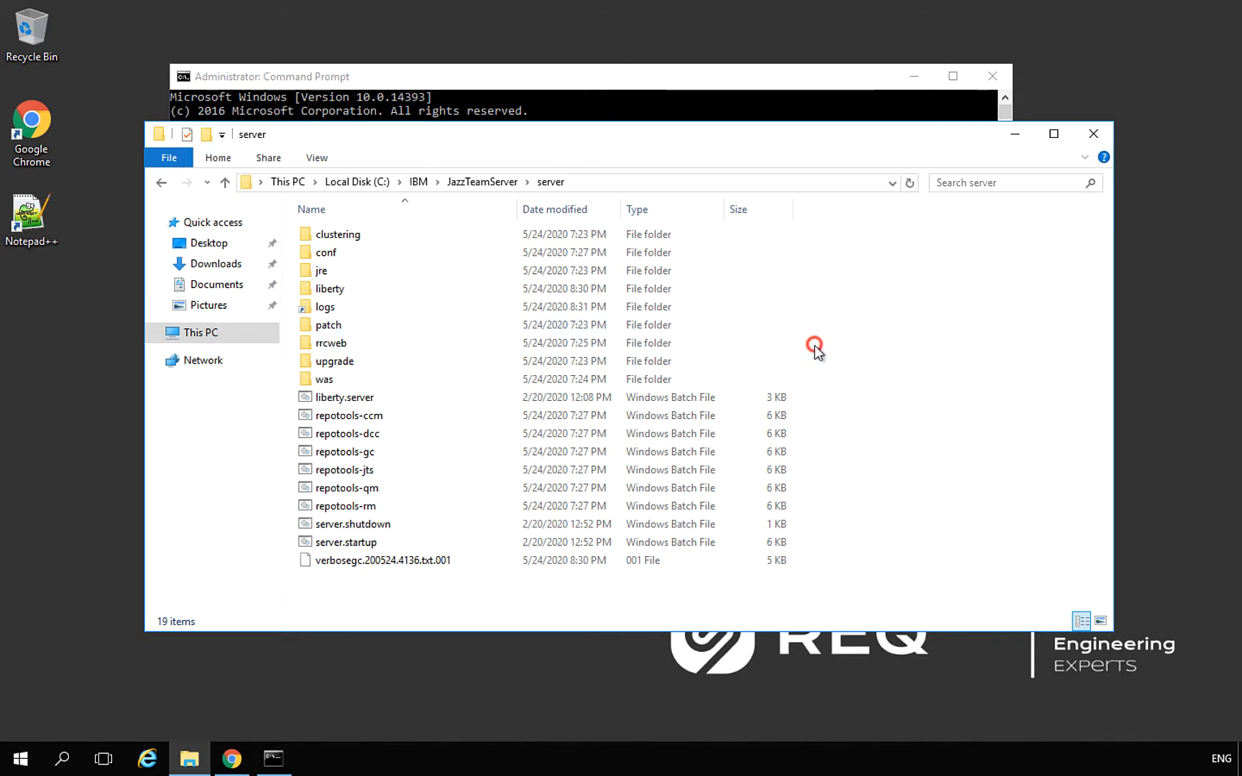
right_click(327, 548)
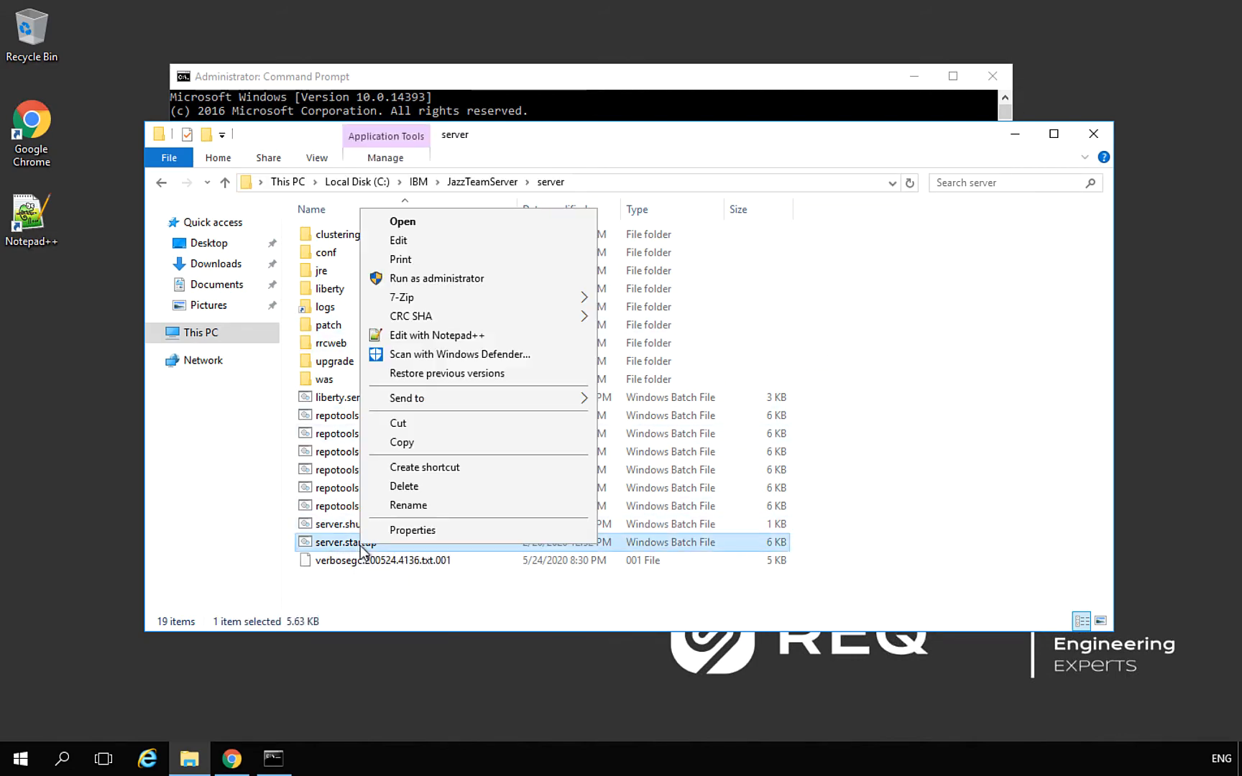
Open server.startup.bat in Notepad++ and locate the JAVA_OPTS heap lines
left_click(434, 335)
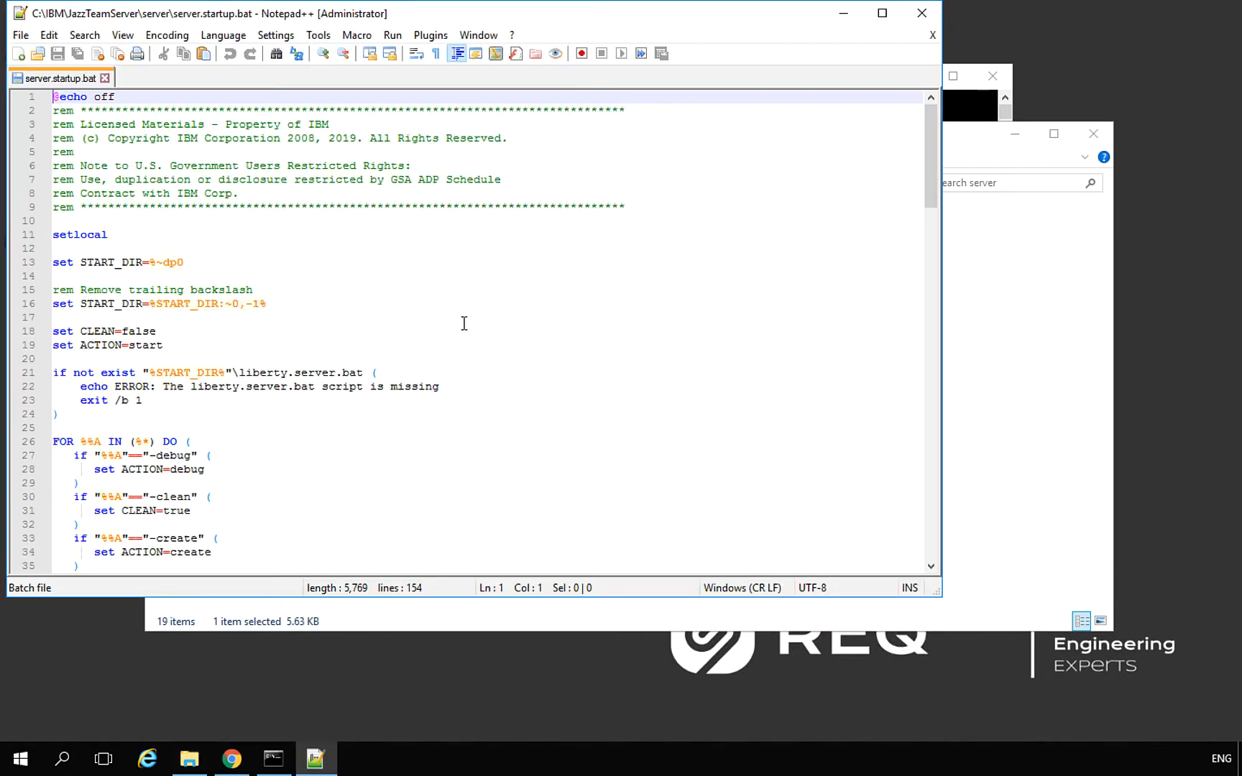
left_click_drag(928, 147, 940, 388)
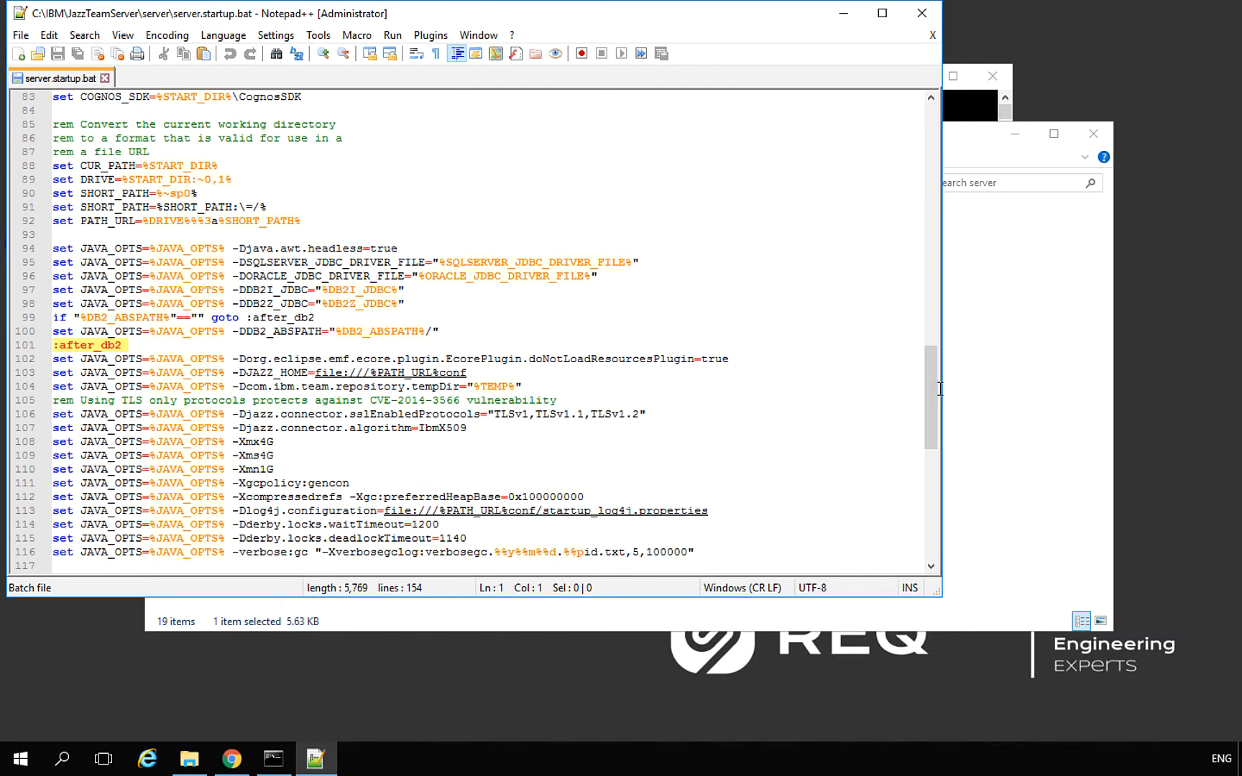
scroll(940, 389, "right", 4)
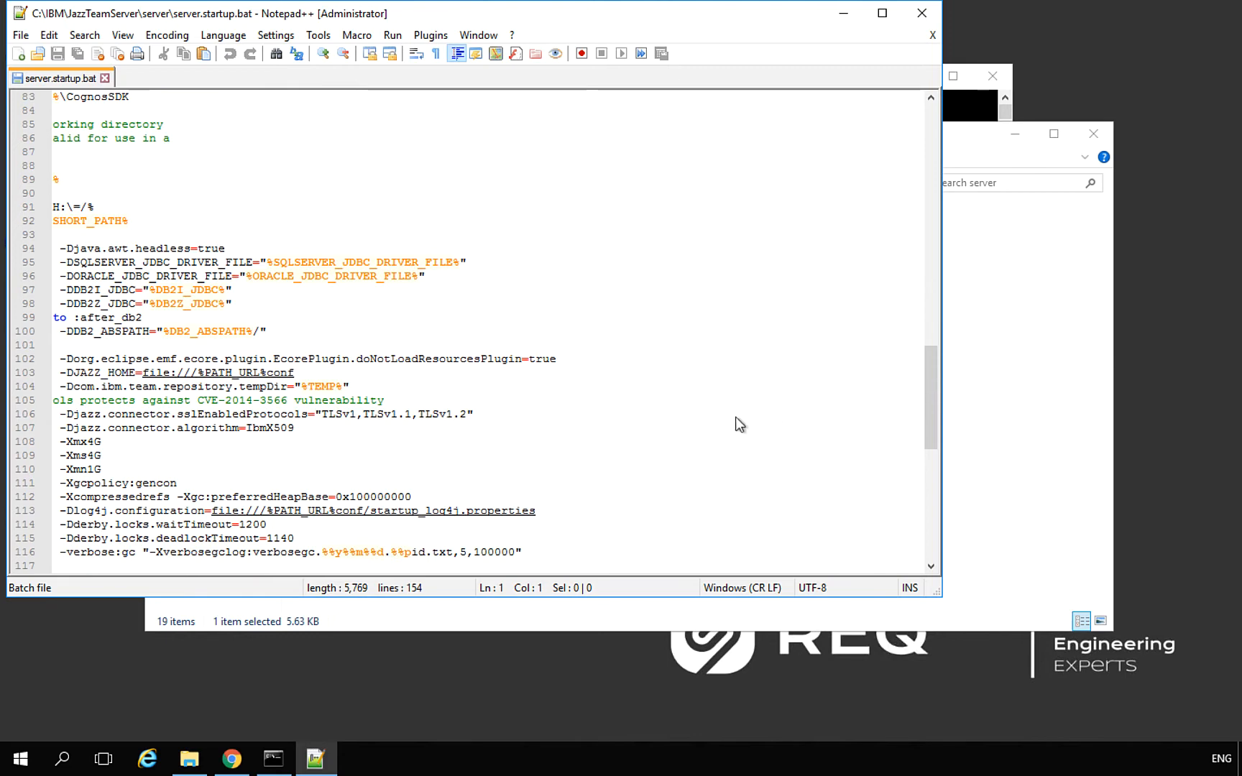
left_click(319, 483)
scroll(287, 477, "left", 4)
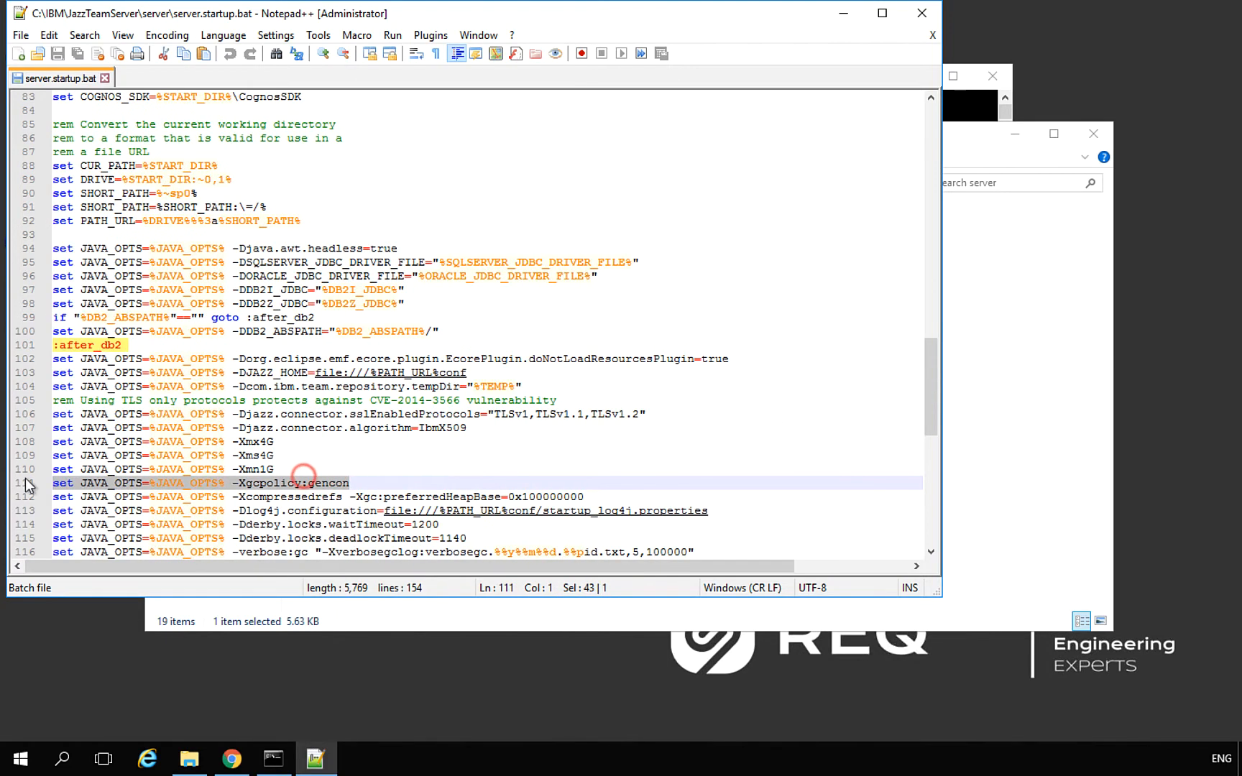
left_click(273, 454)
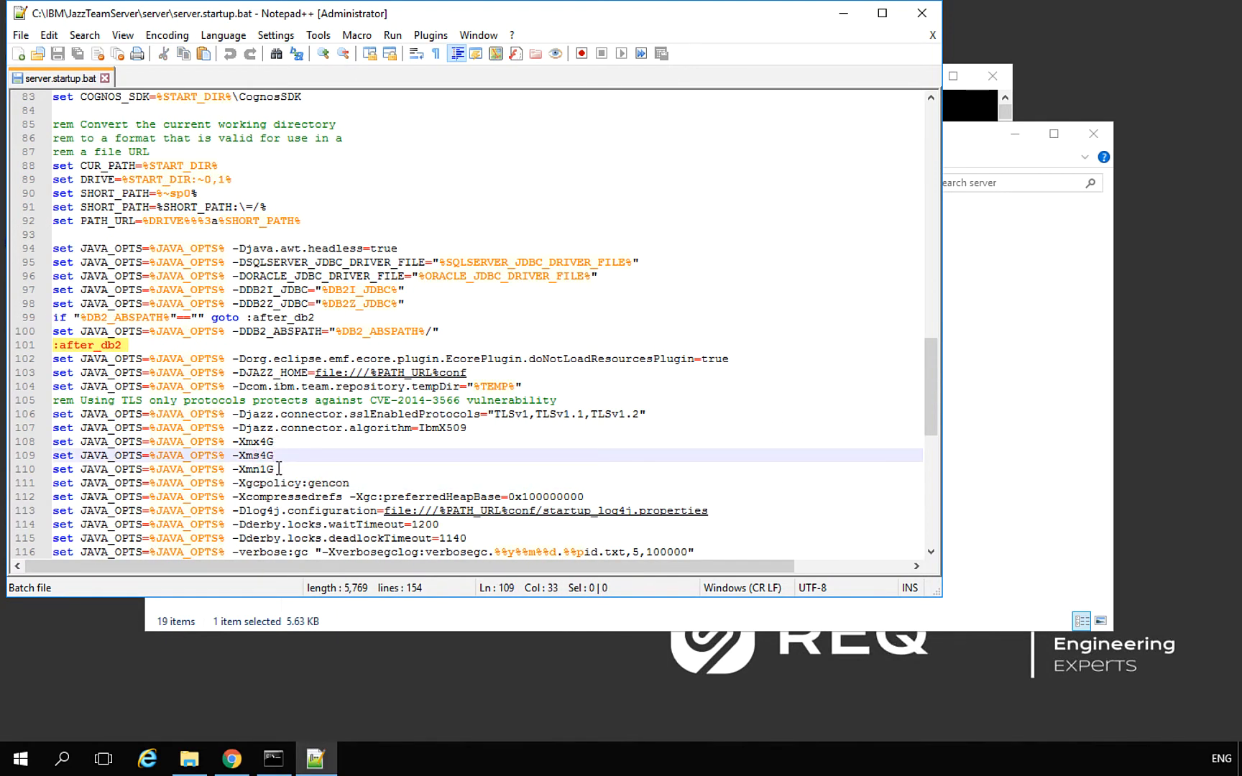
left_click(278, 470)
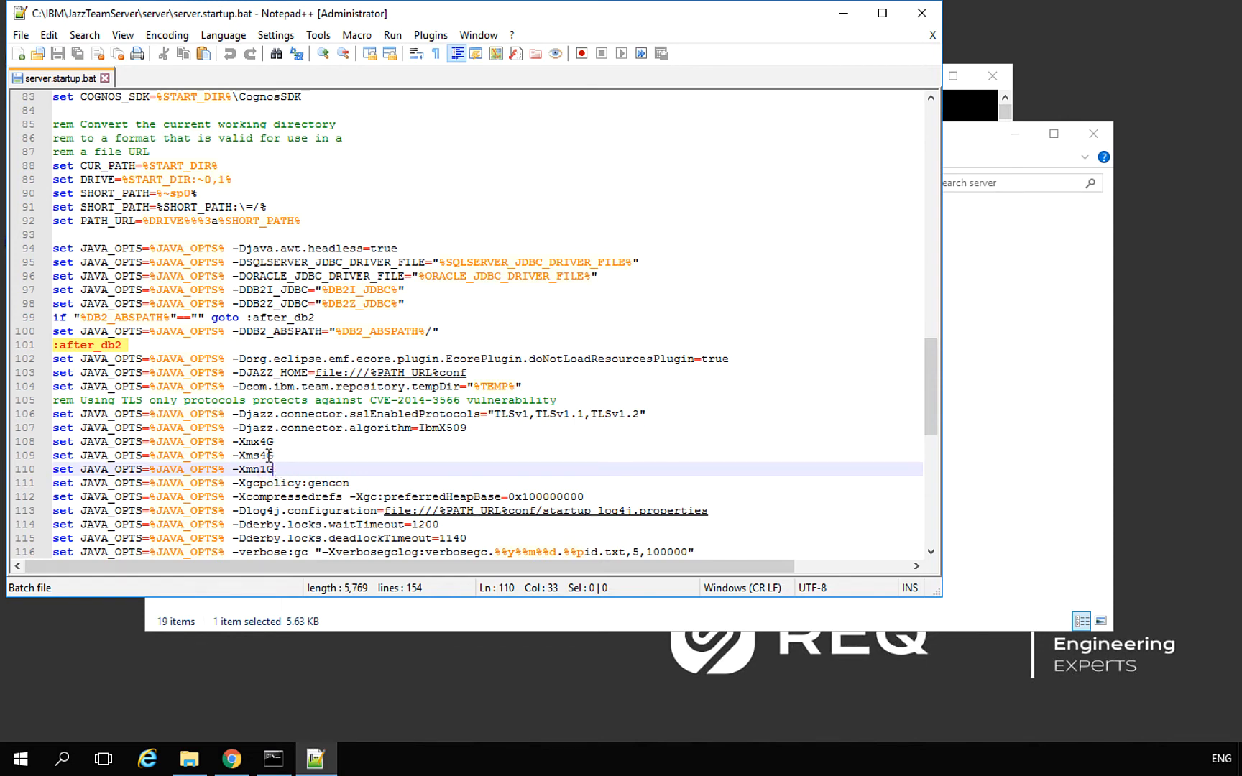
Change the heap options to -Xmx16G, -Xms16G and -Xmn4G, then save the script
left_click(265, 442)
left_click_drag(264, 442, 266, 442)
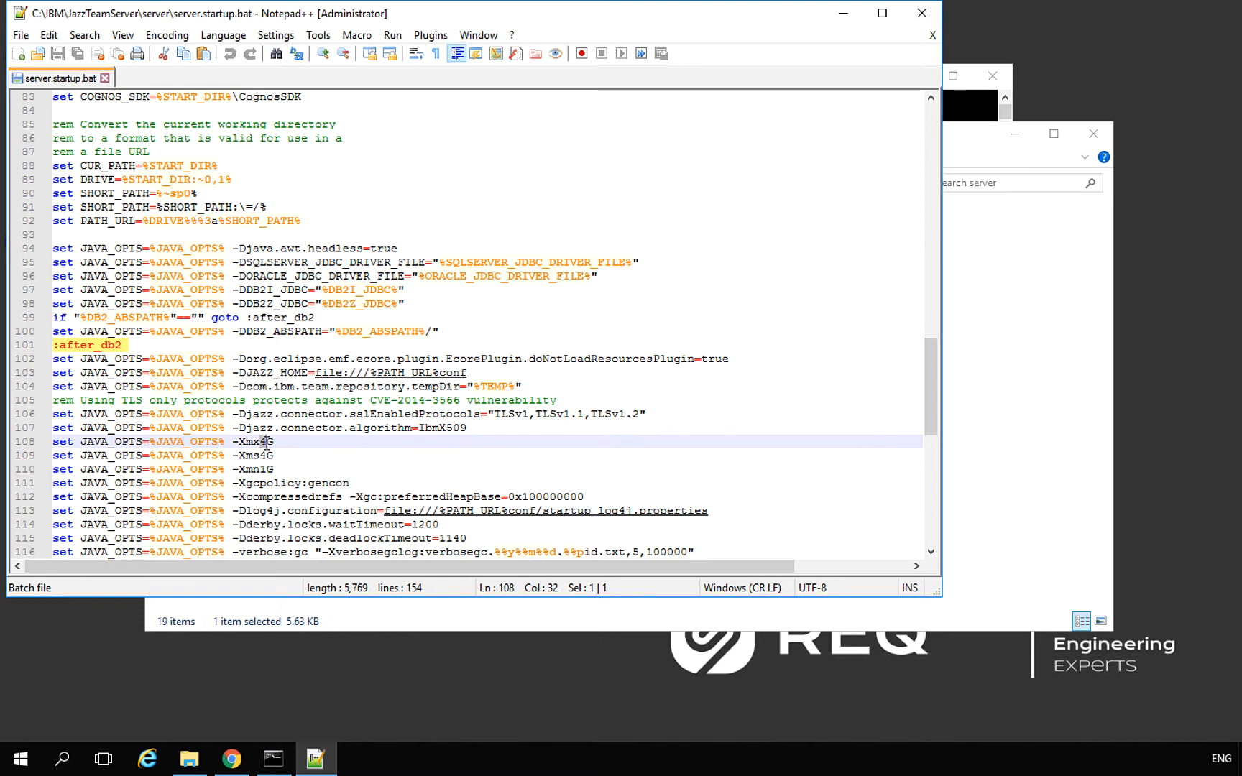
type("16")
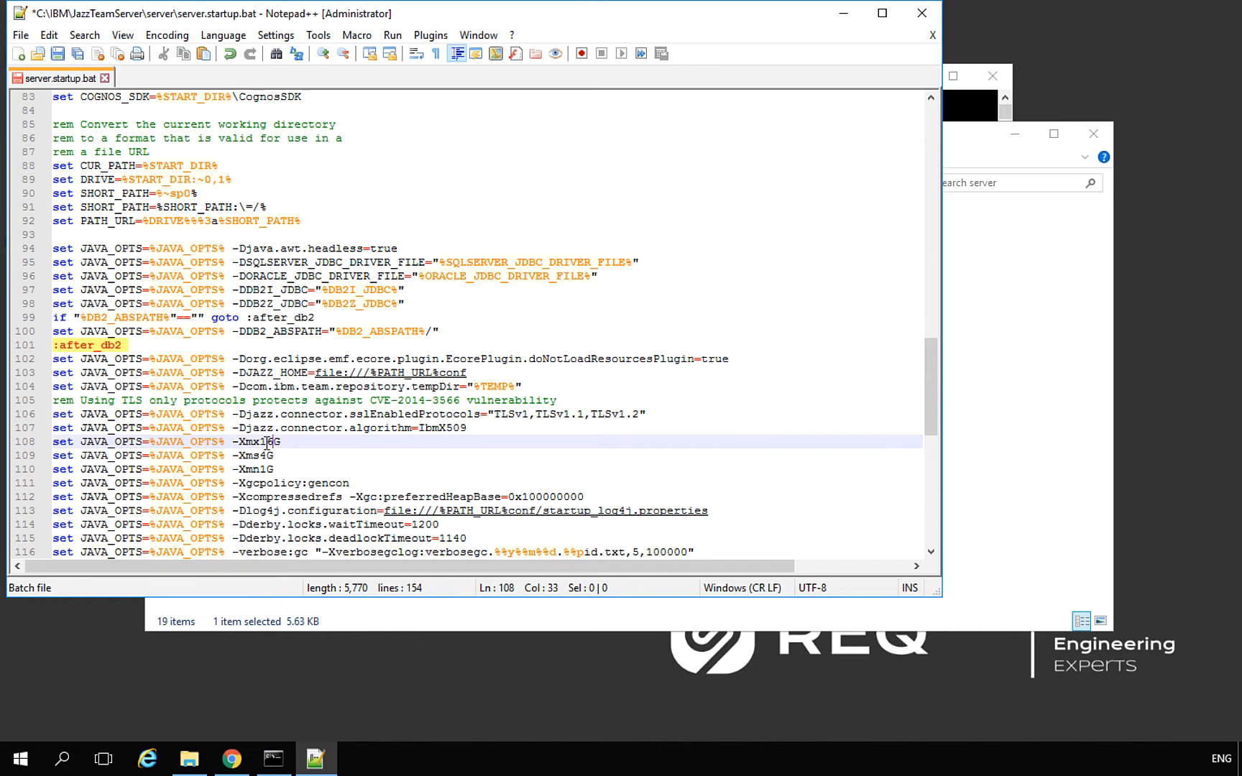
left_click(267, 454)
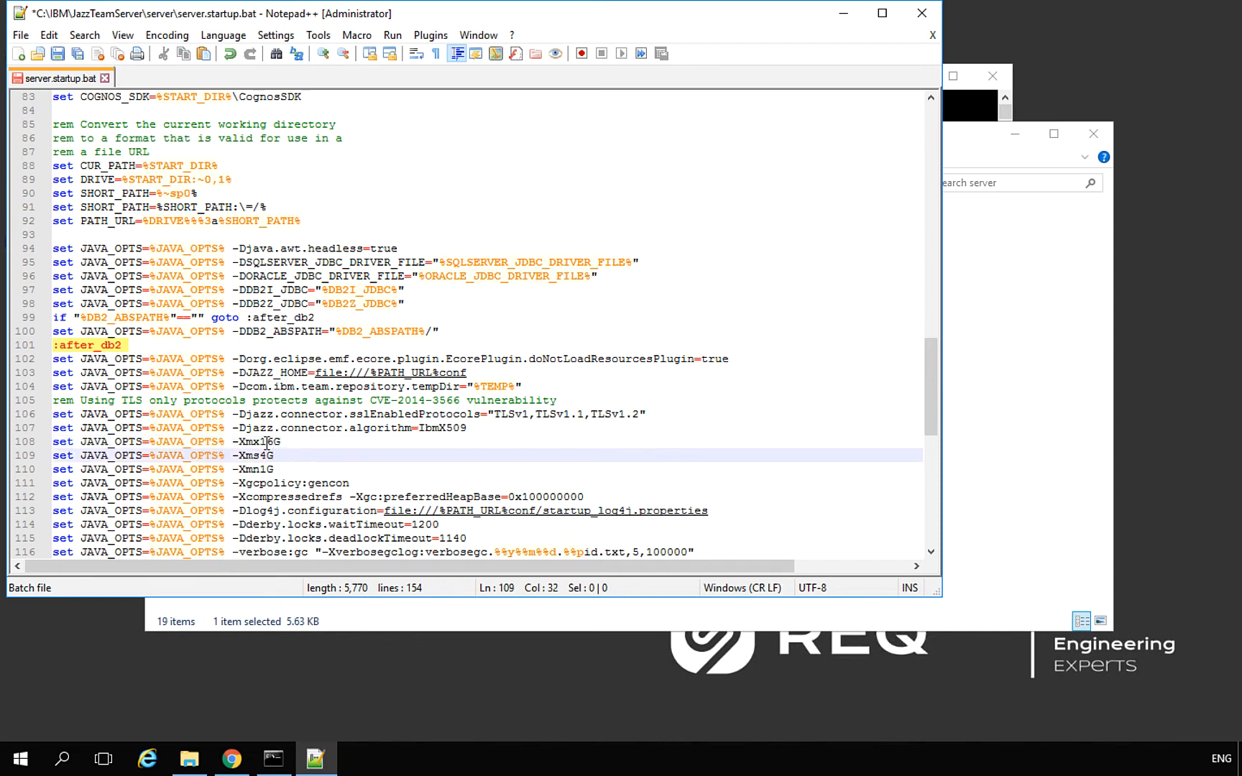
key("BackSpace")
type("16")
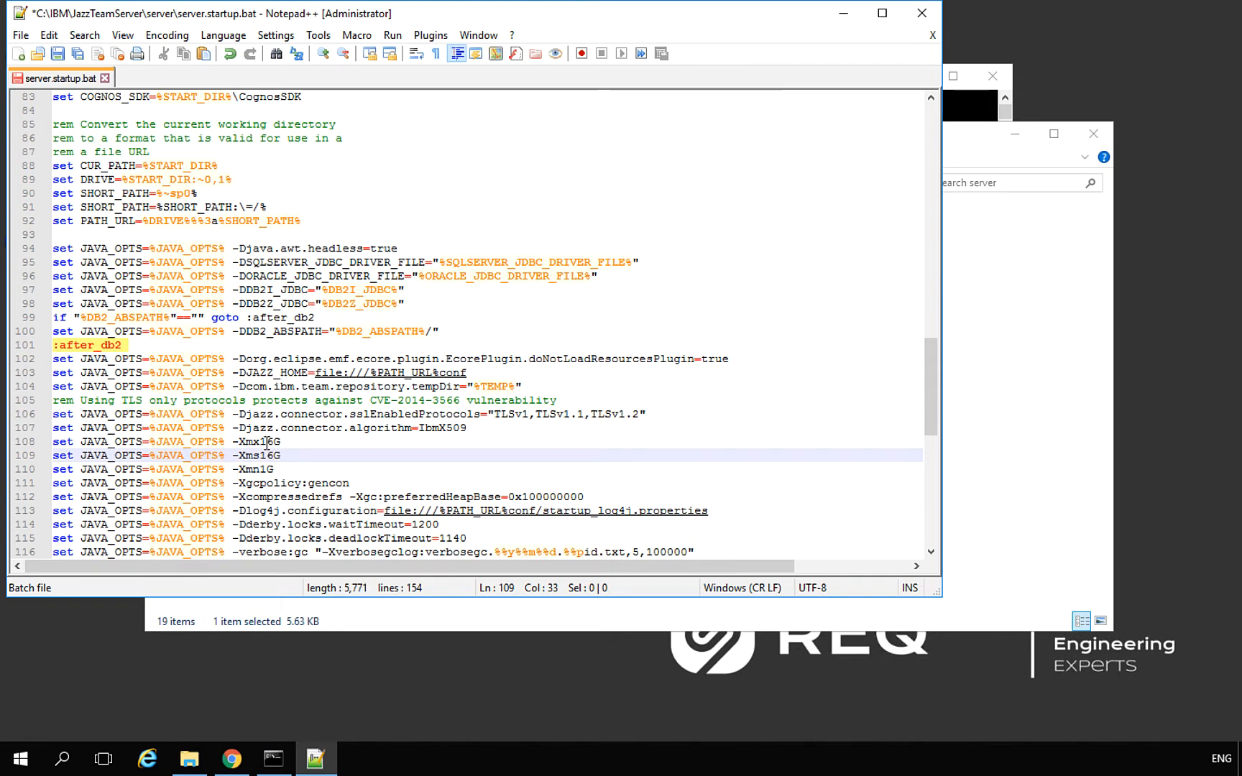
key("Down")
key("Left")
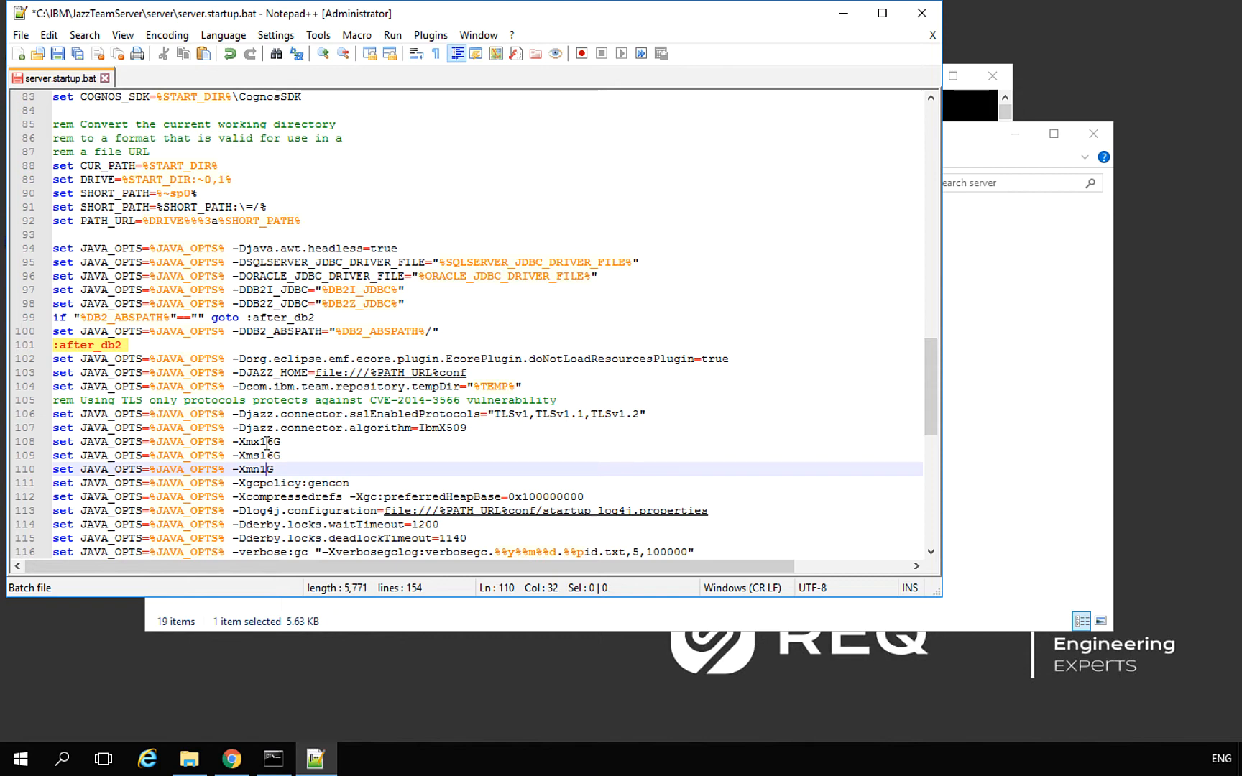
key("BackSpace")
type("4")
key("super")
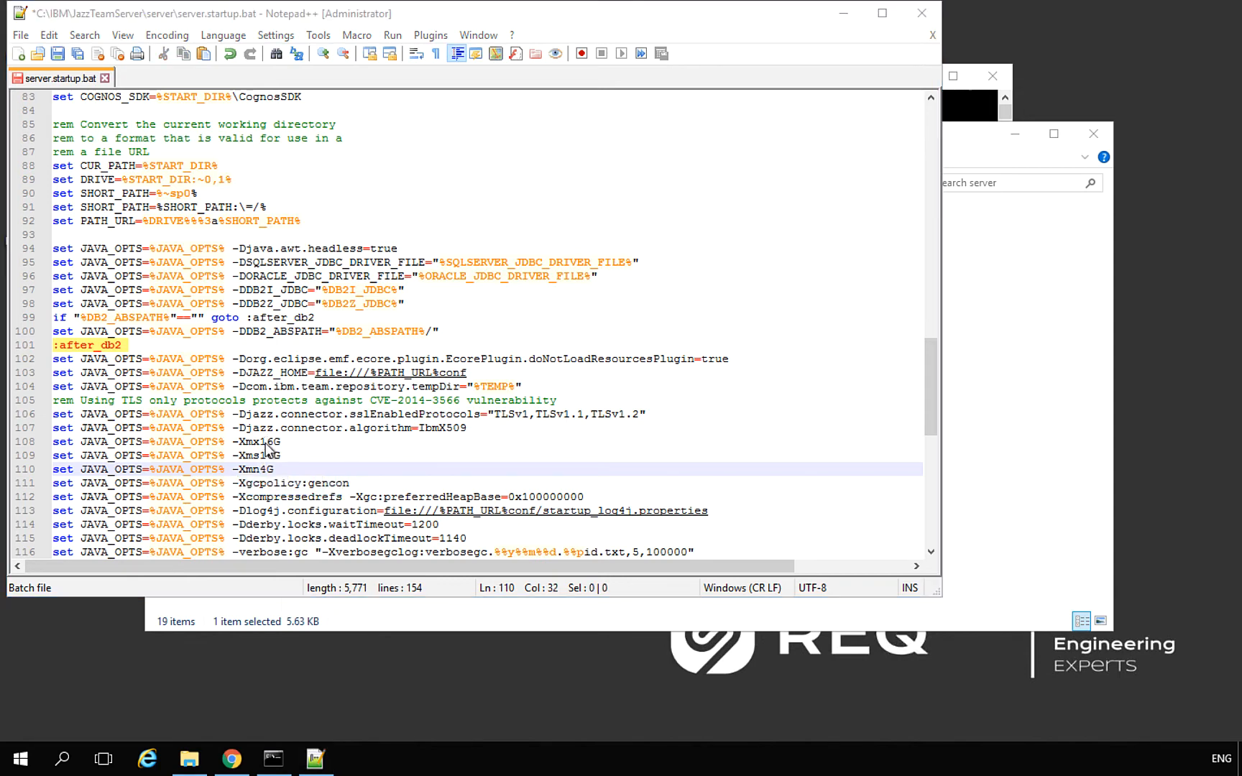
left_click(425, 461)
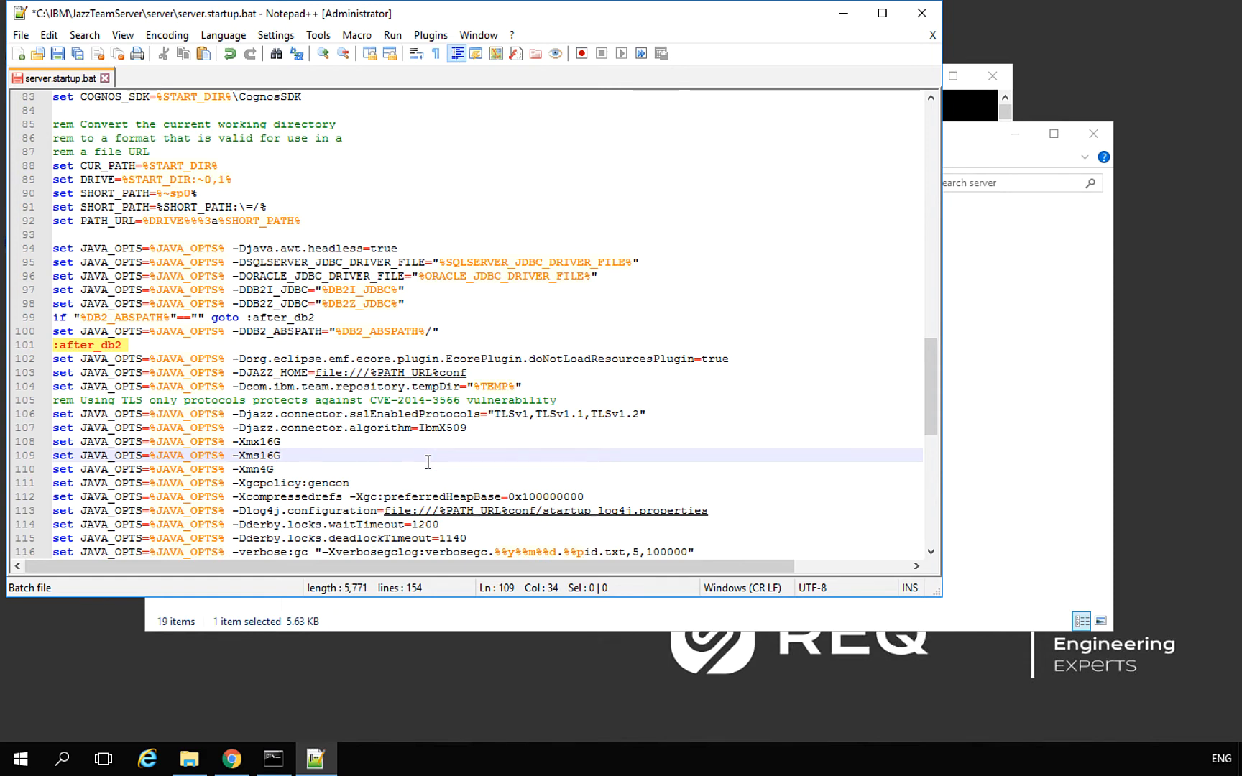
key("ctrl+s")
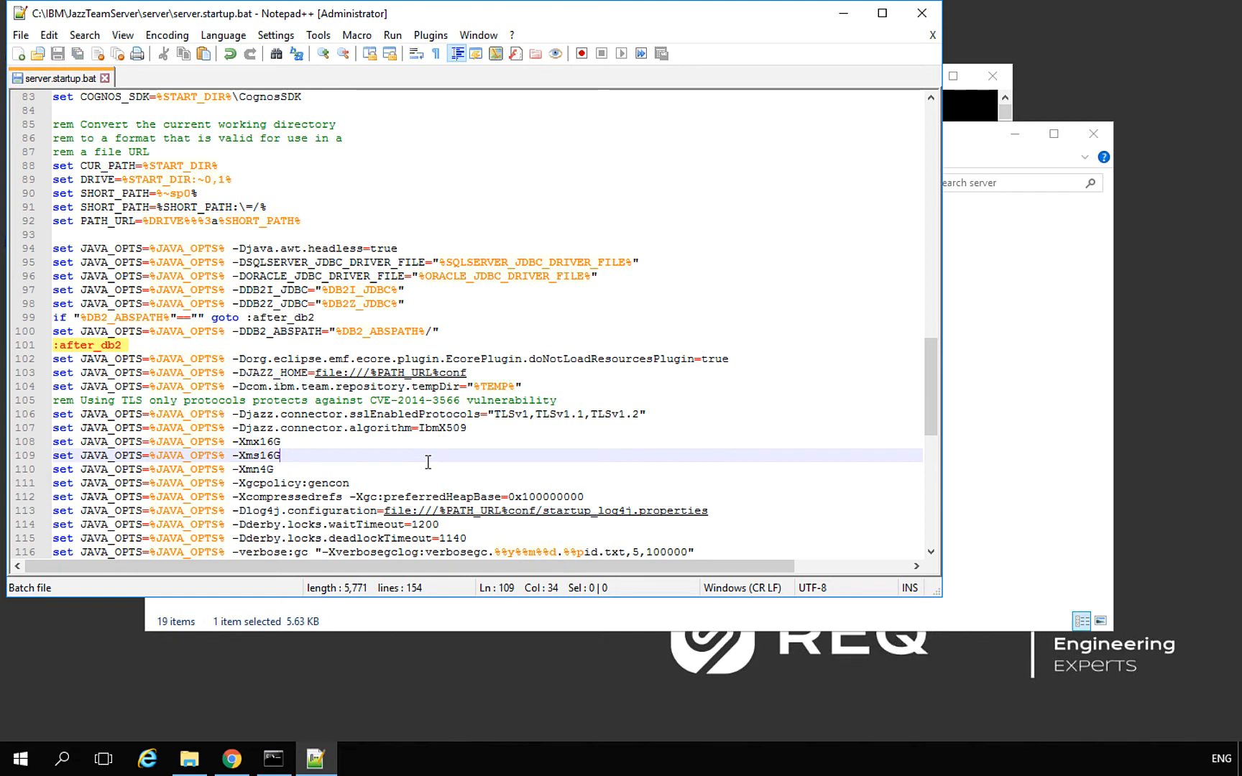
key("Down")
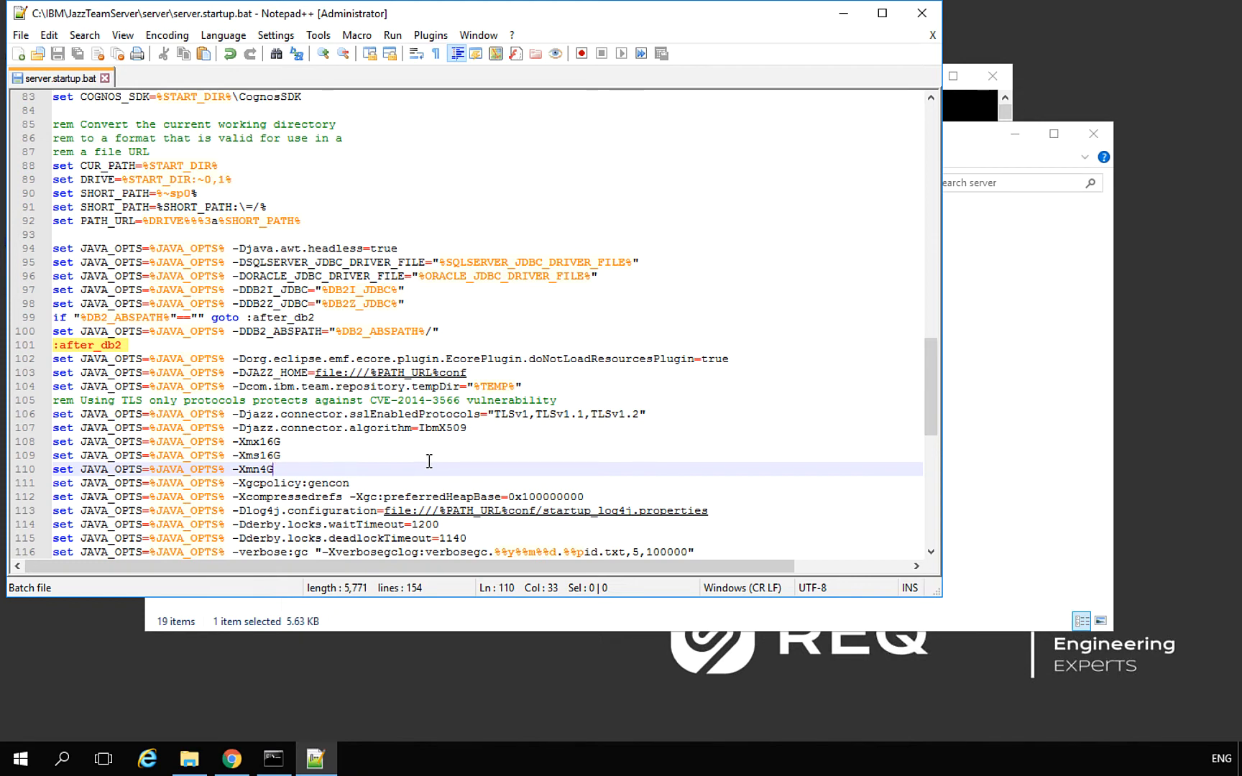
Close Notepad++ to return to the server folder in File Explorer
left_click(921, 12)
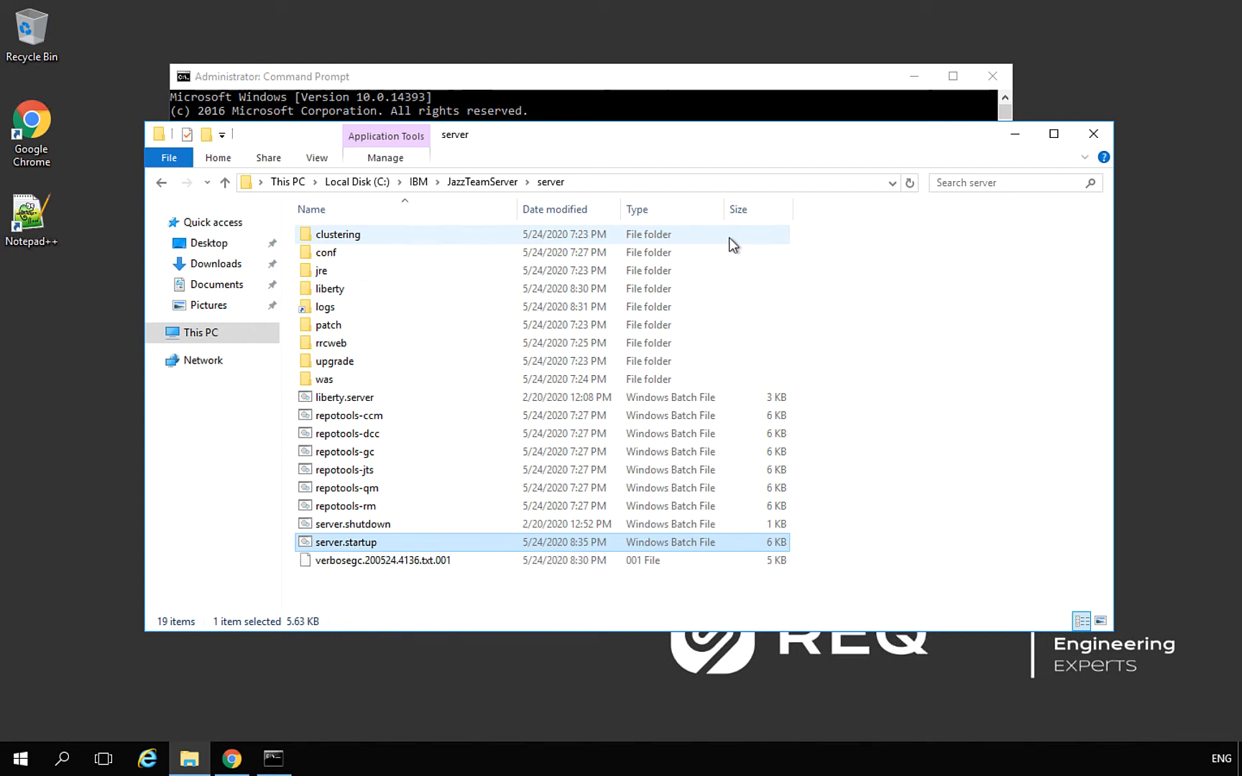
Open liberty\servers\clm\server.xml with Notepad++
double_click(348, 288)
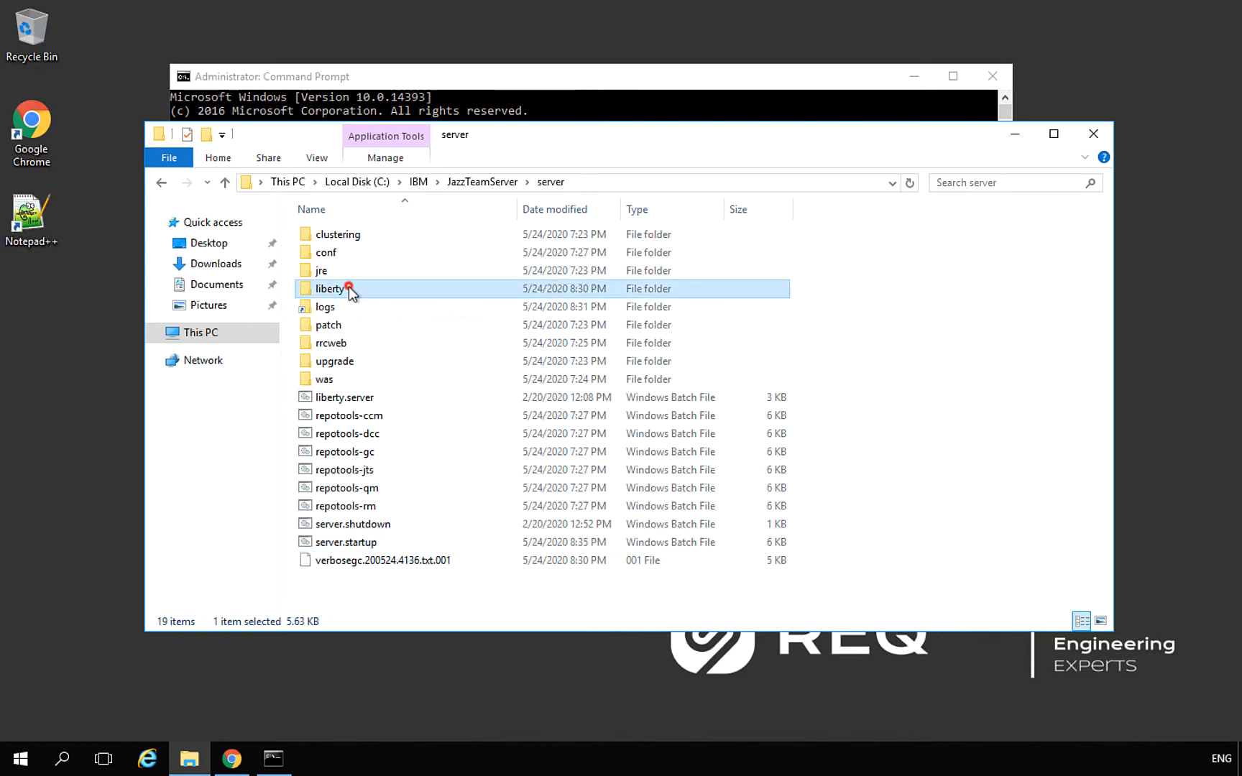
left_click(341, 253)
double_click(341, 256)
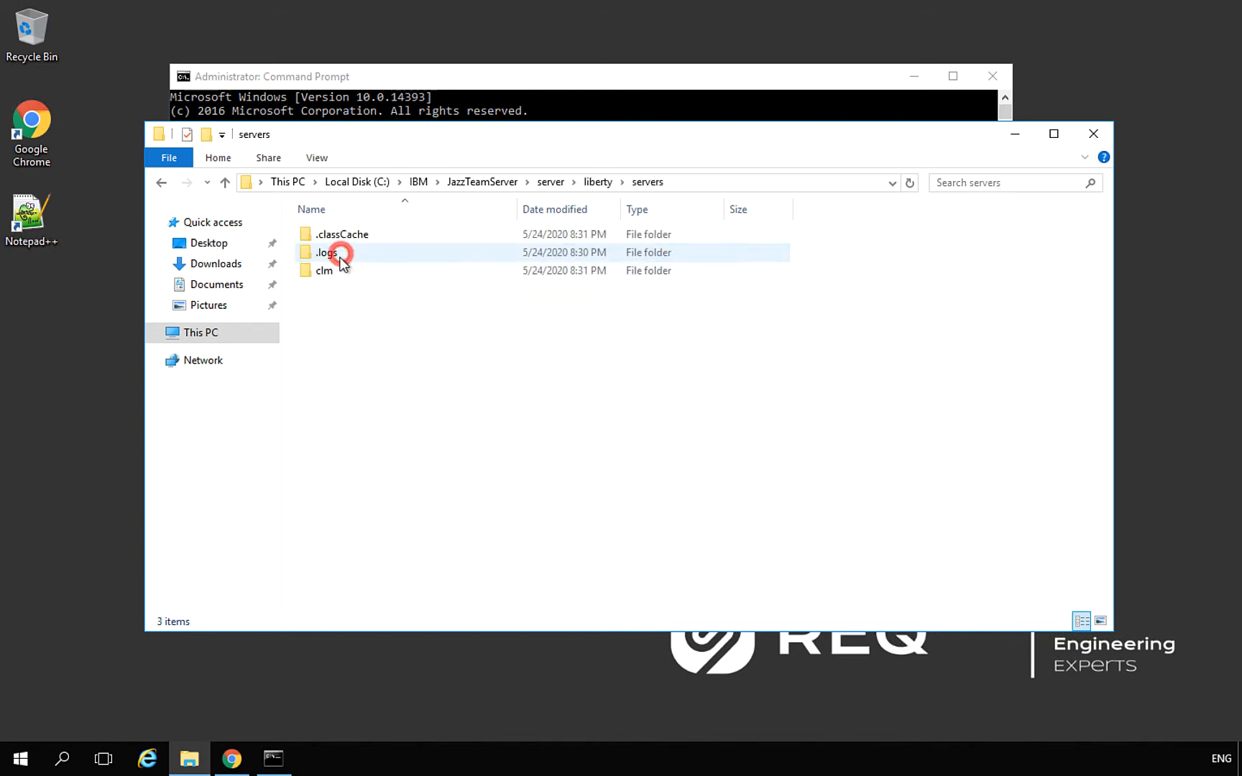
double_click(333, 275)
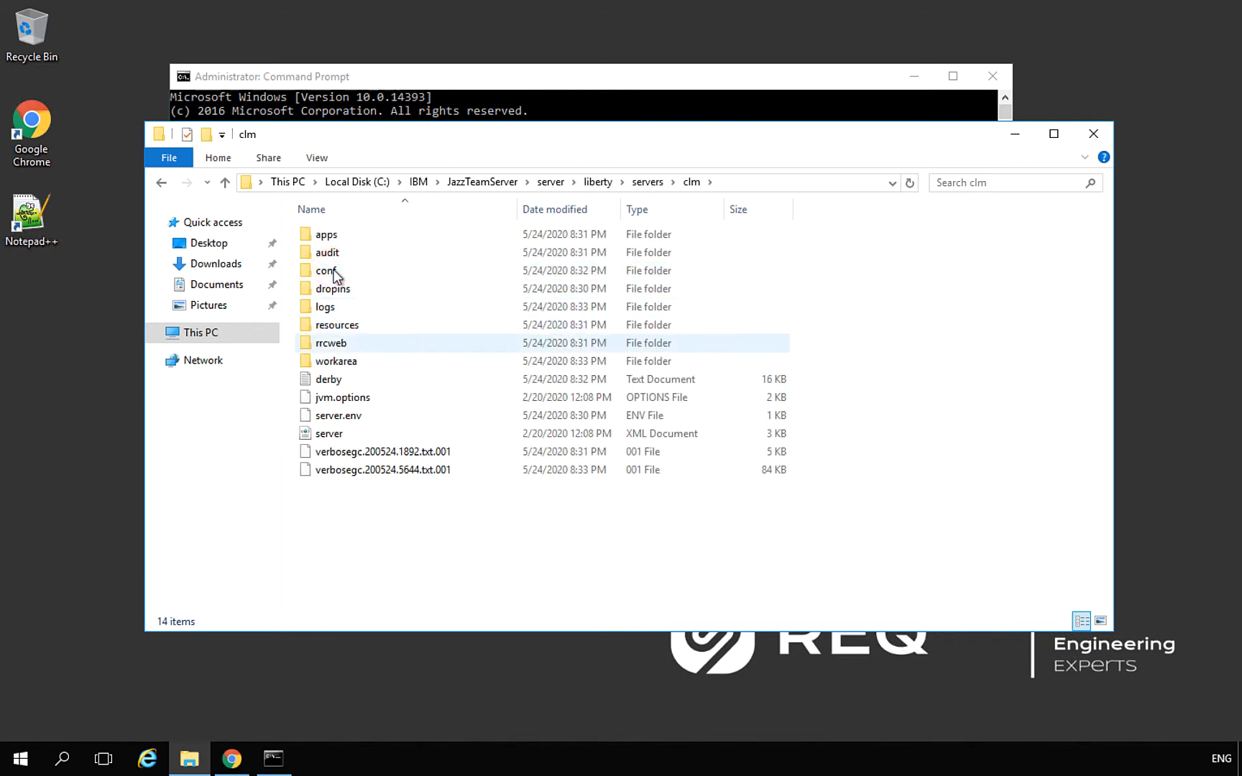
left_click(349, 435)
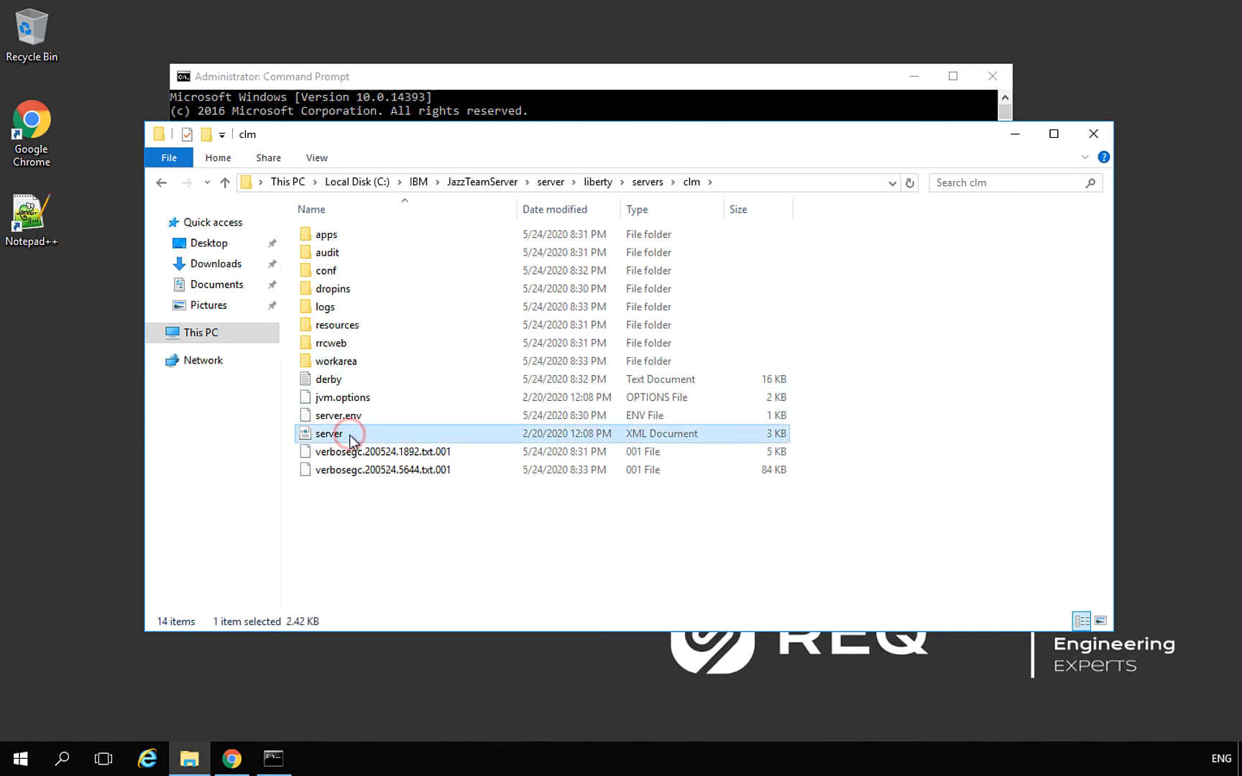
right_click(349, 435)
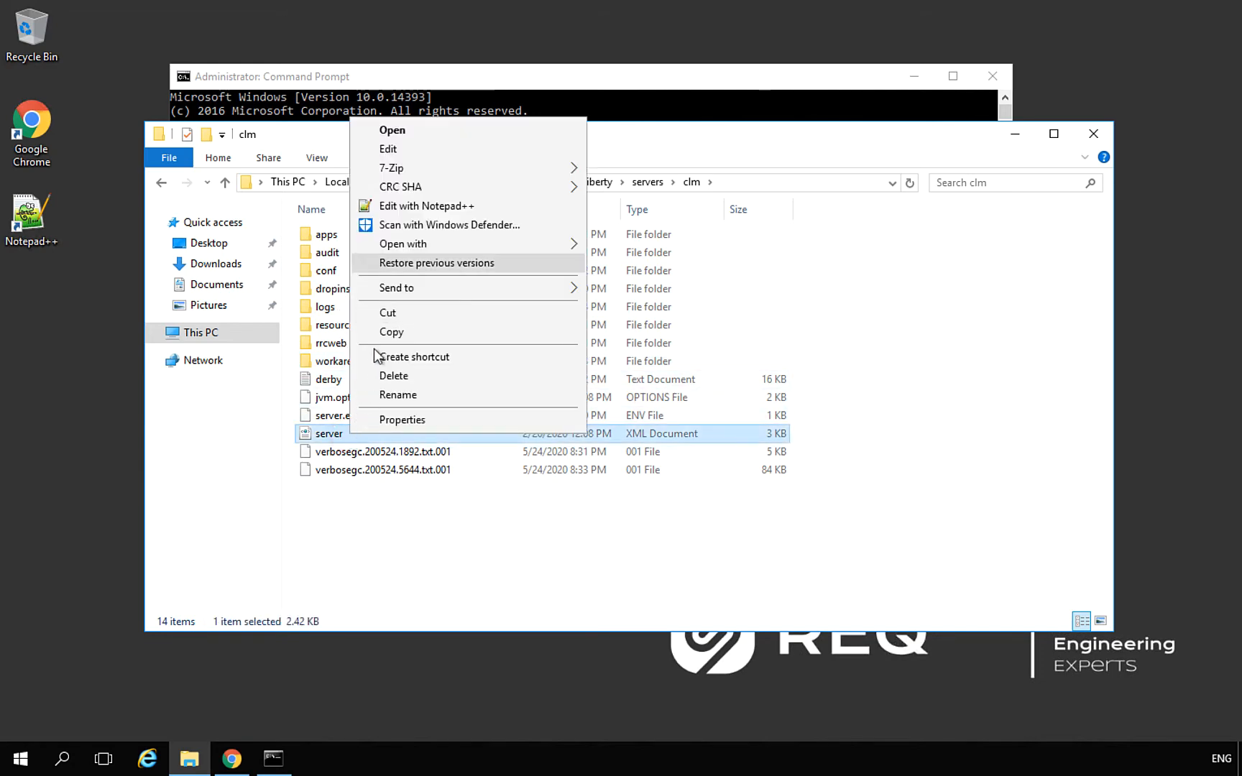
left_click(415, 207)
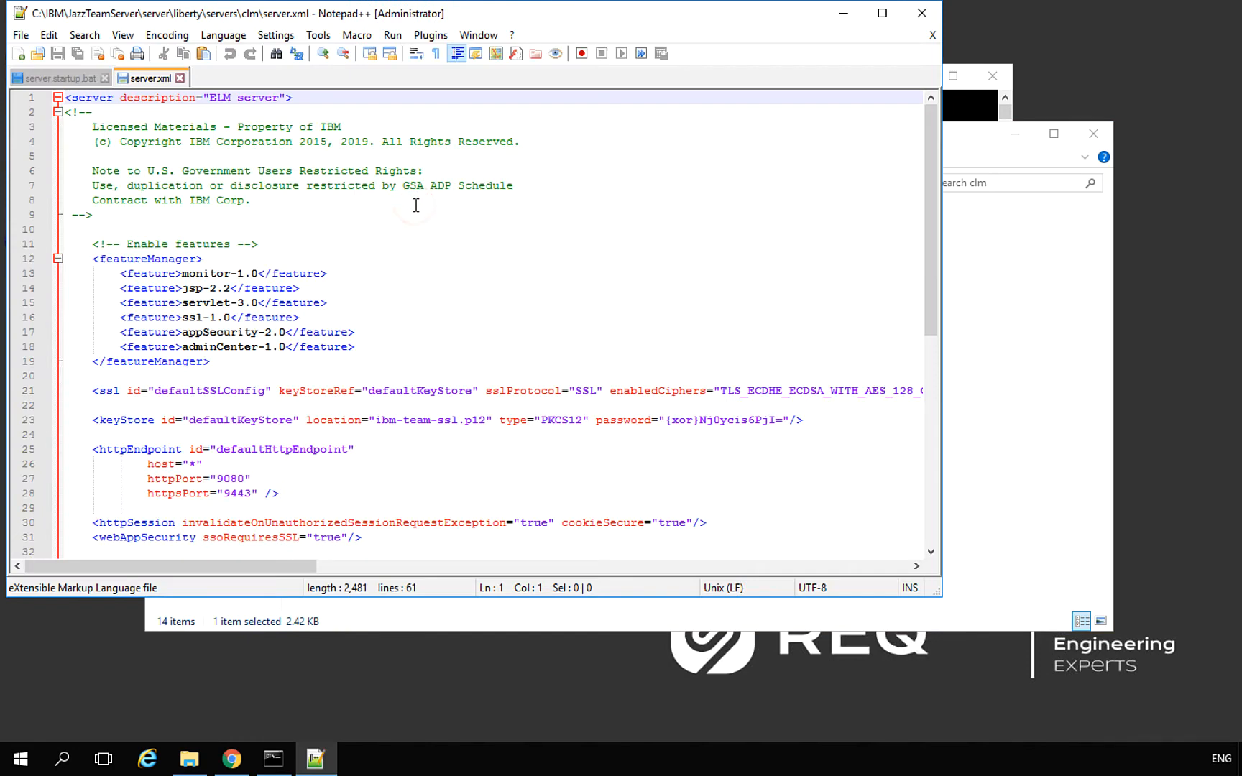
Change httpPort 9080 to 80 and httpsPort 9443 to 443, save, and close both tabs
left_click_drag(931, 148, 928, 181)
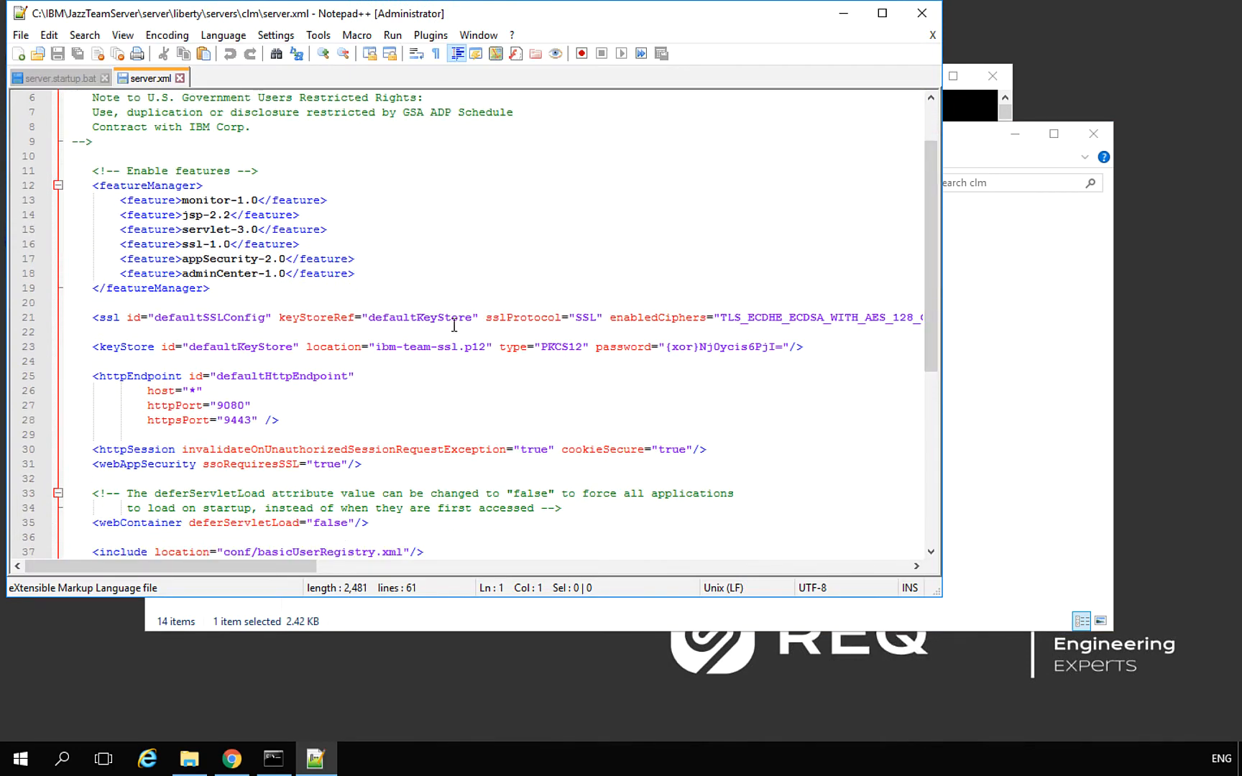
double_click(169, 407)
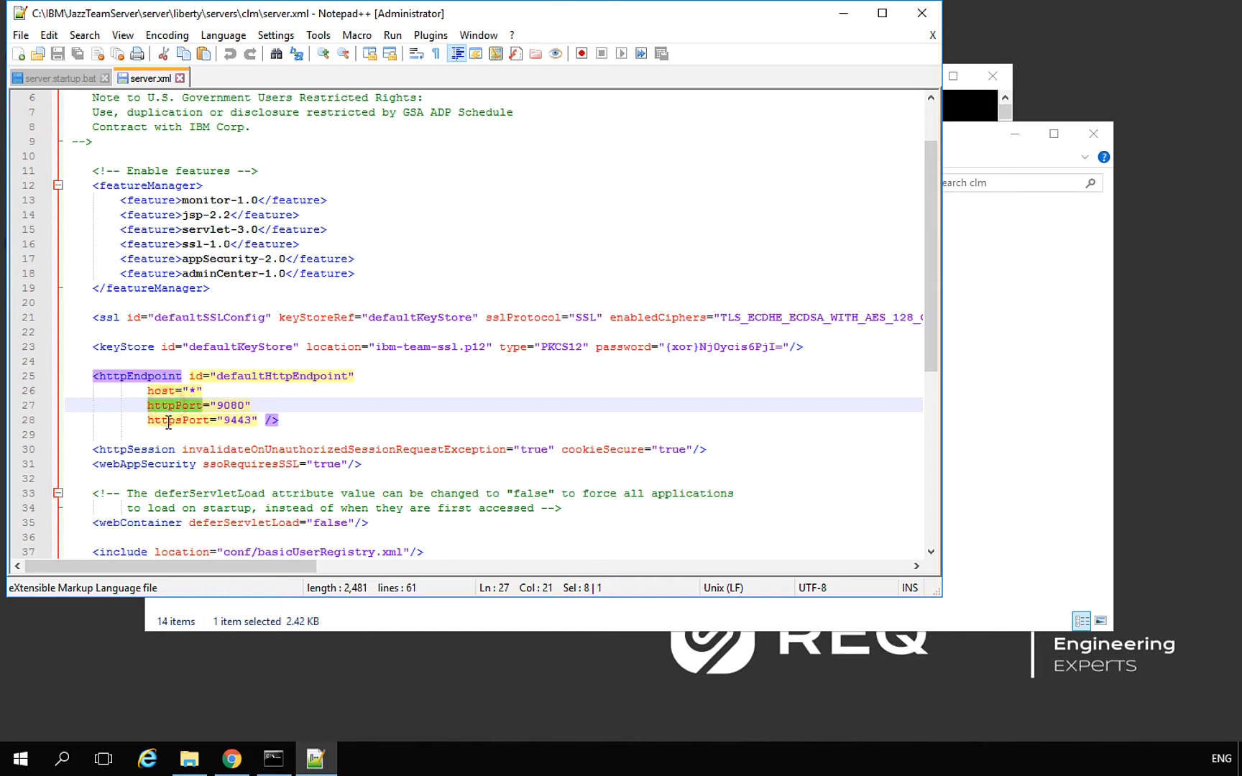
double_click(166, 420)
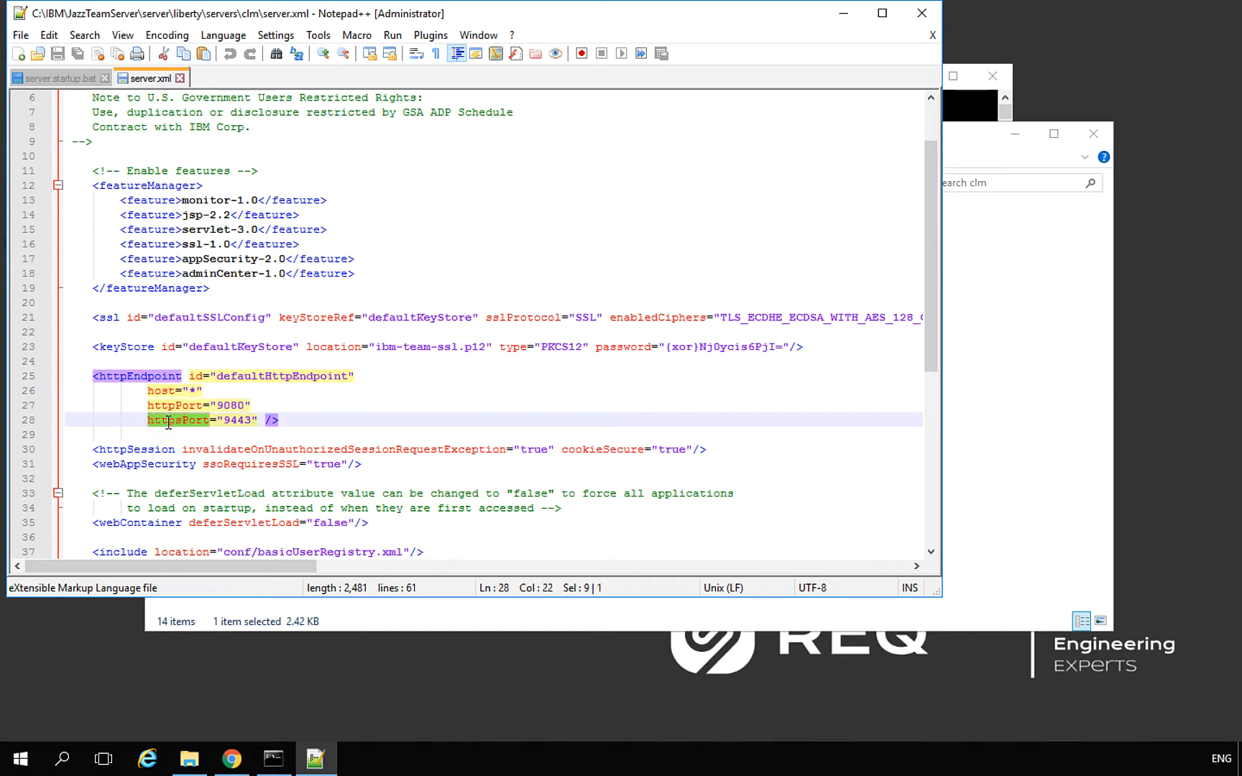
left_click(232, 405)
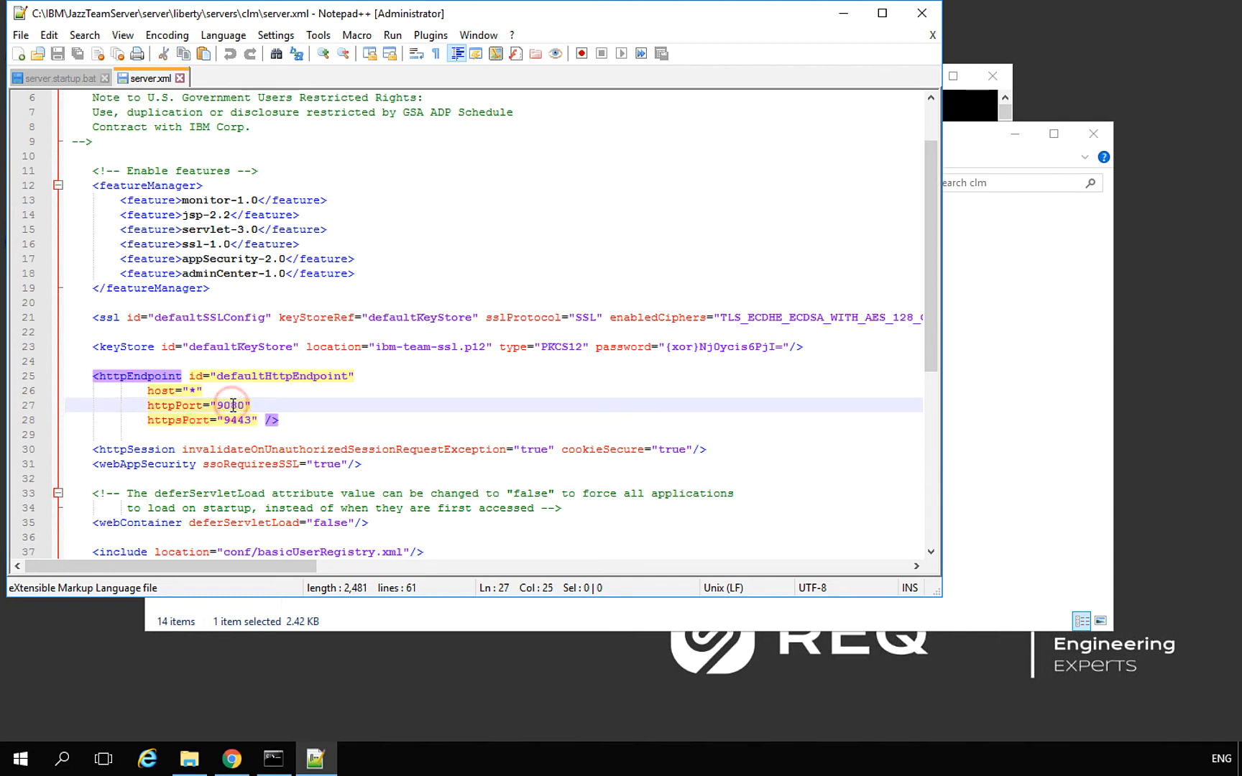
key("BackSpace")
key("BackSpace")
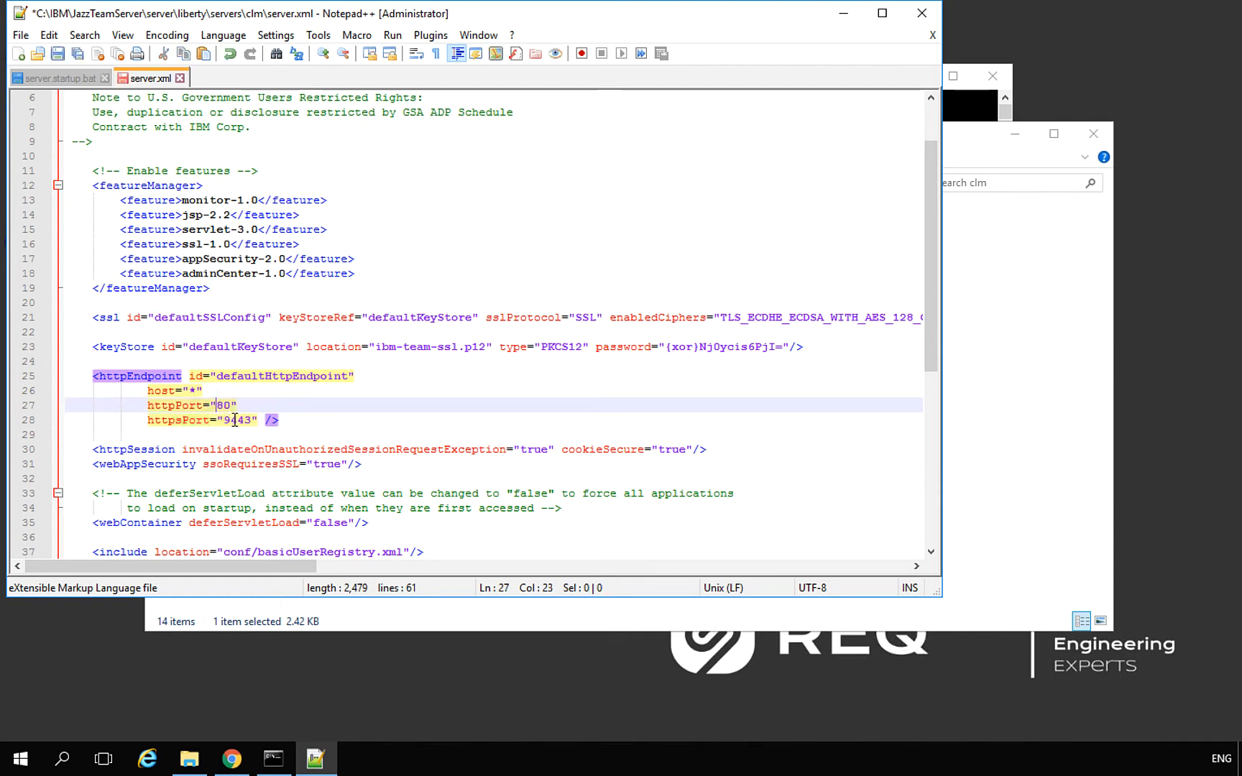
left_click(230, 421)
key("BackSpace")
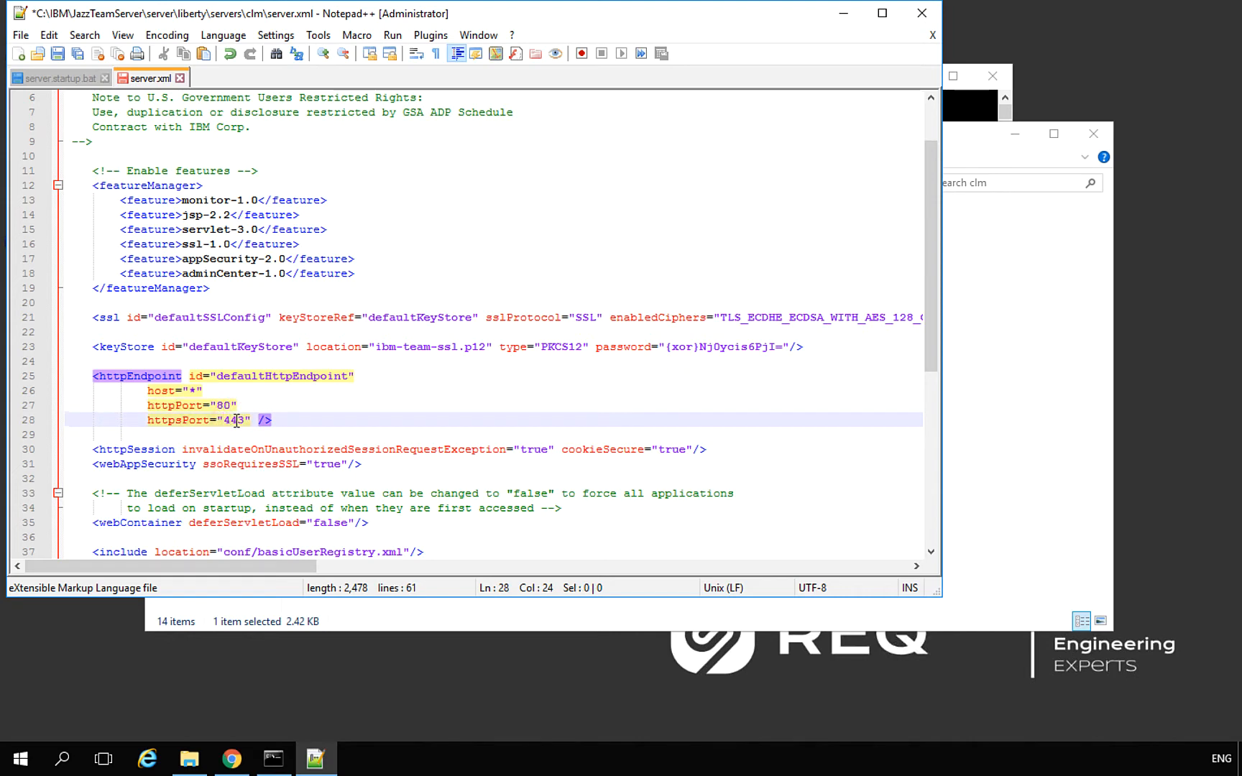
key("ctrl+s")
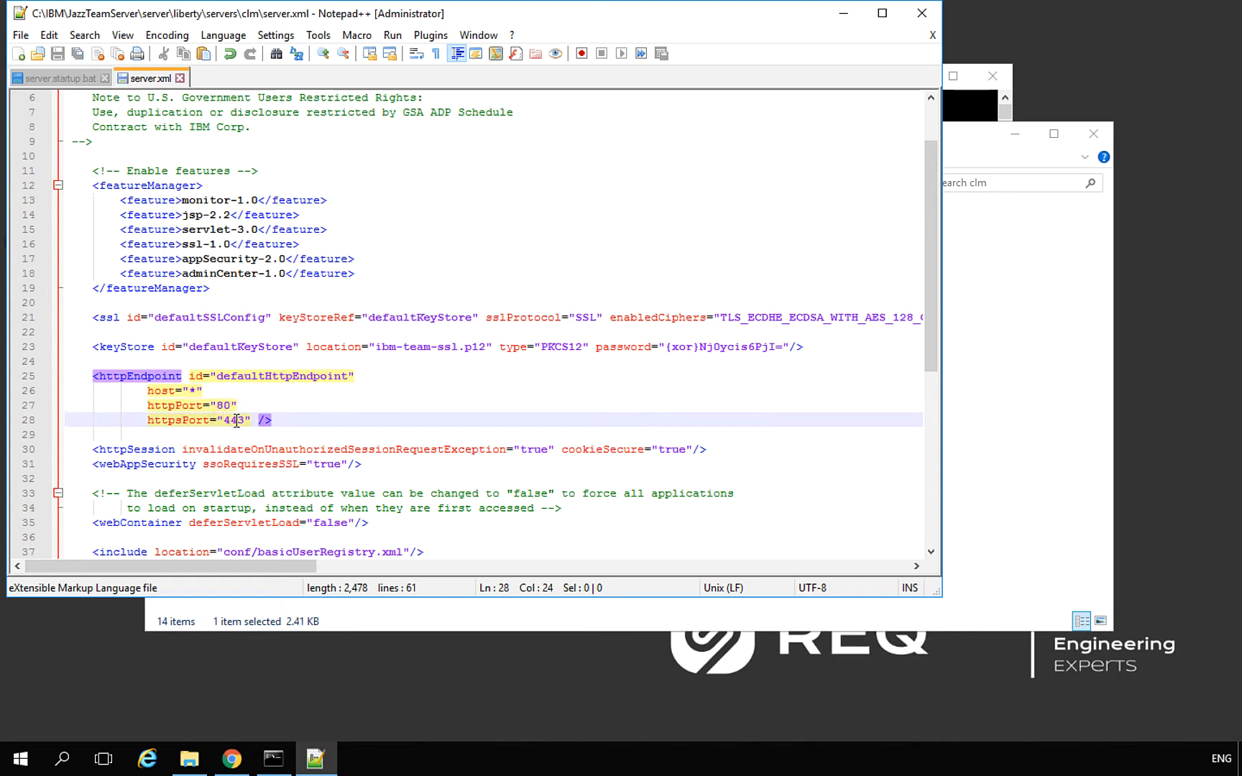
left_click(180, 78)
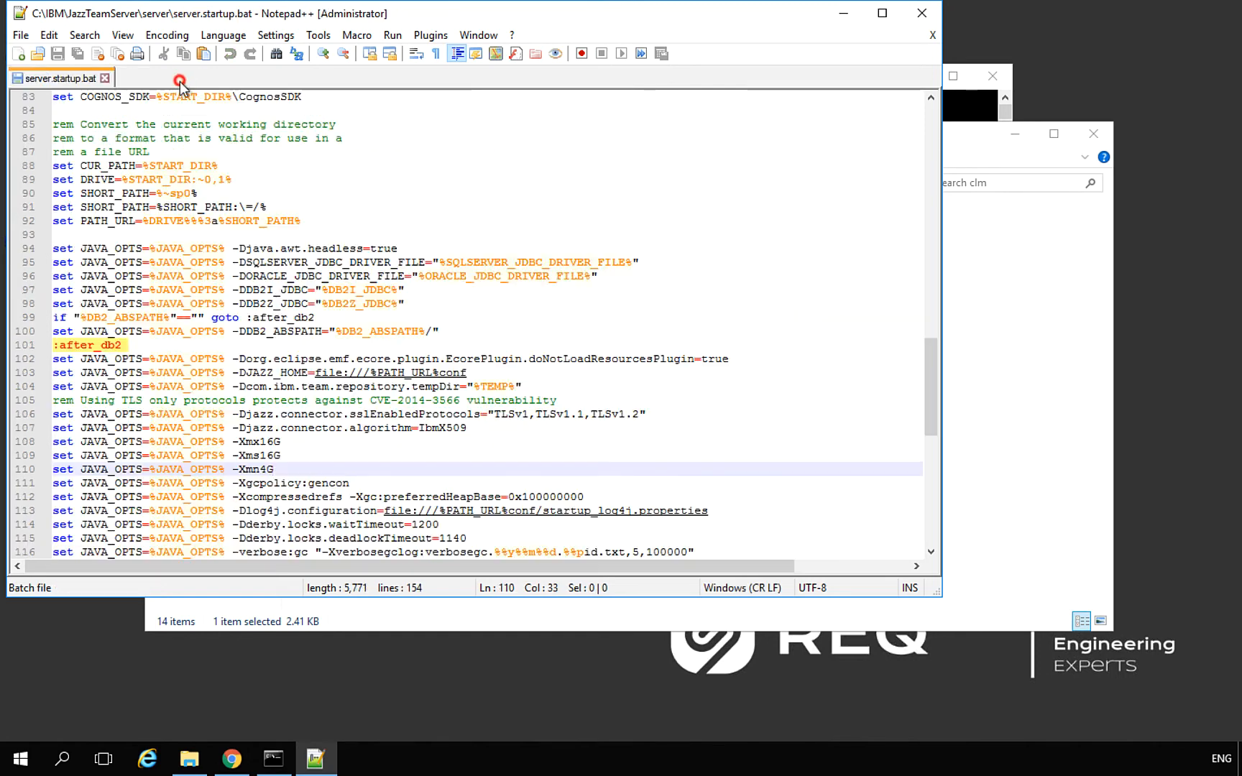
left_click(105, 79)
Close Notepad++, then open and dismiss the basic Windows Firewall control panel
left_click(923, 19)
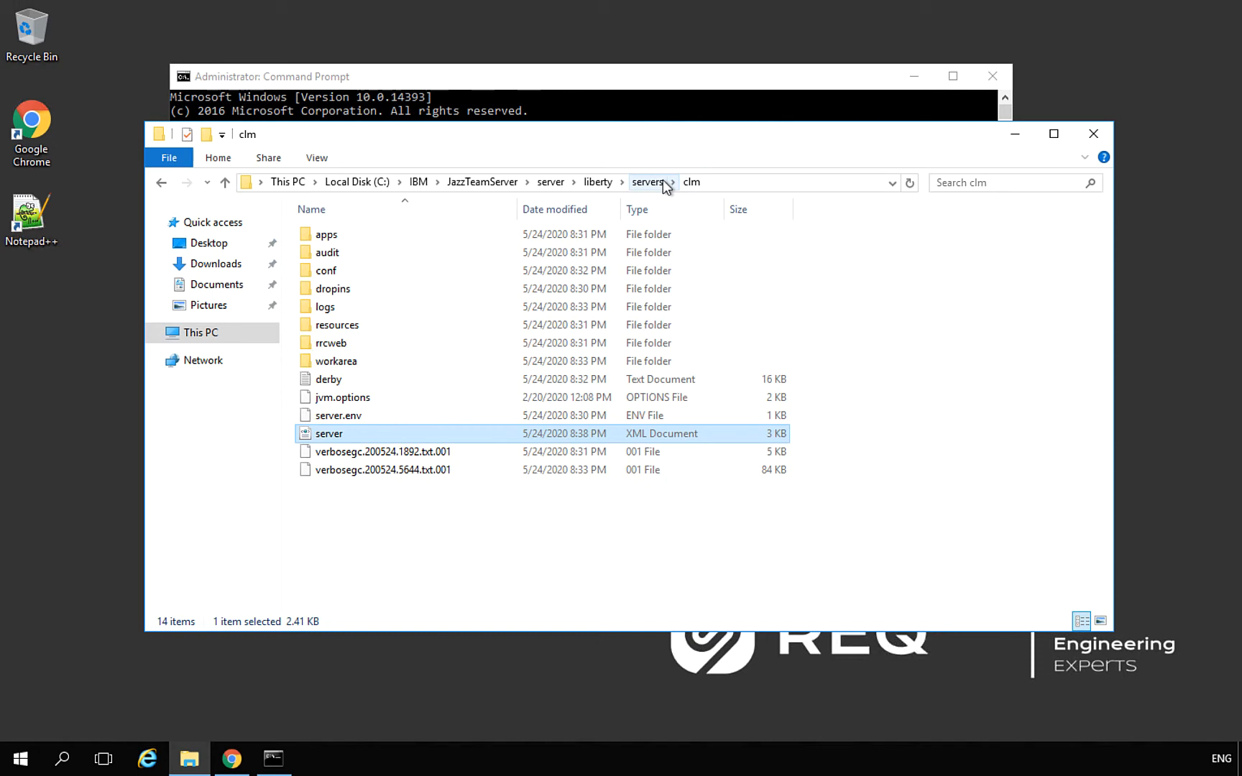
left_click(22, 760)
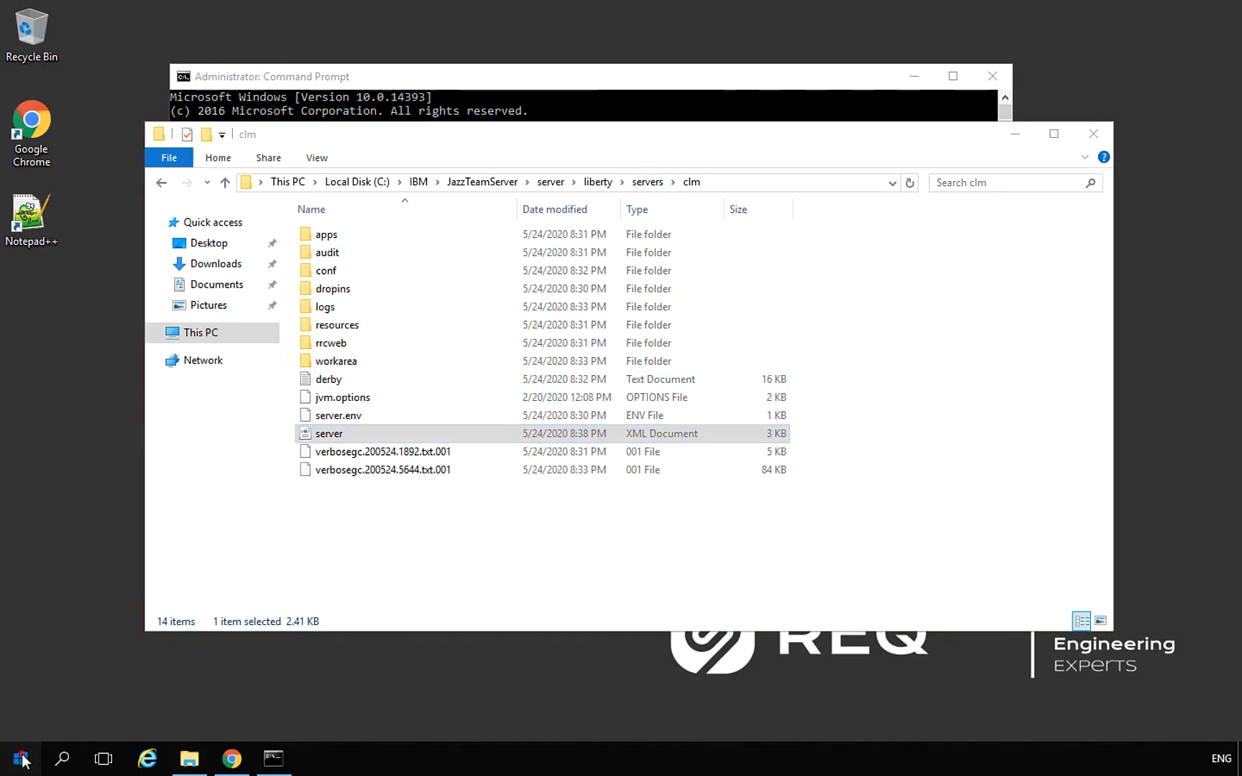
type("fi")
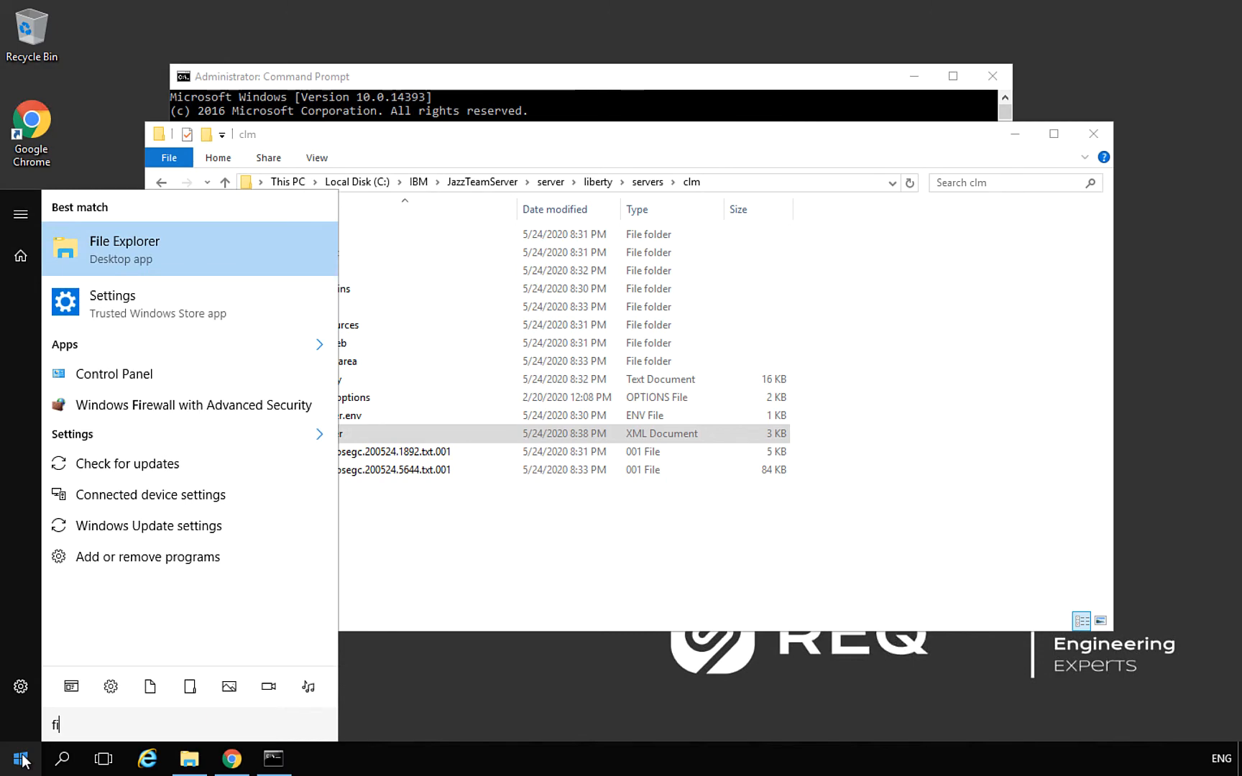
type("e")
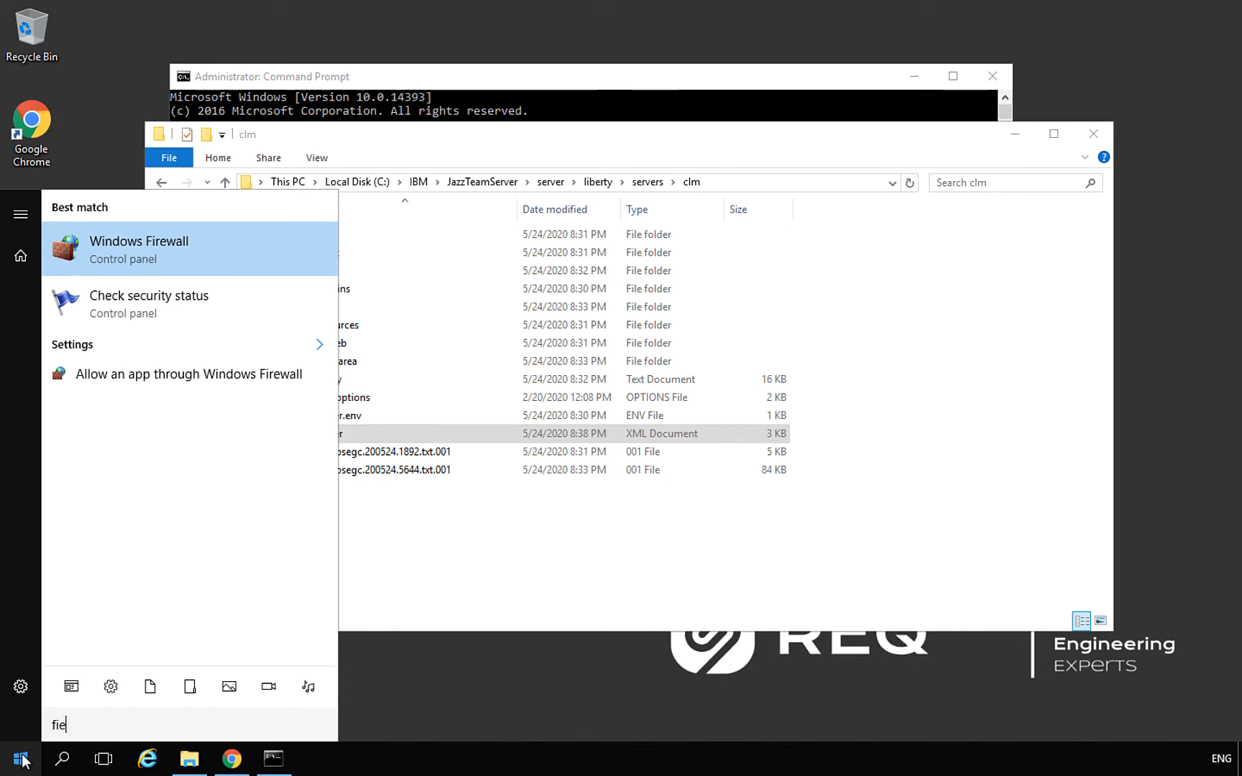
key("Return")
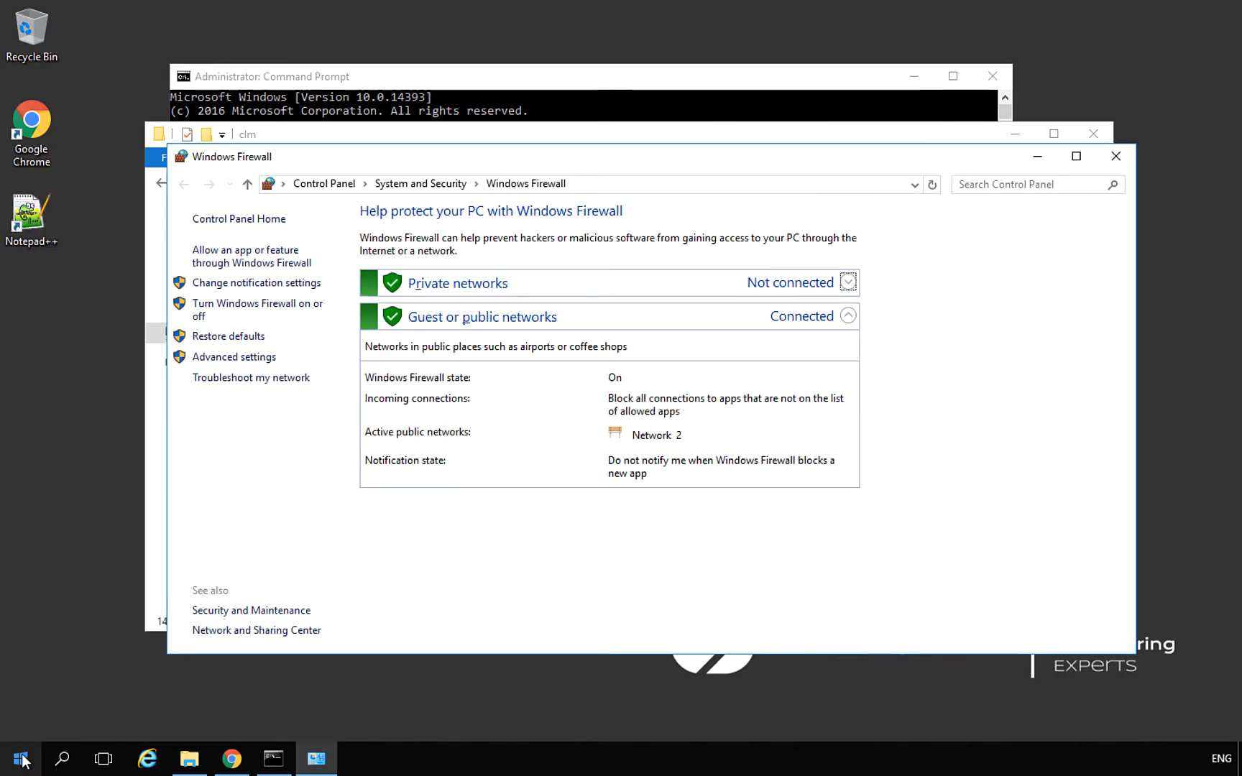
left_click(1123, 159)
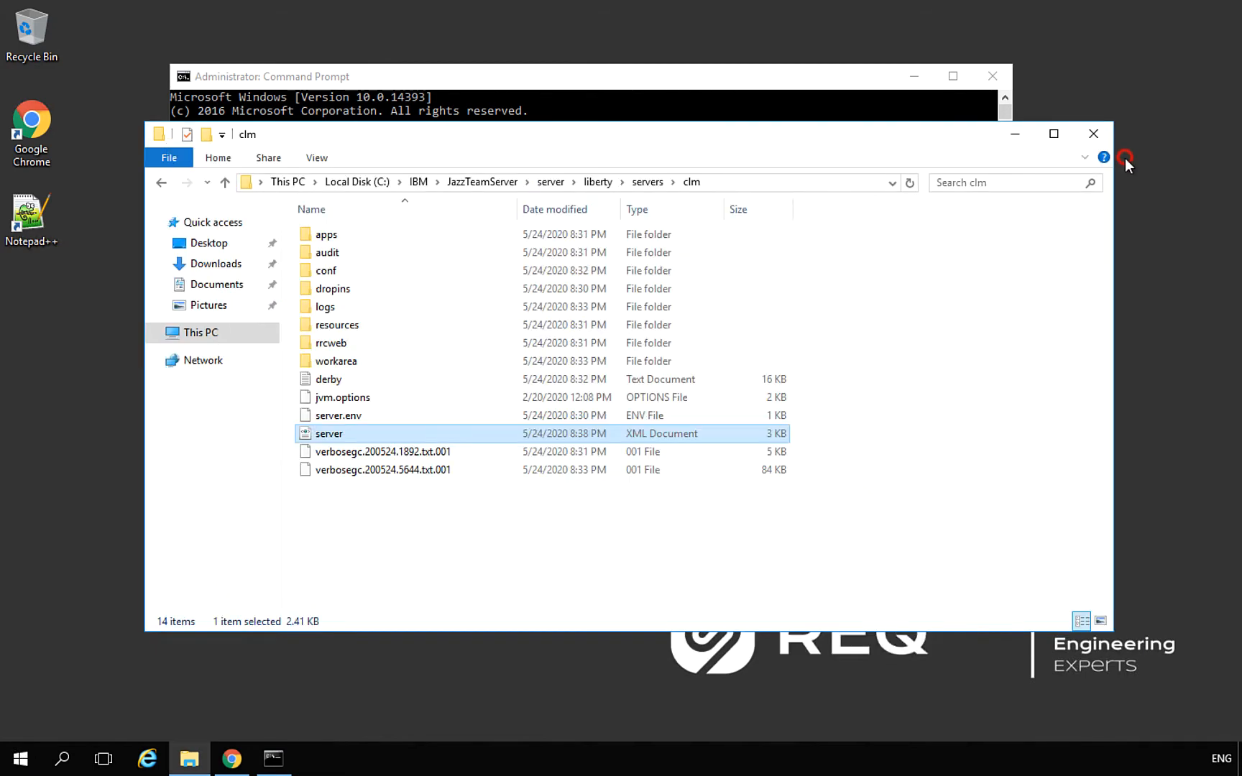
Launch Windows Firewall with Advanced Security by searching 'fire' from Start
left_click(12, 766)
type("fire")
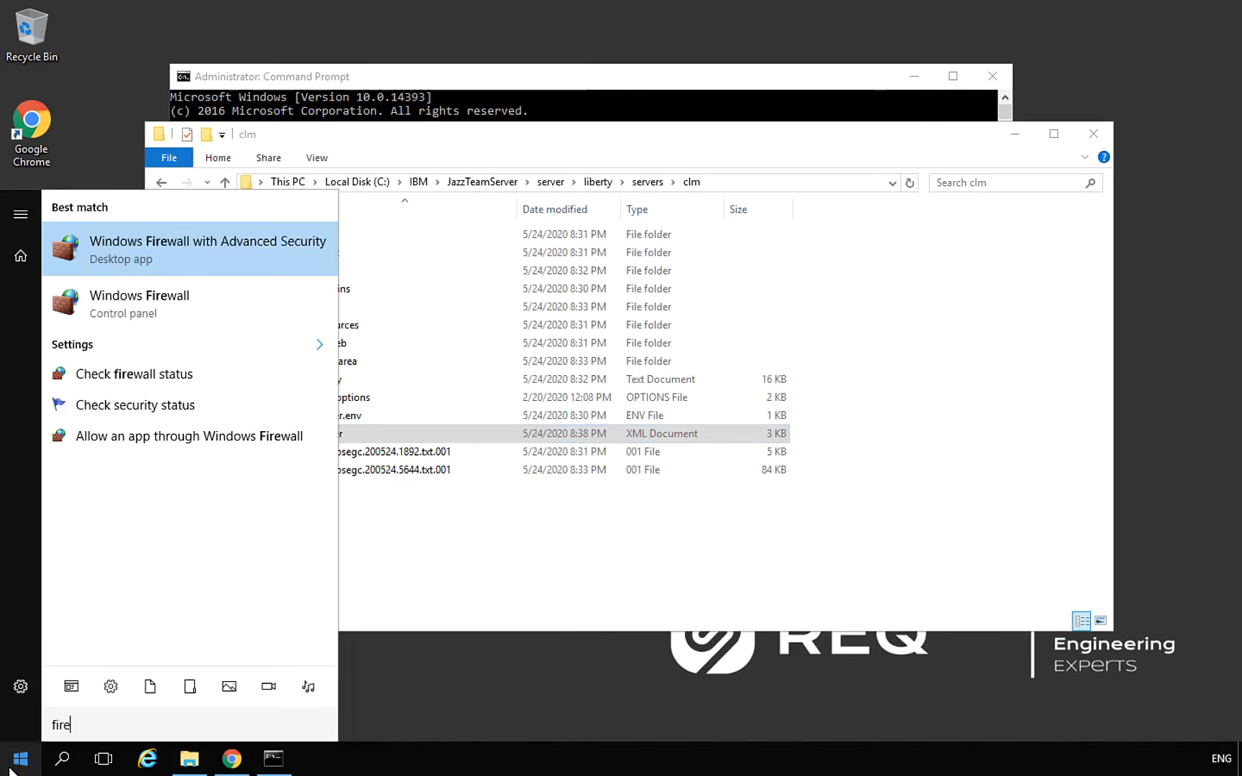
key("Return")
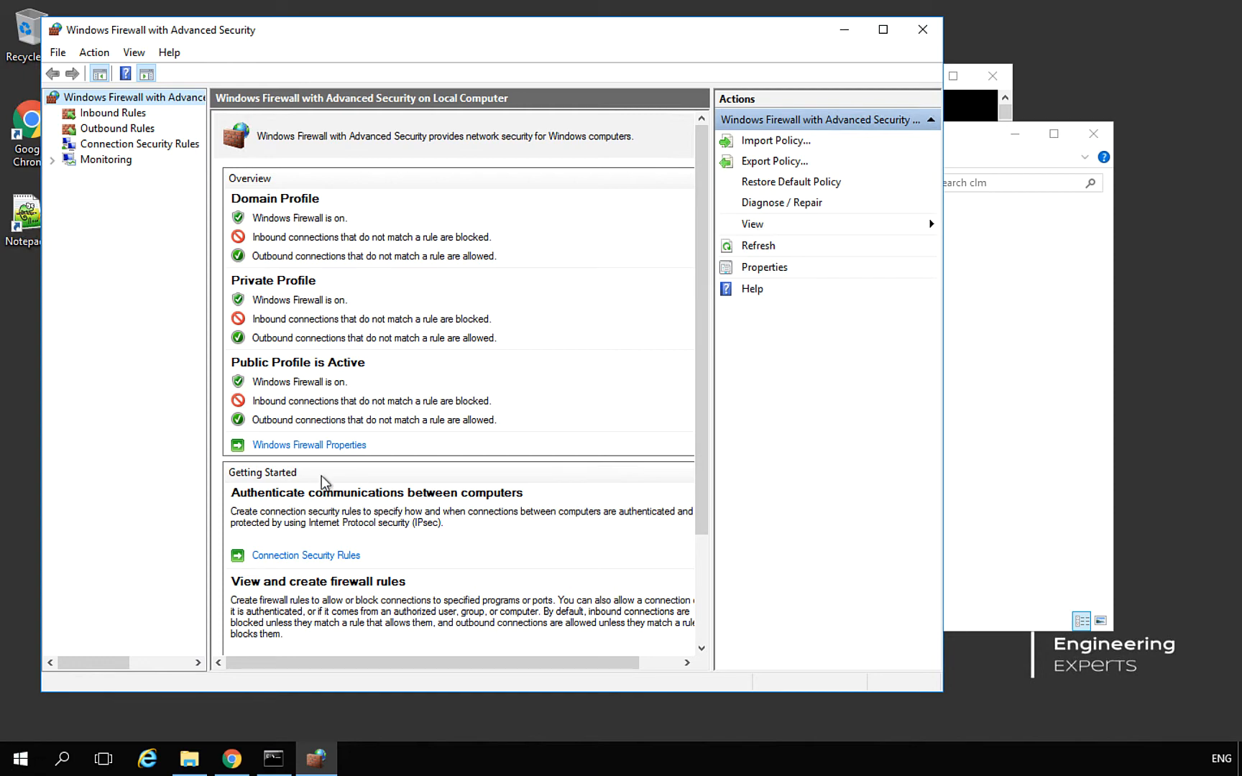
Start a new port-based inbound rule for TCP ports 80,443
left_click(129, 115)
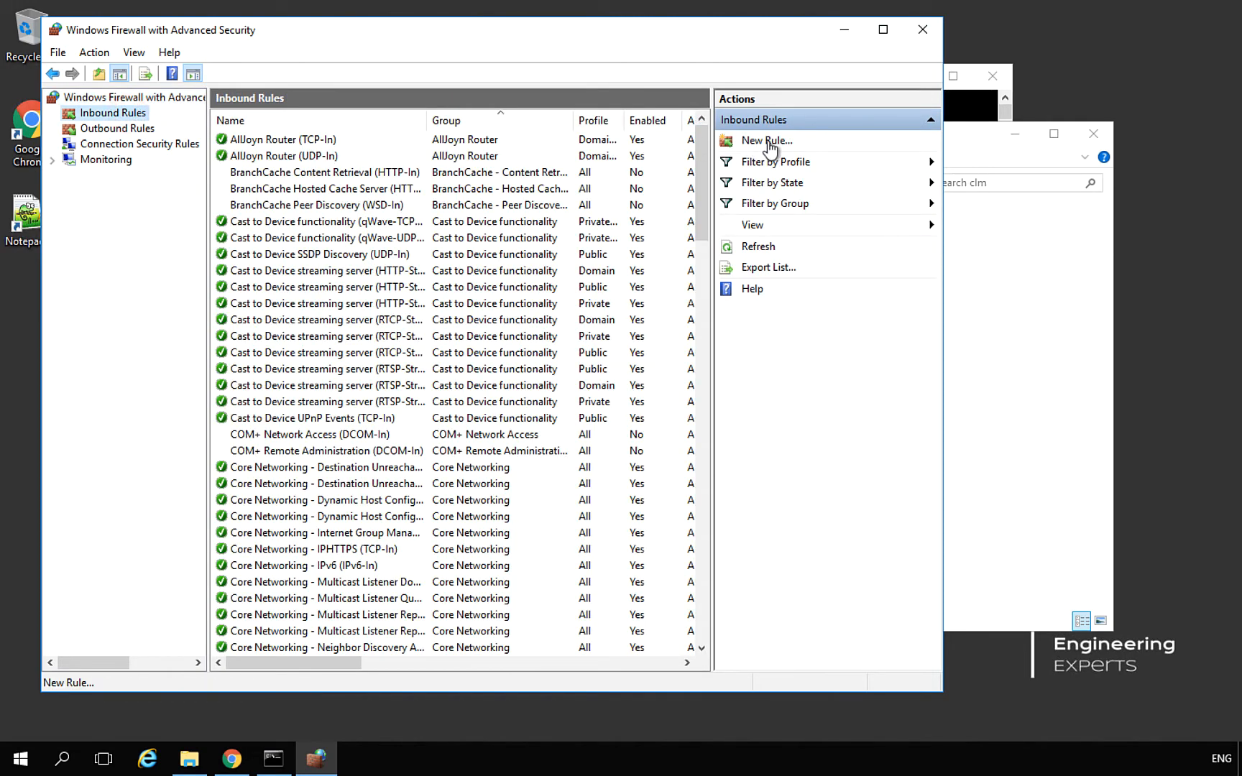
left_click(767, 142)
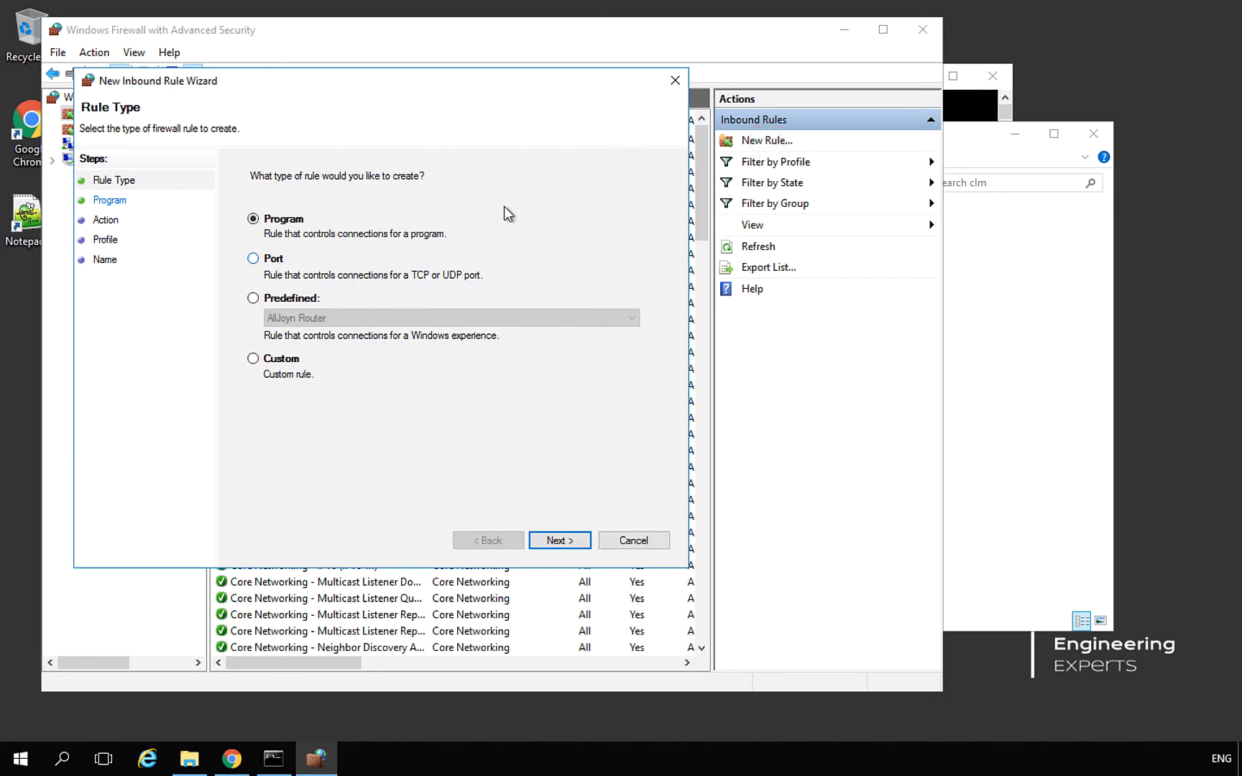
left_click(271, 260)
left_click(555, 541)
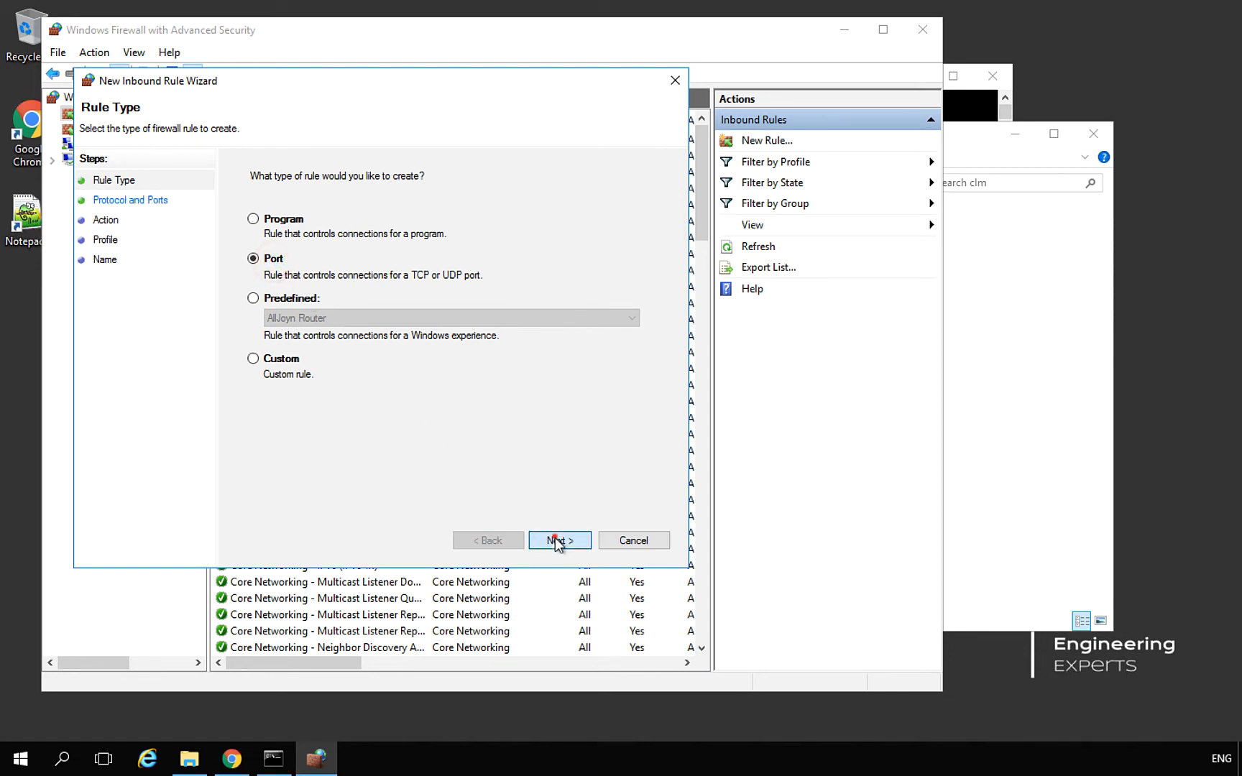
type("80")
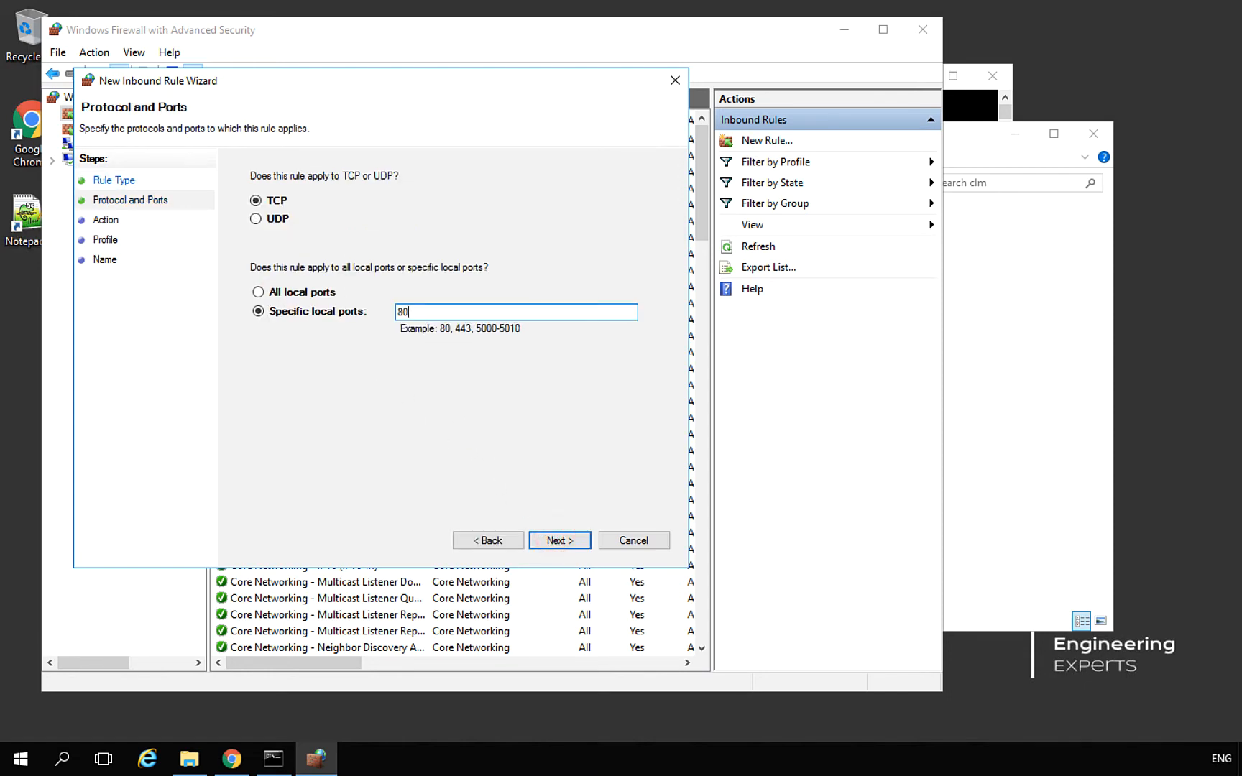
type(",443")
Allow the connection on all profiles, name the rule 'IBM Engineering', and close the firewall window
left_click(570, 542)
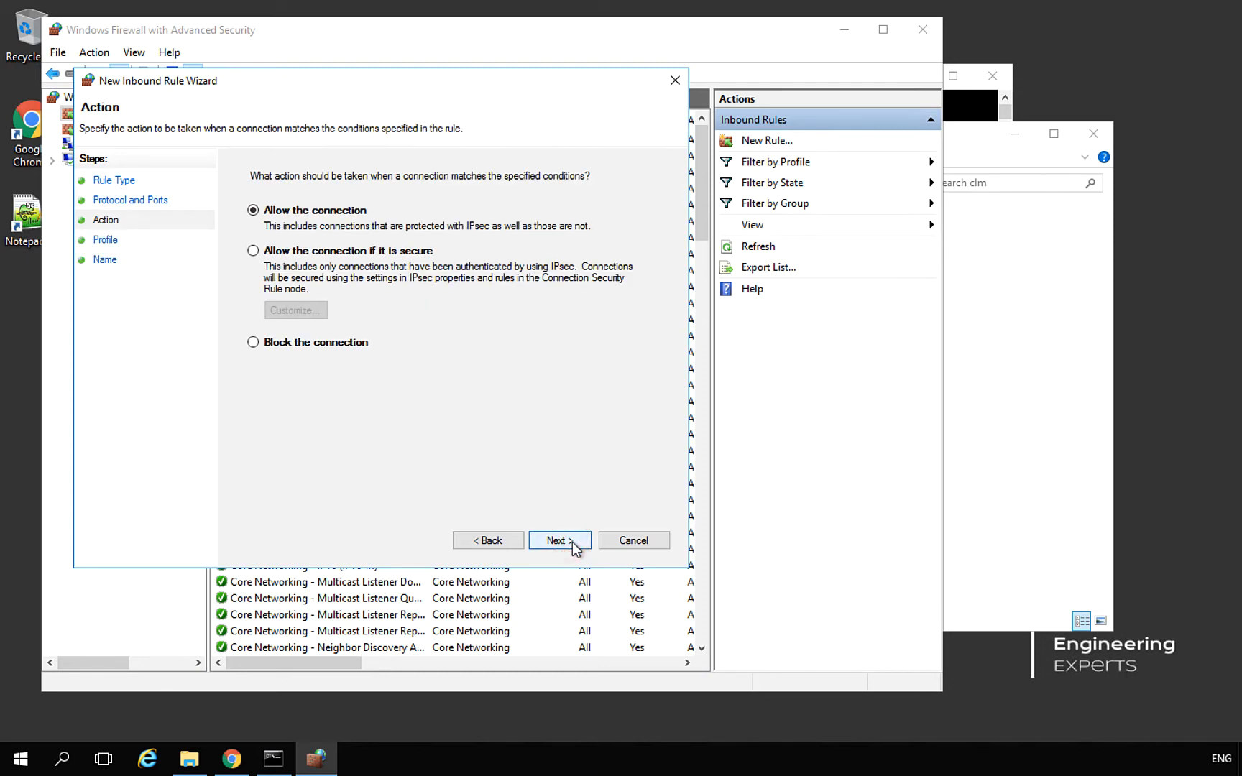
left_click(573, 542)
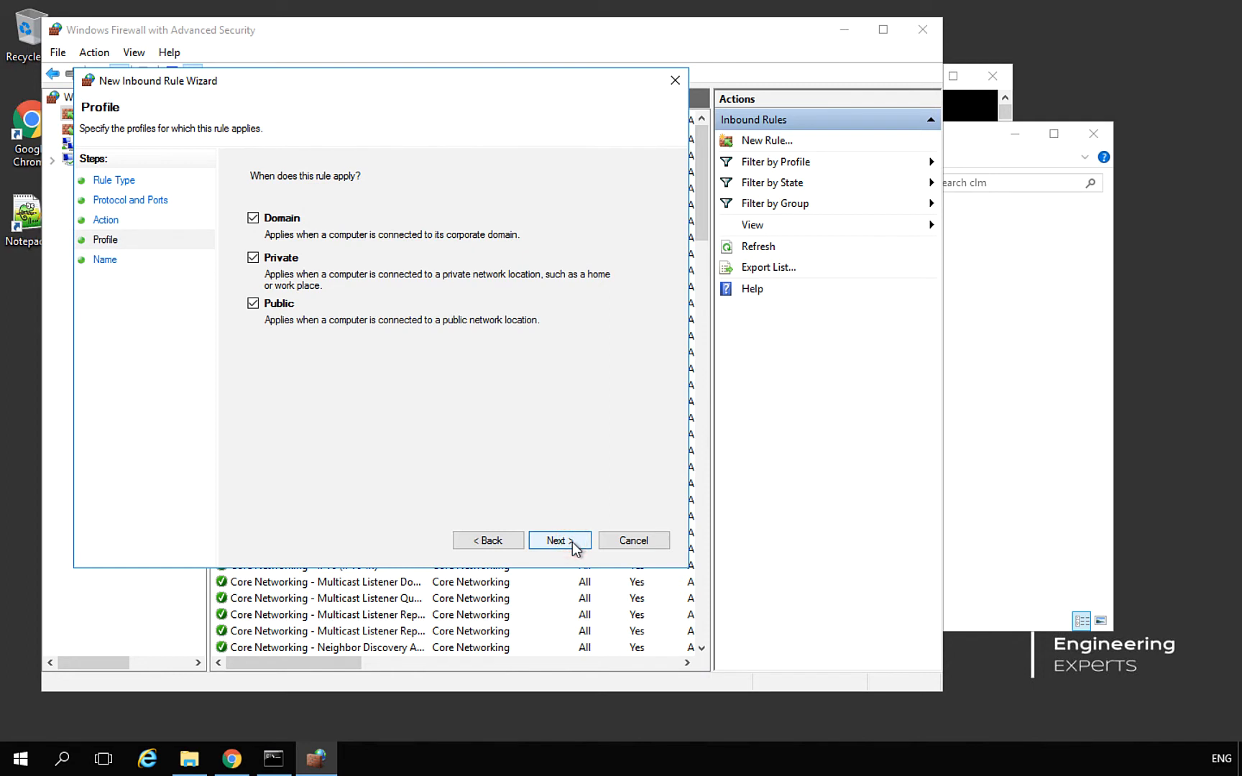
left_click(572, 542)
type("IBM")
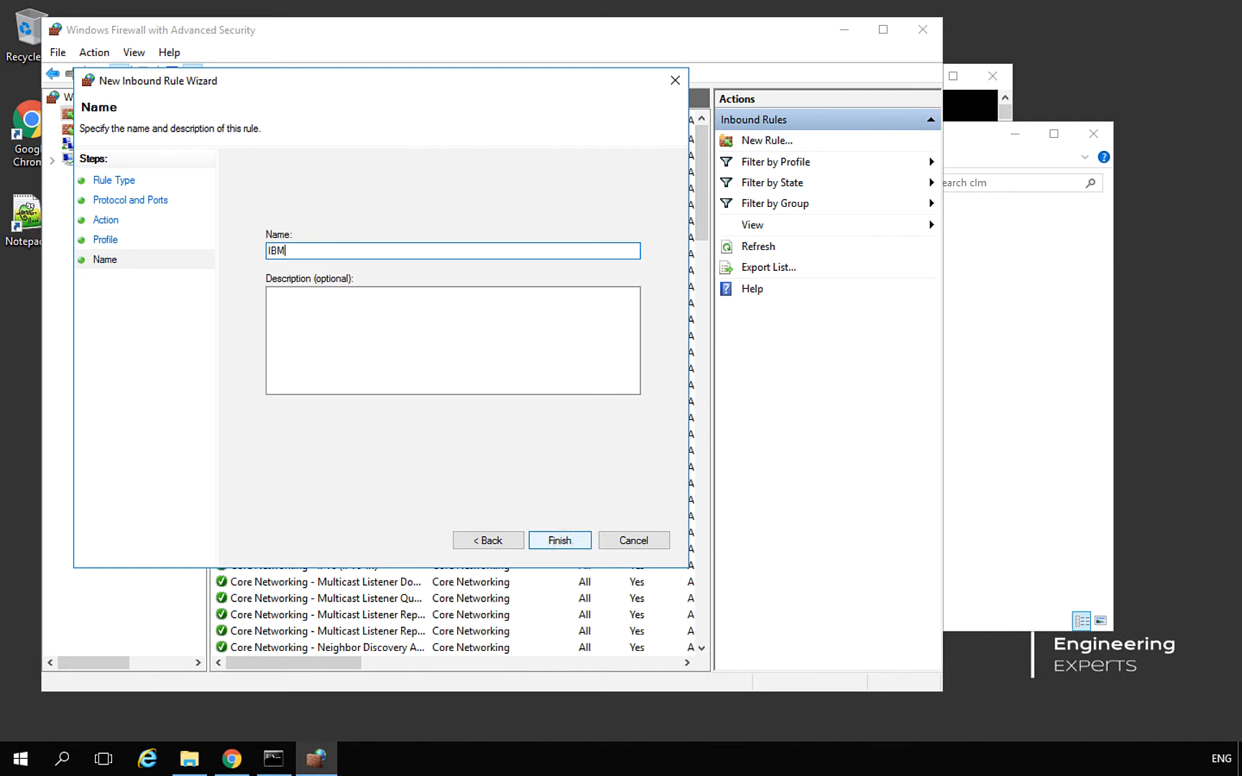
type(" Engineering")
left_click(560, 540)
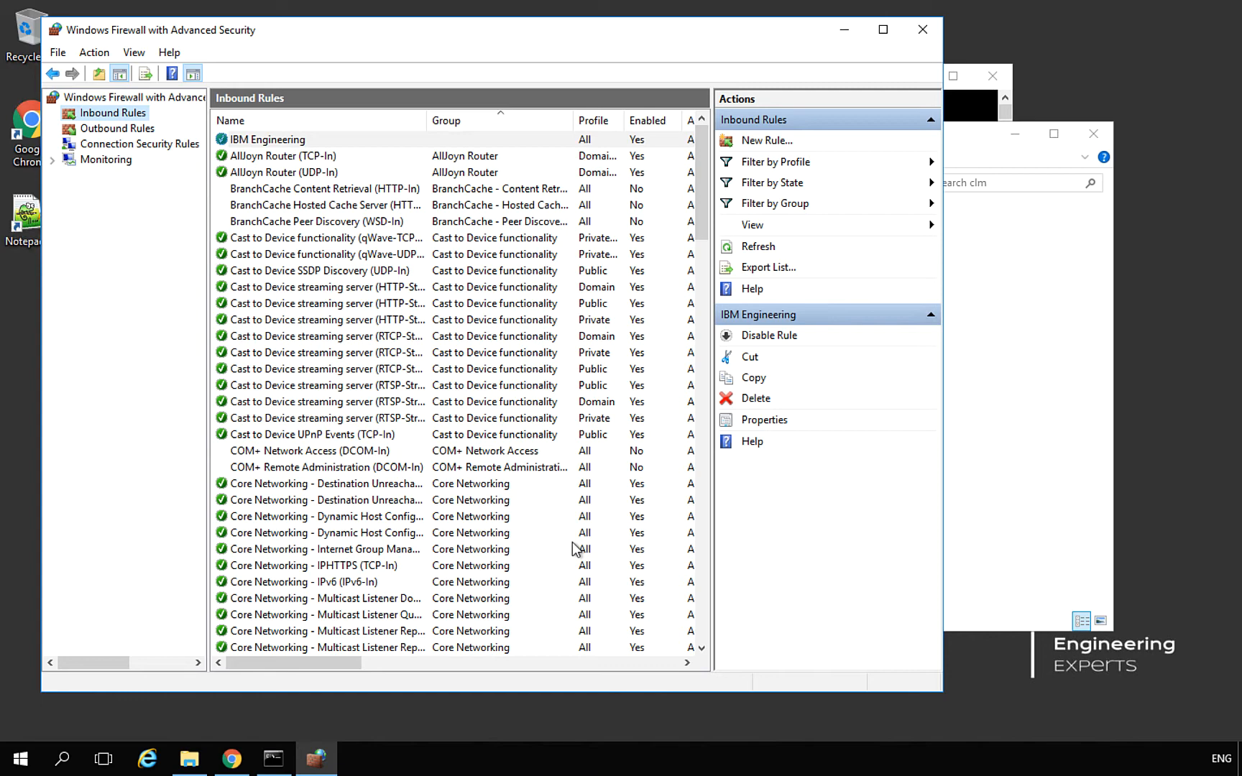
left_click(922, 43)
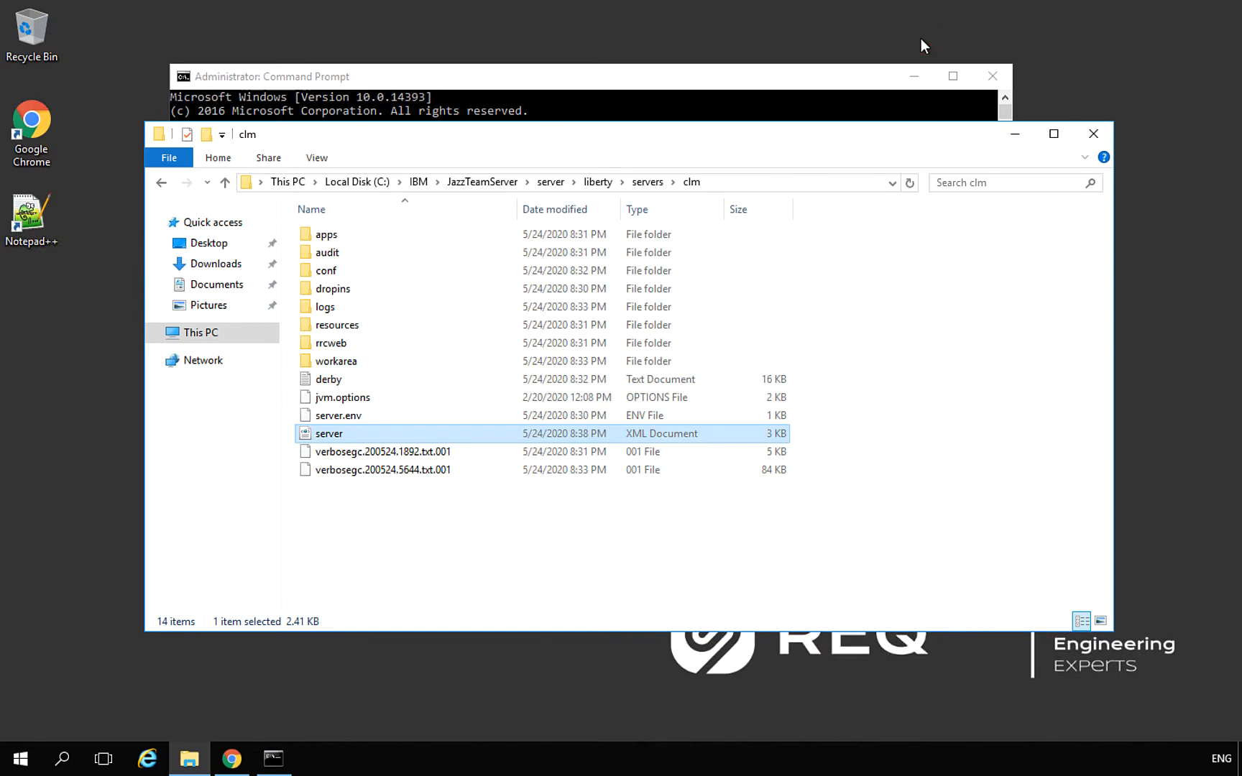
Run server.startup.bat at the C:\IBM\JazzTeamServer\server prompt to restart the clm server
left_click(867, 77)
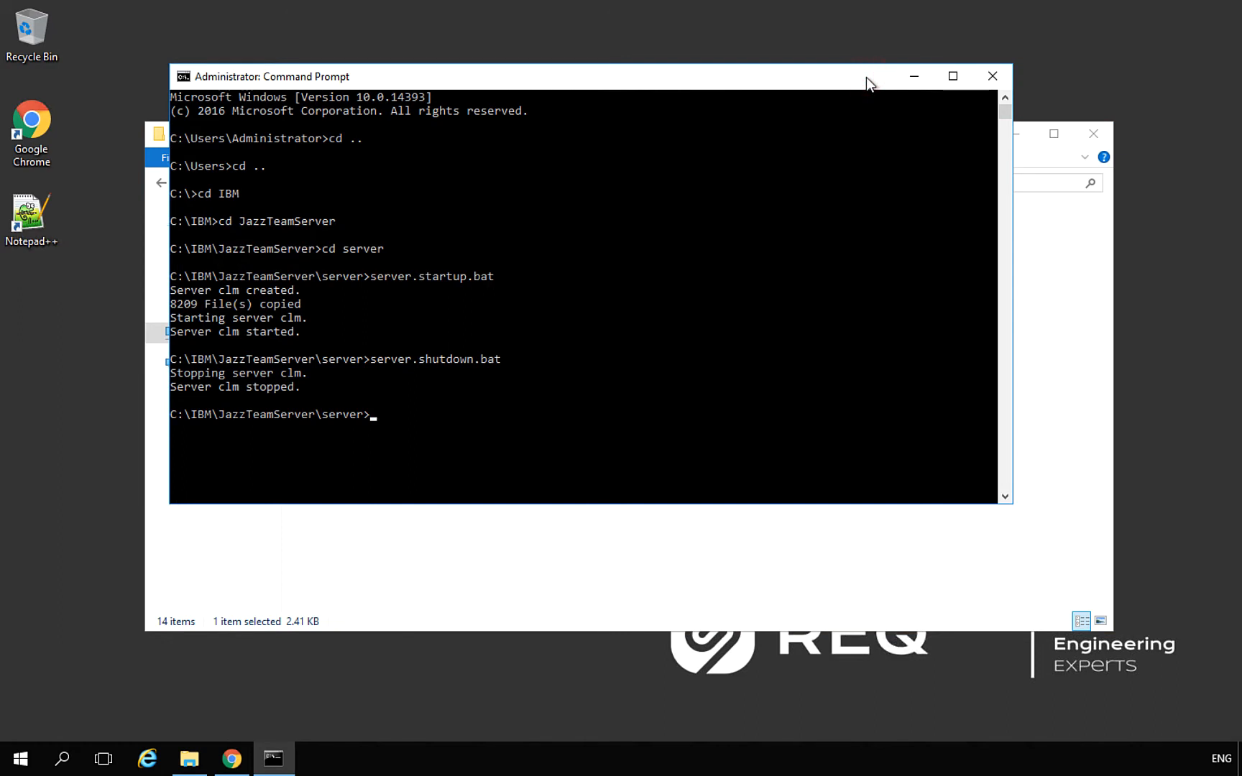
type("server.st")
key("Tab")
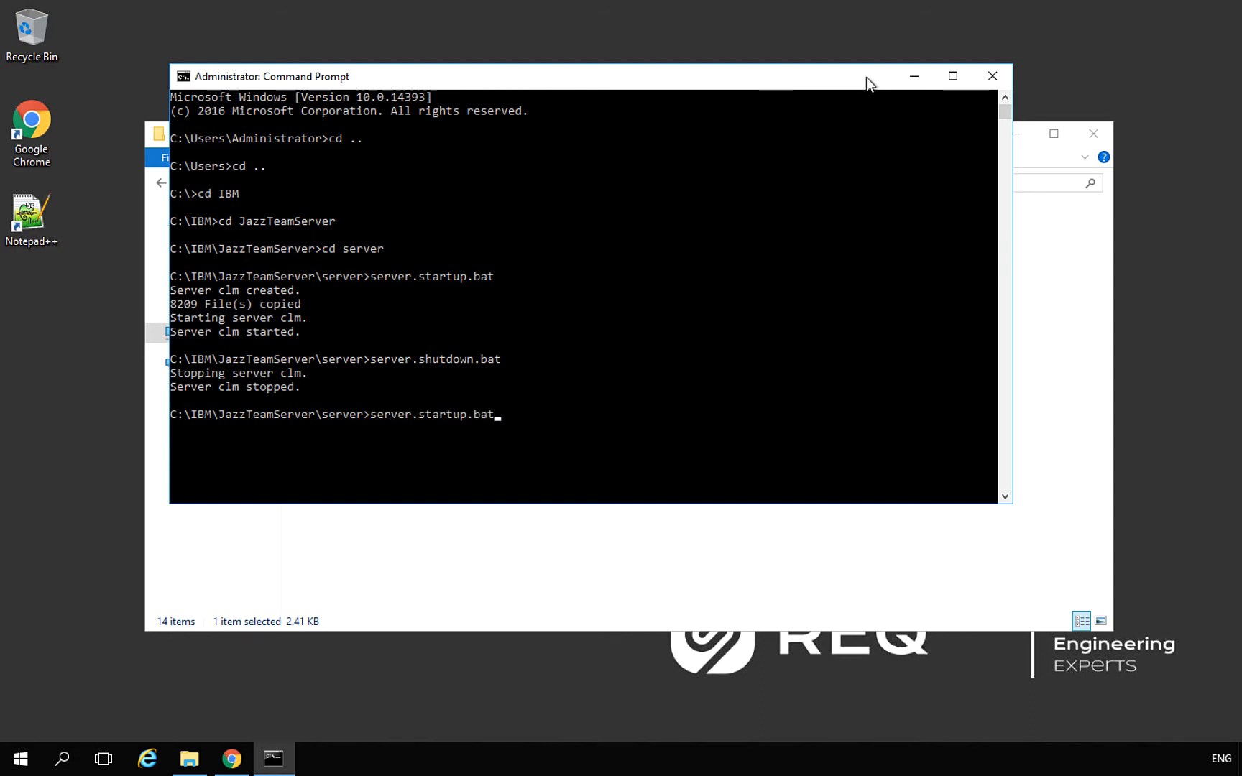
key("Return")
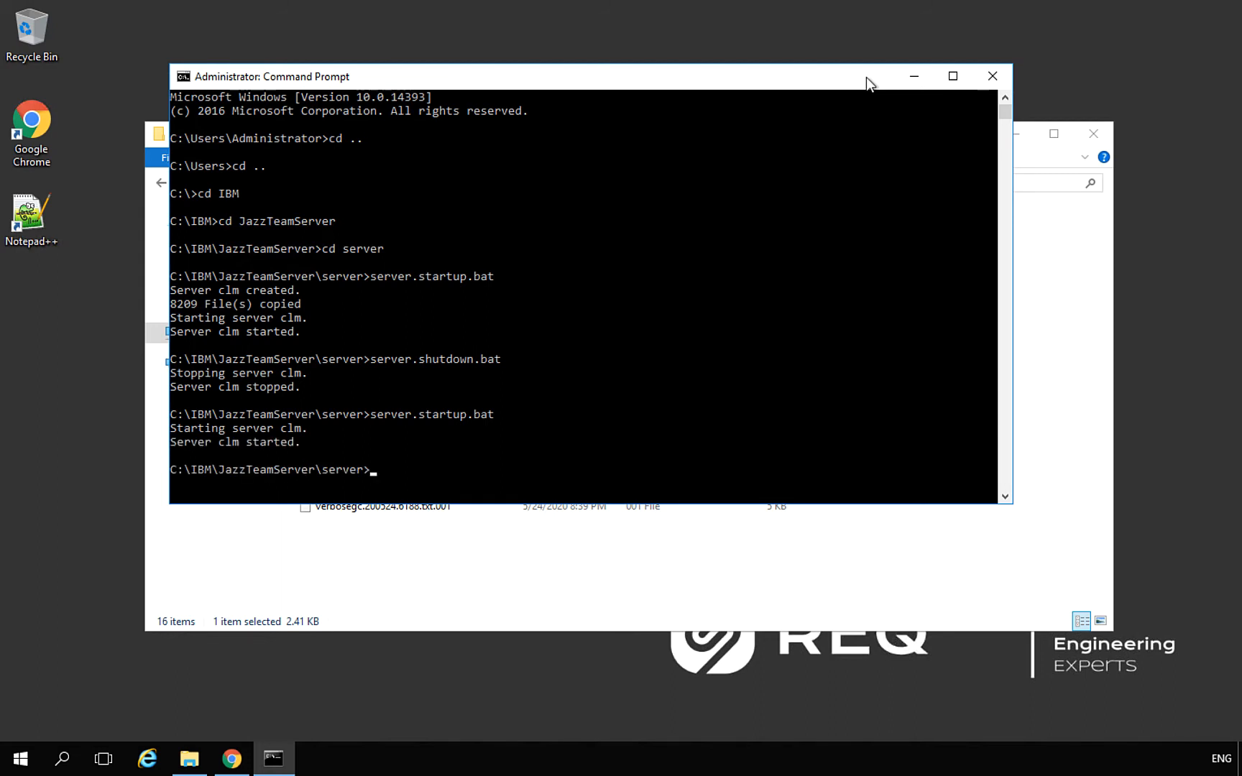
Launch Google Chrome maximized and open its Settings
double_click(31, 121)
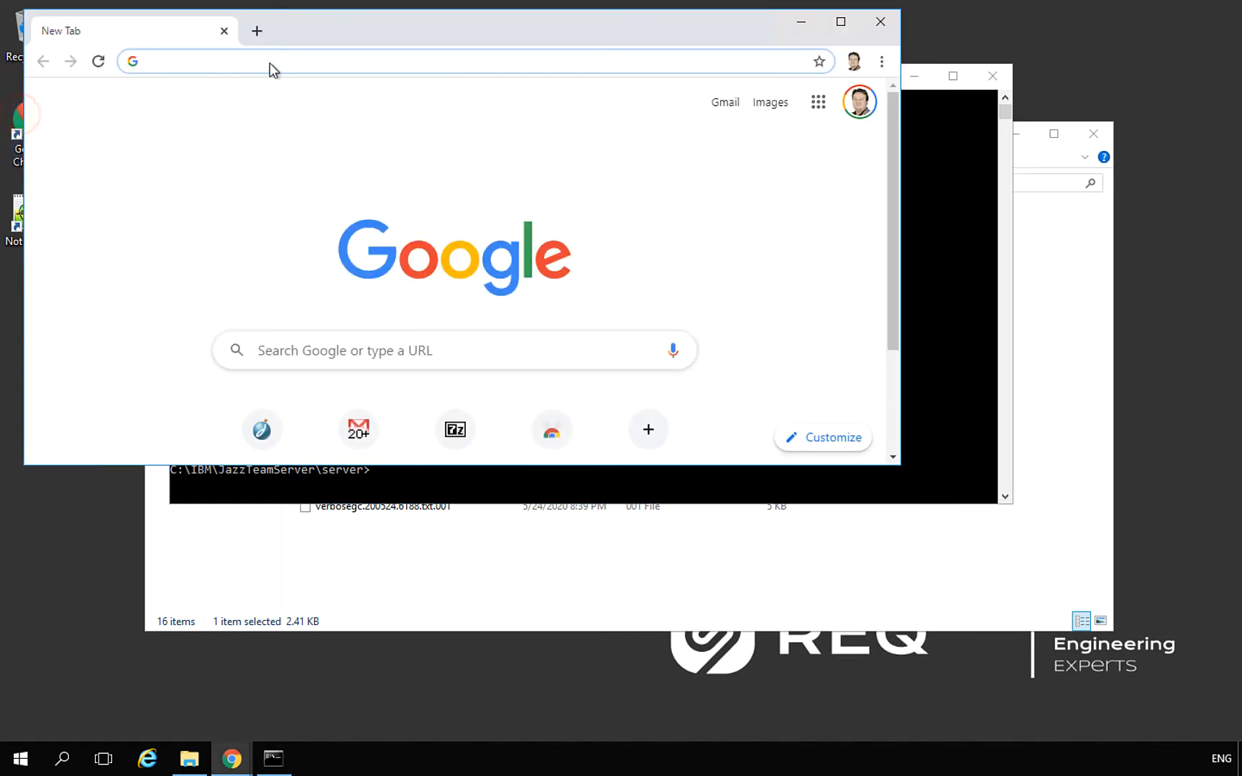
double_click(420, 32)
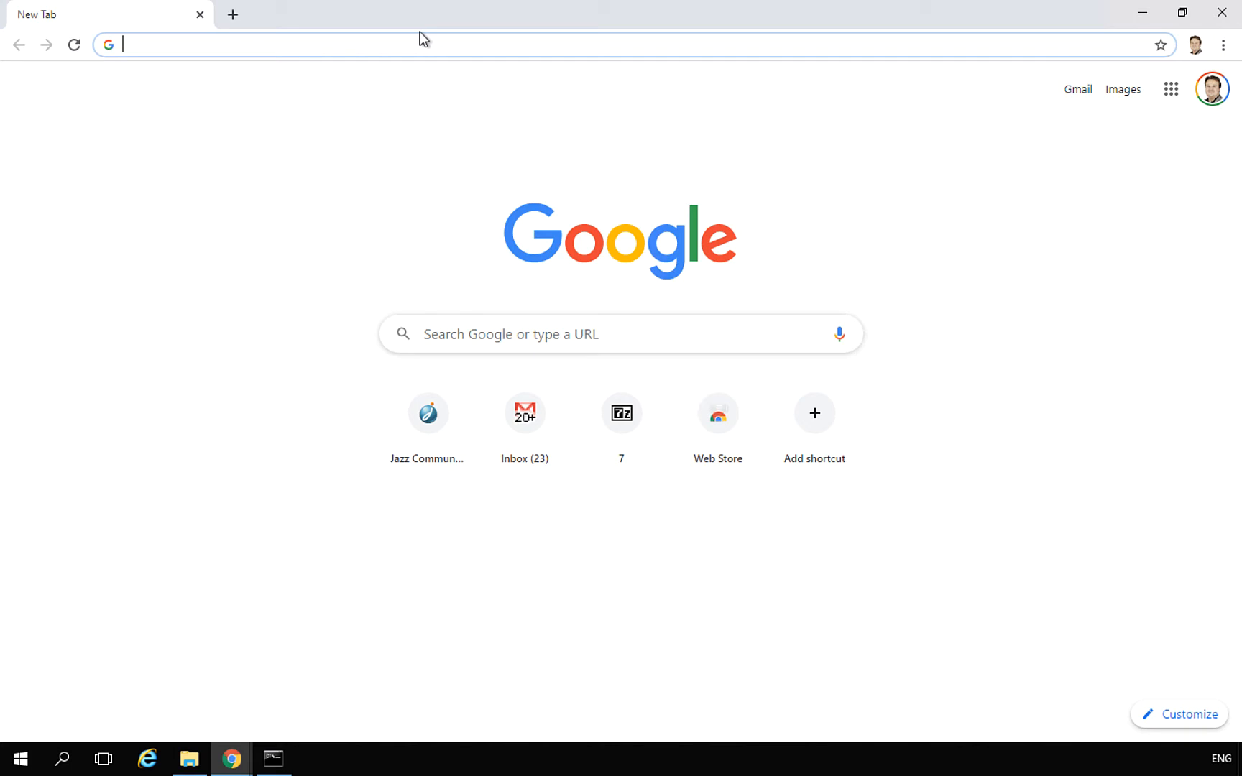
left_click(1222, 44)
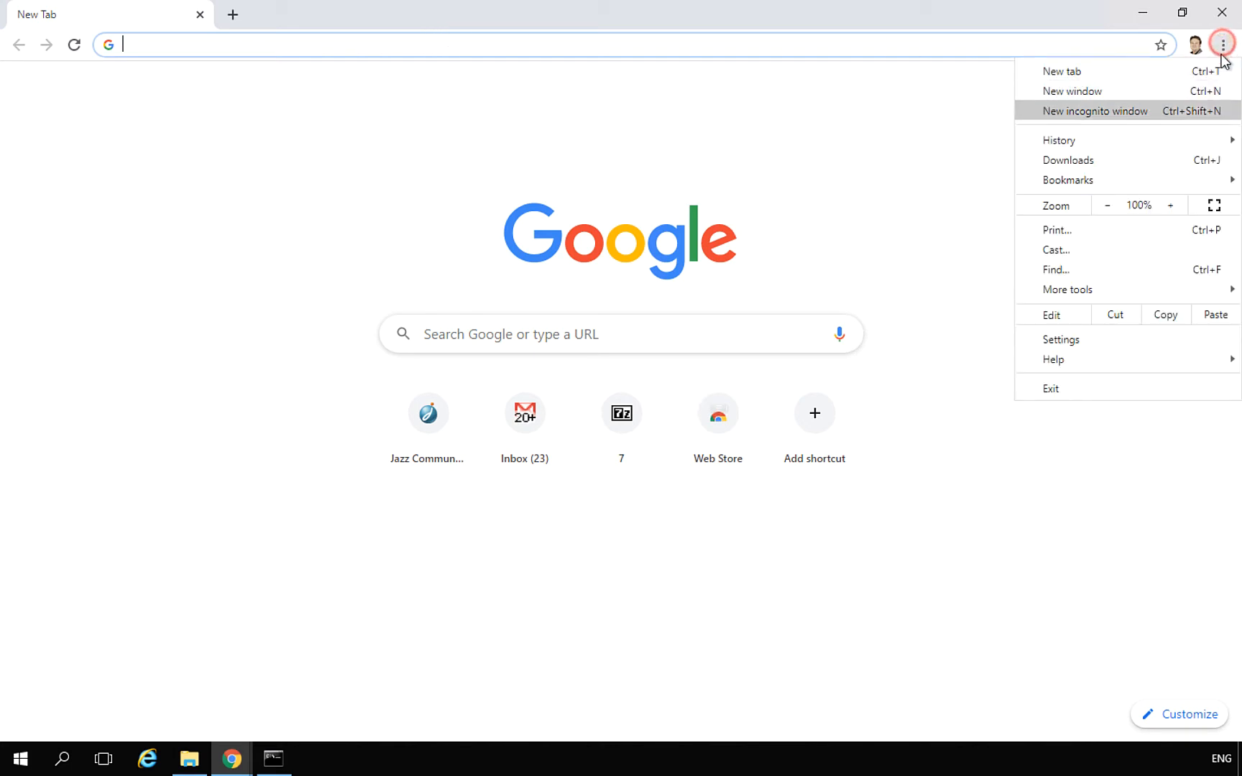
left_click(1155, 340)
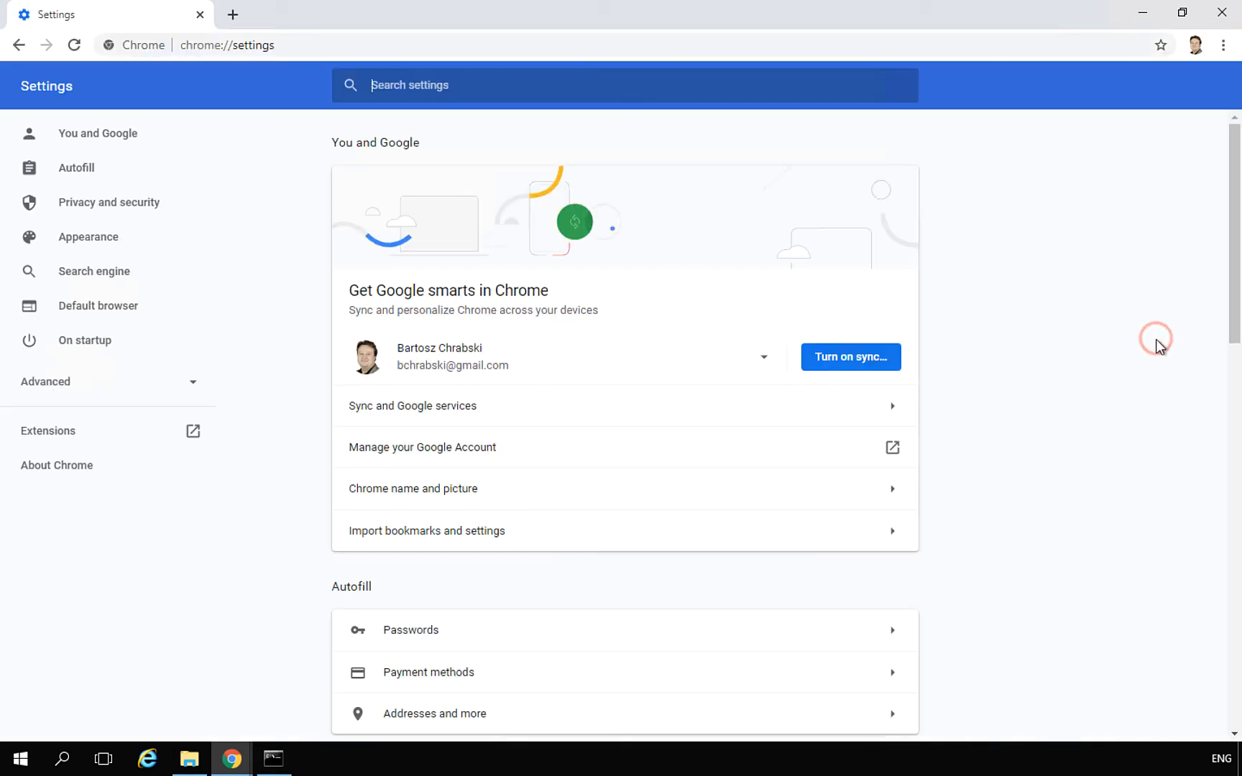
Set Pop-ups and redirects to Allowed under Site Settings, then go back to the list
left_click(486, 82)
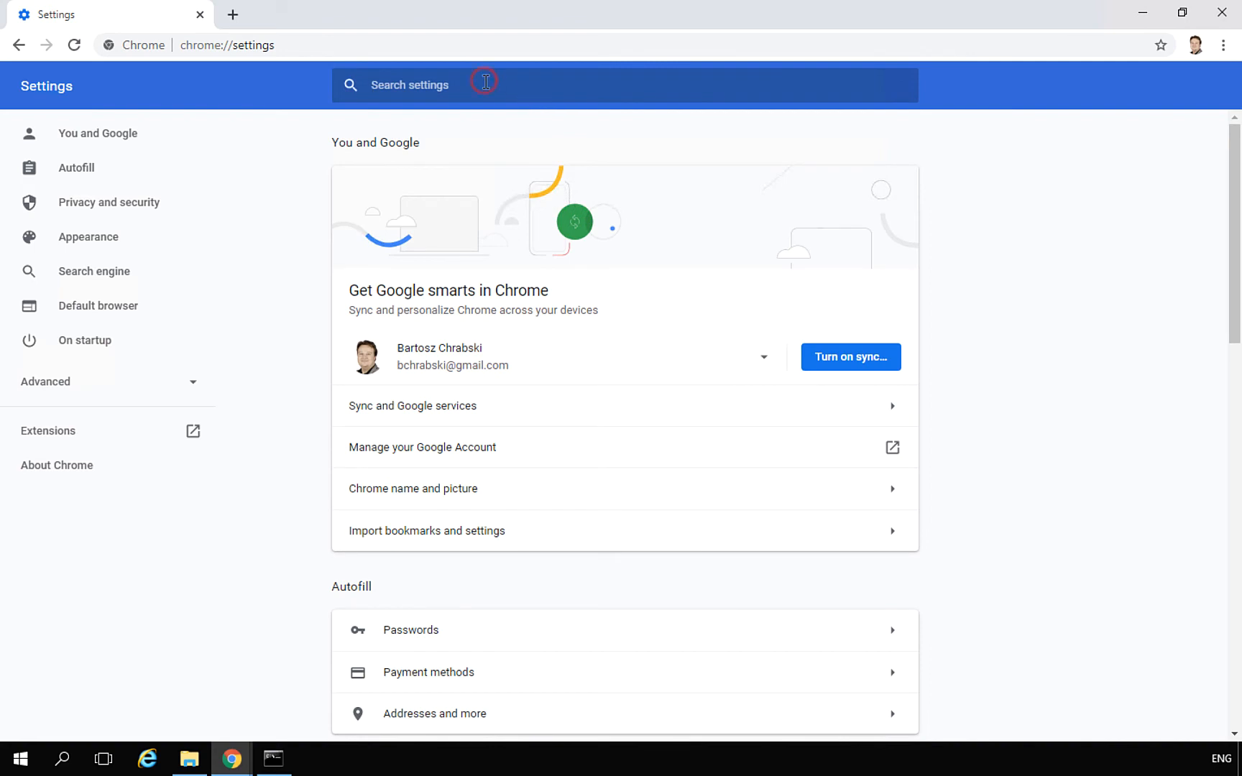
type("pop")
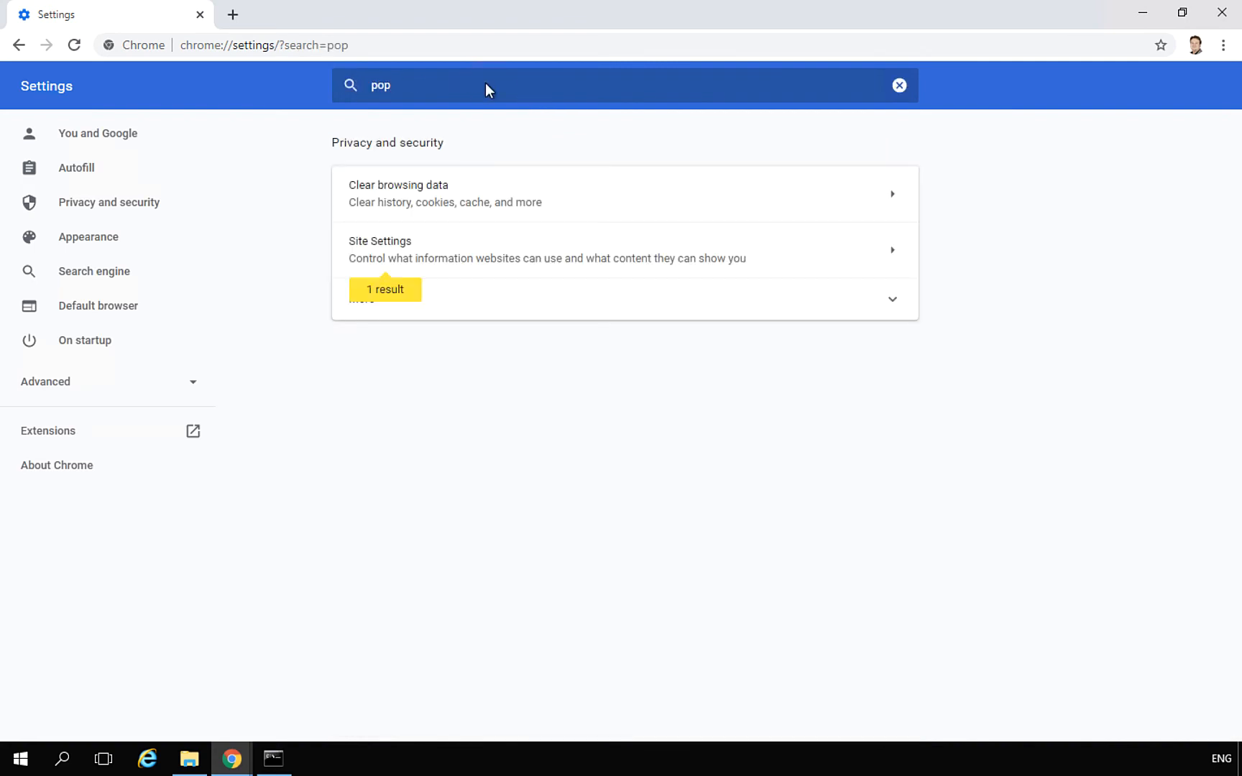
left_click(616, 255)
scroll(616, 255, "down", 1)
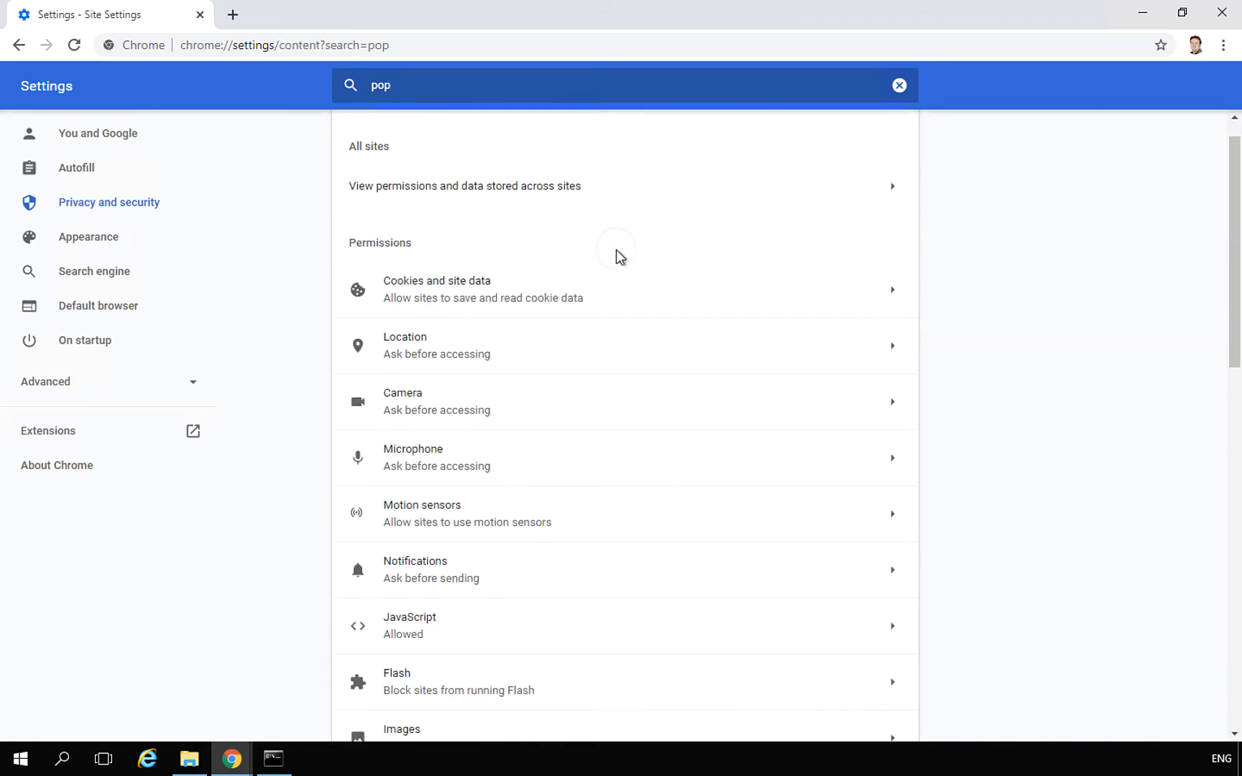
scroll(616, 249, "down", 1)
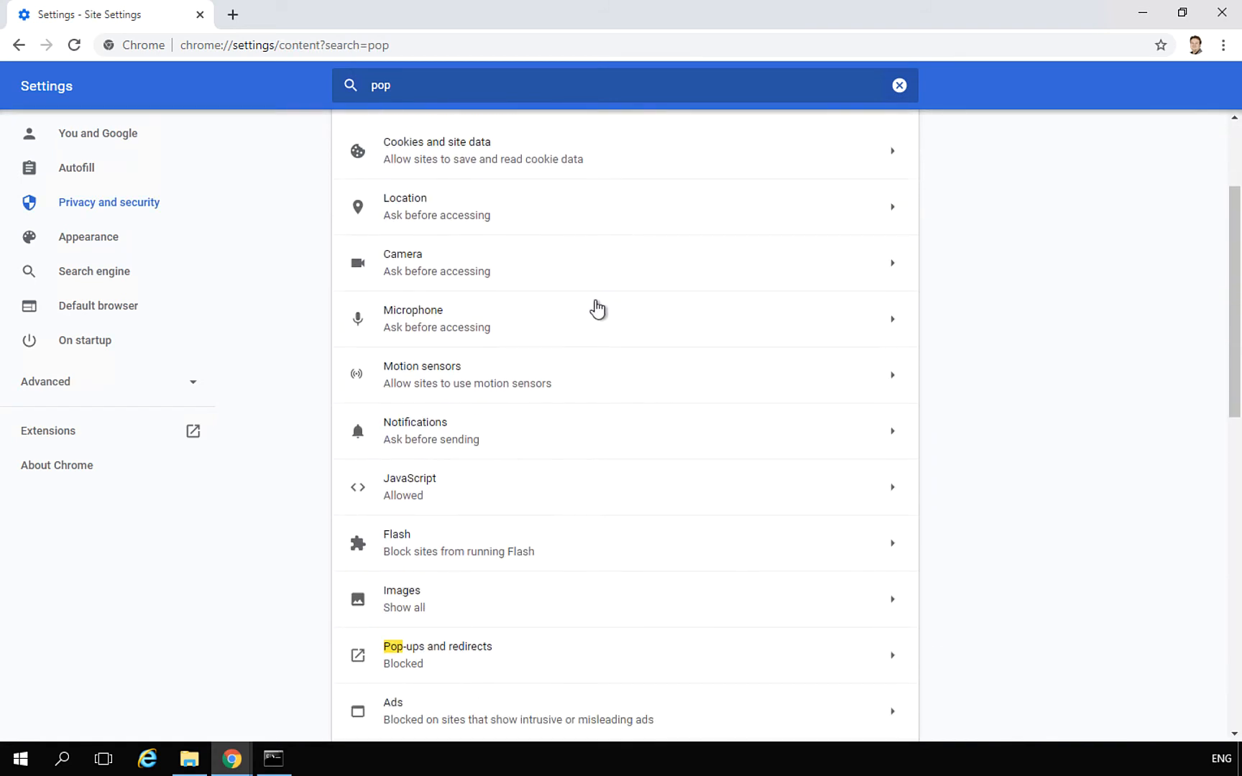
left_click(446, 651)
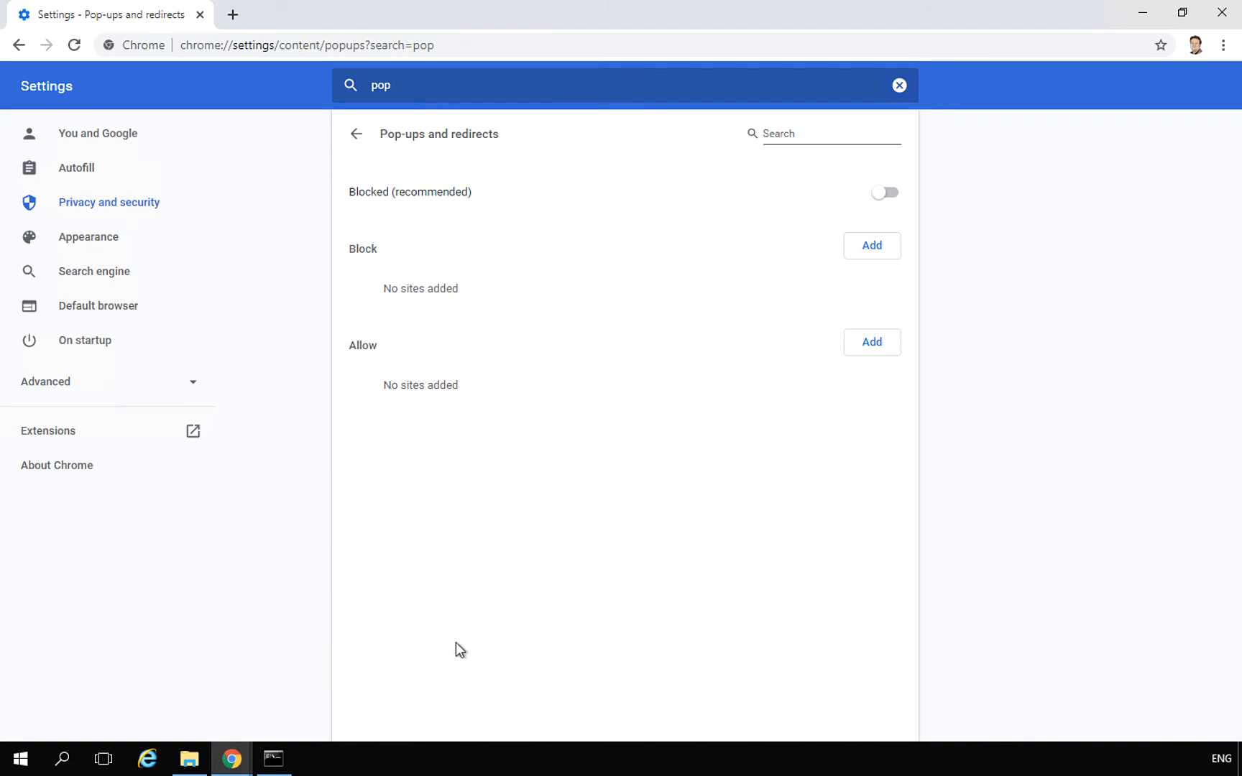
left_click(883, 194)
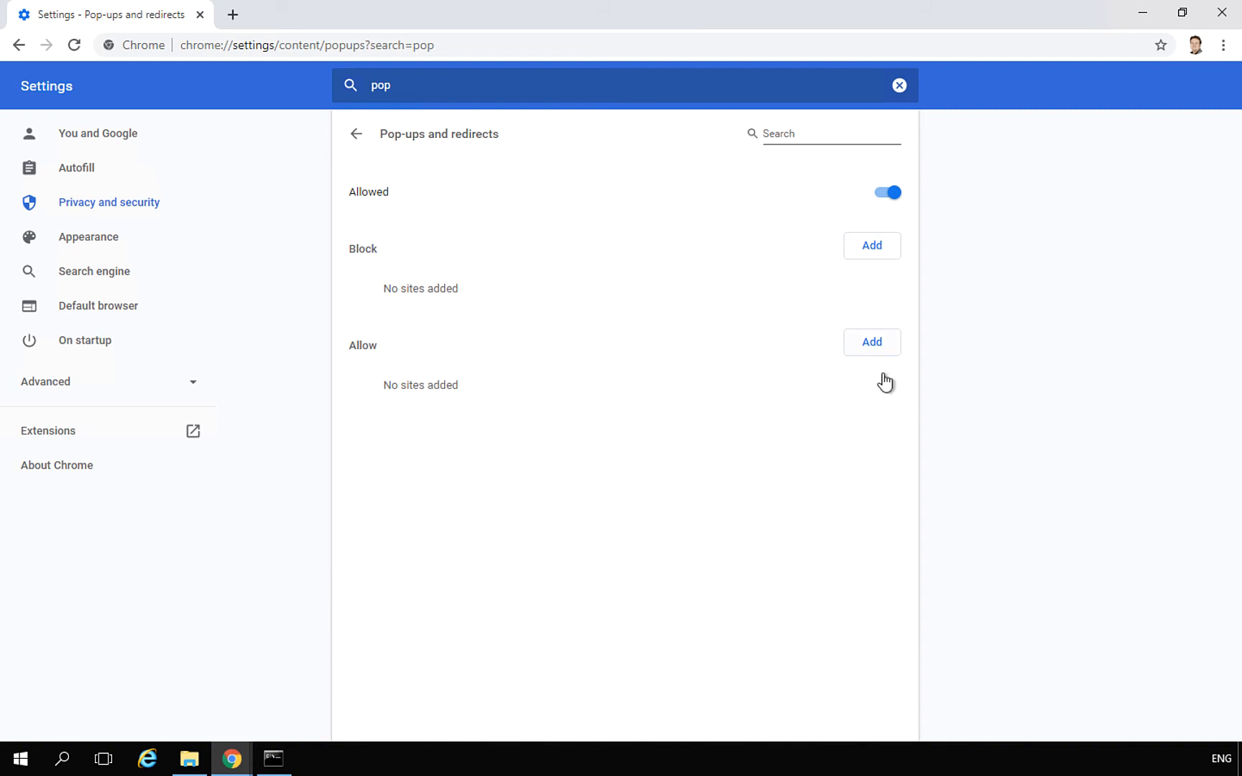
left_click(354, 136)
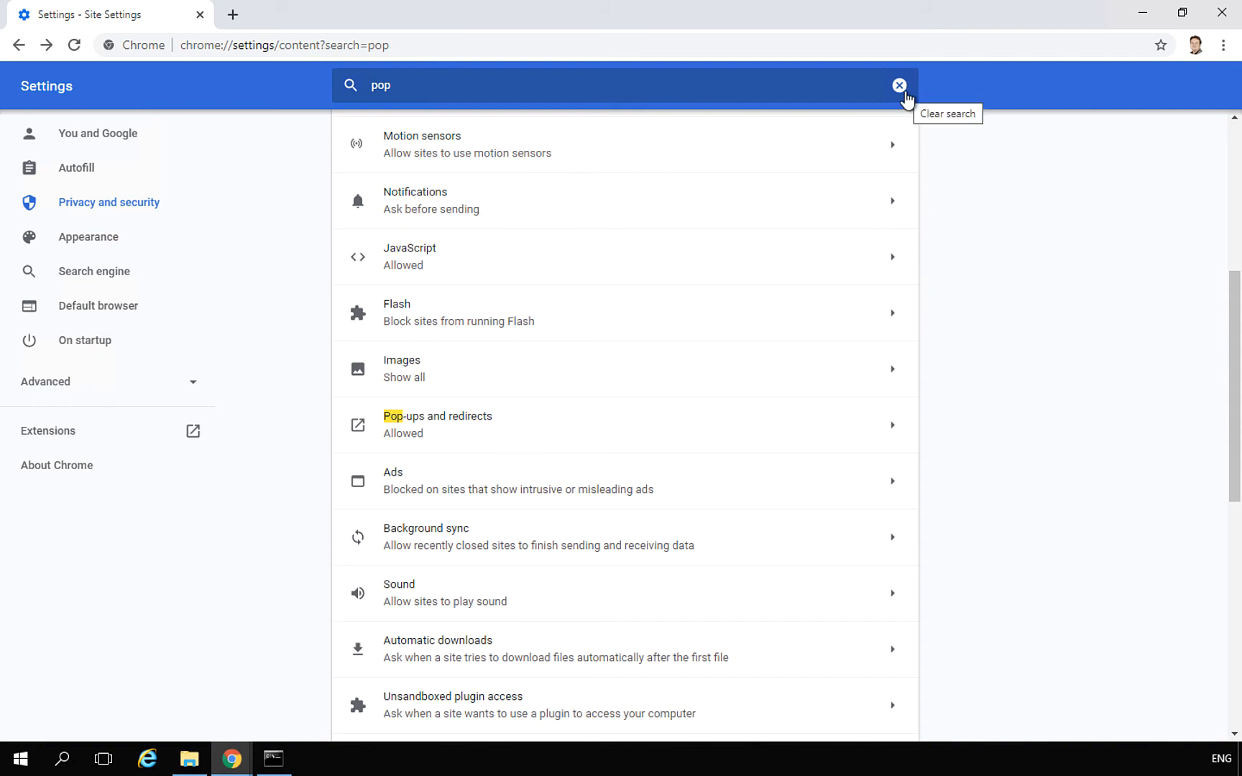
left_click(589, 44)
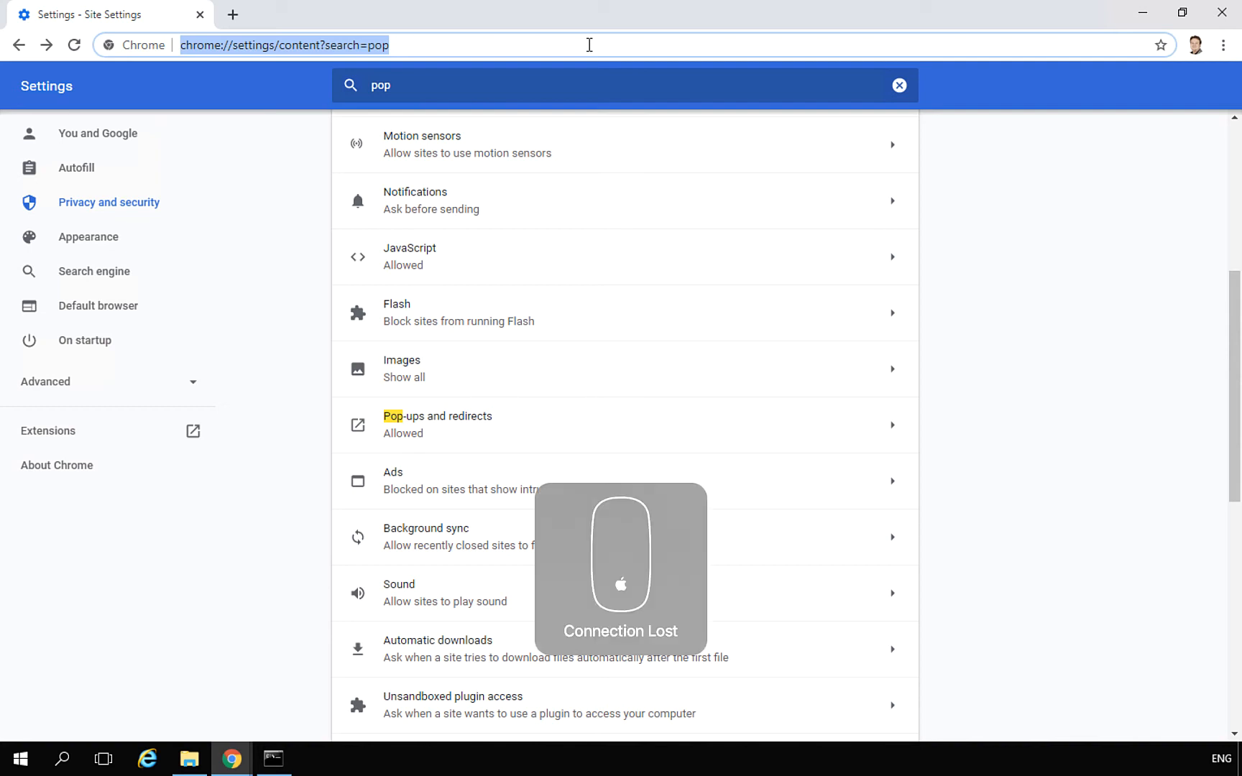
type("httpL")
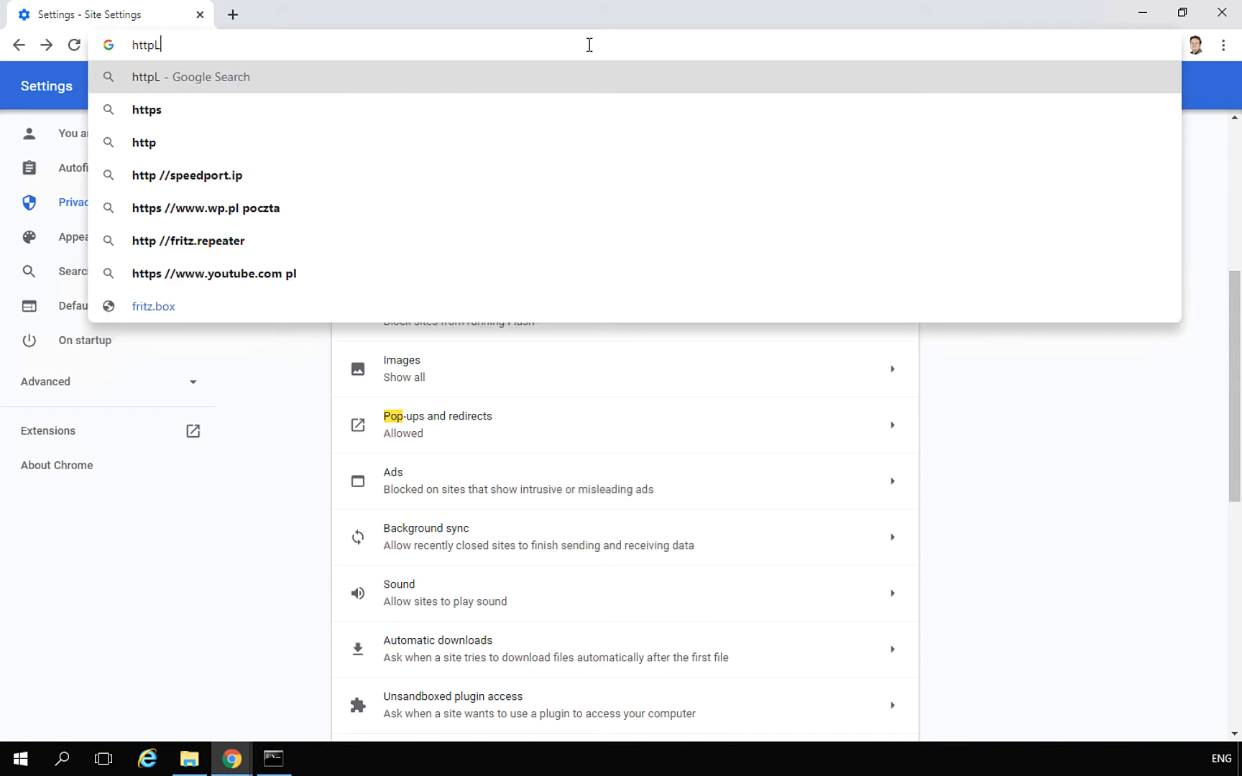
key("BackSpace")
type("s")
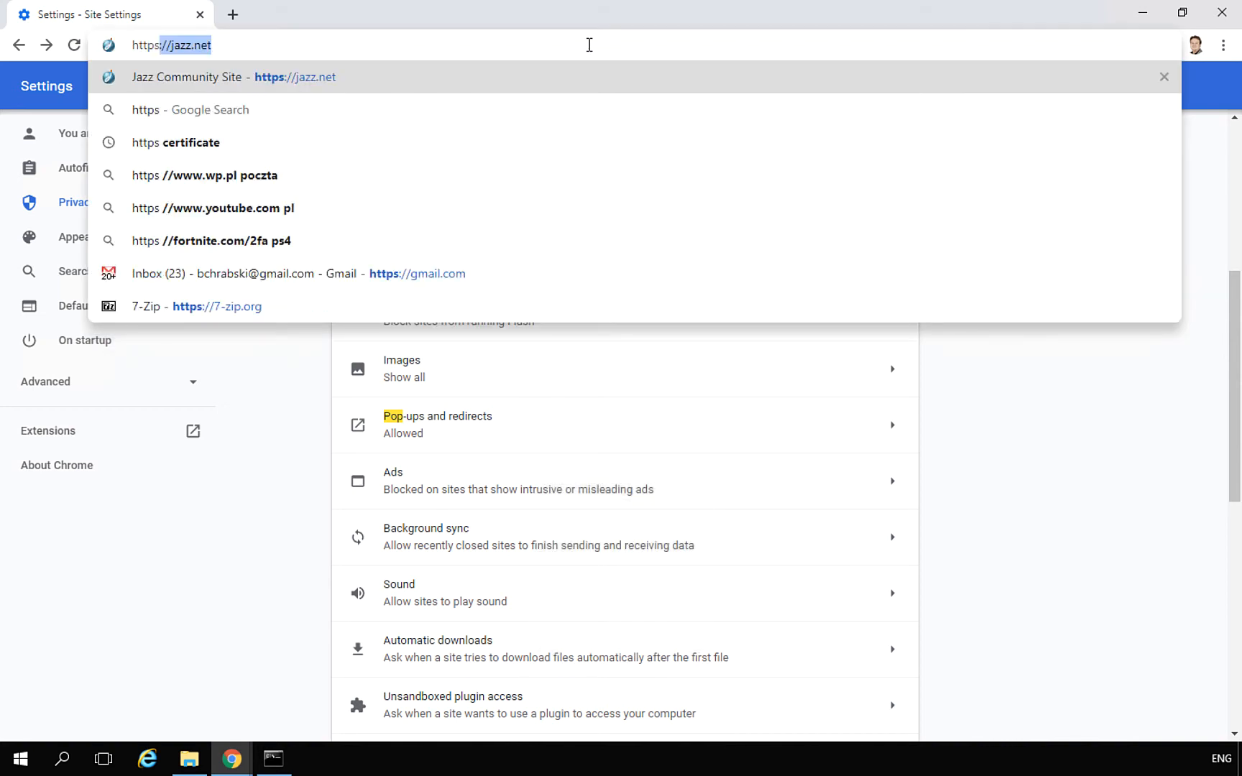
type("L")
key("BackSpace")
type("://lcaohl")
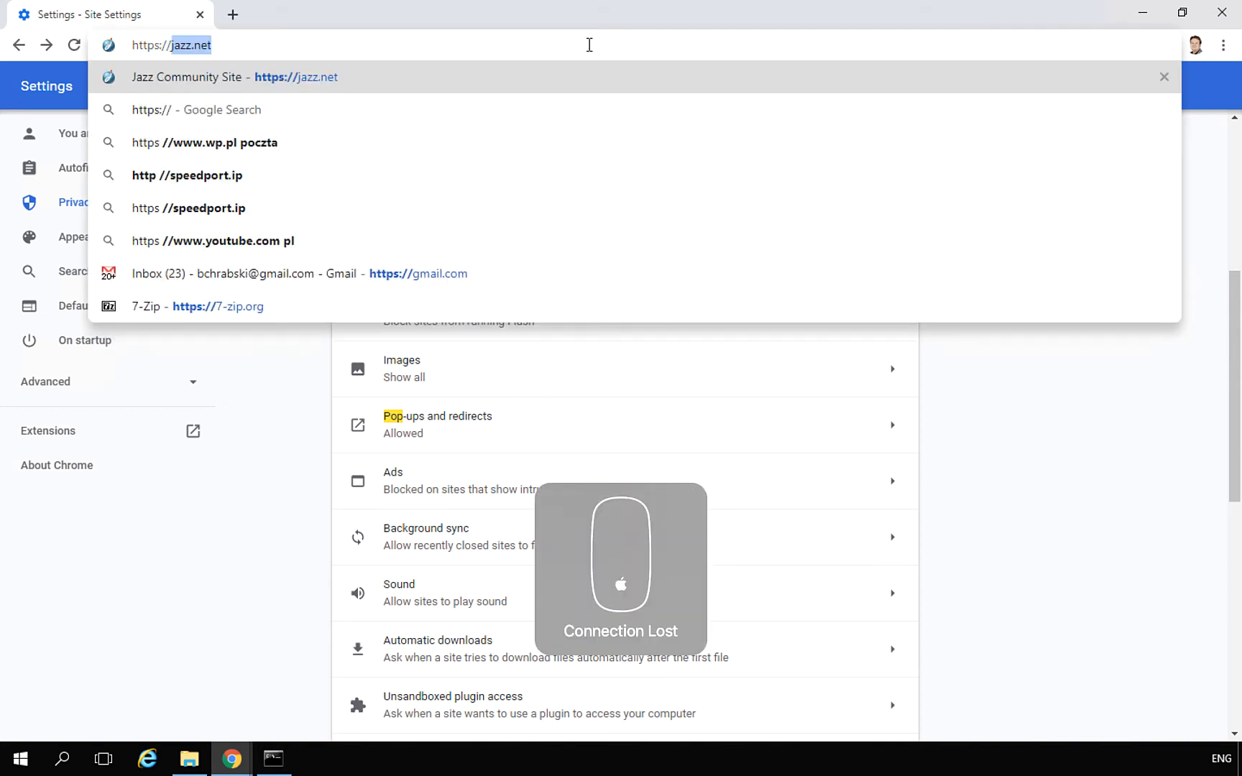
key("BackSpace")
key("BackSpace")
key("BackSpace")
key("BackSpace")
key("BackSpace")
key("BackSpace")
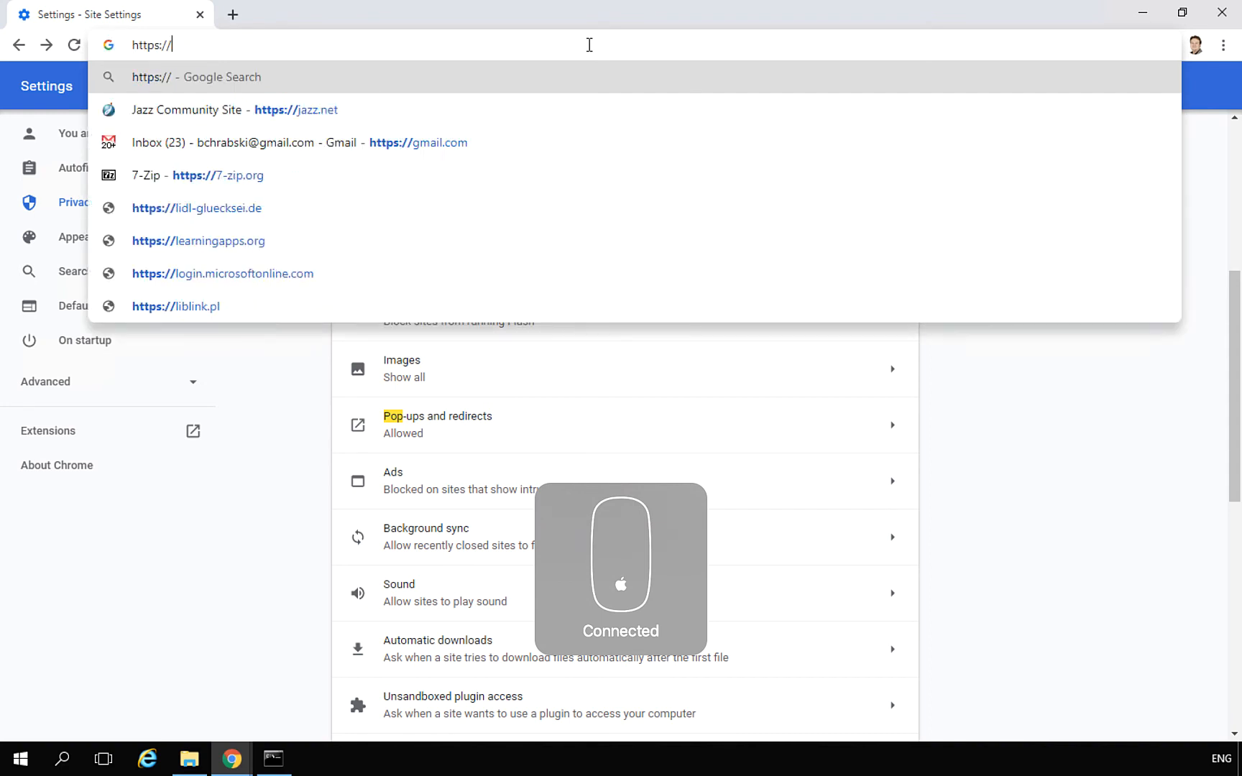
type("localhost/jts")
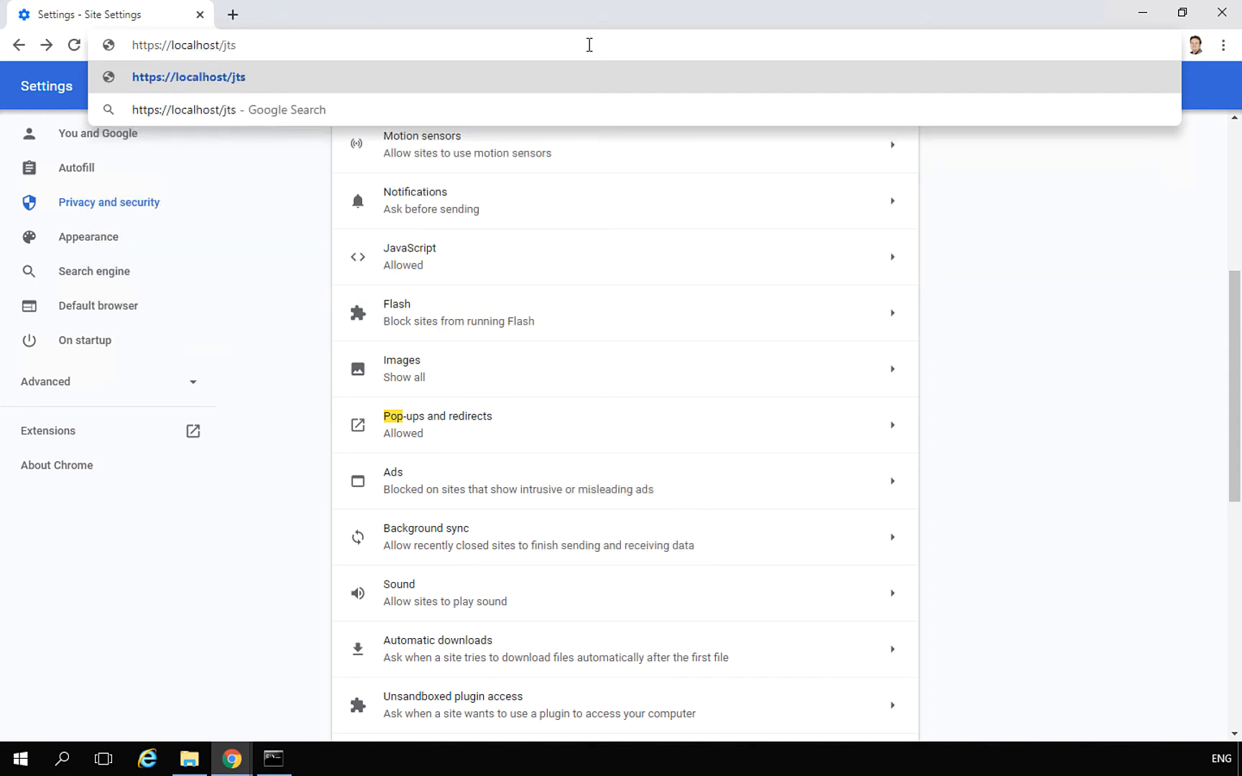
key("Return")
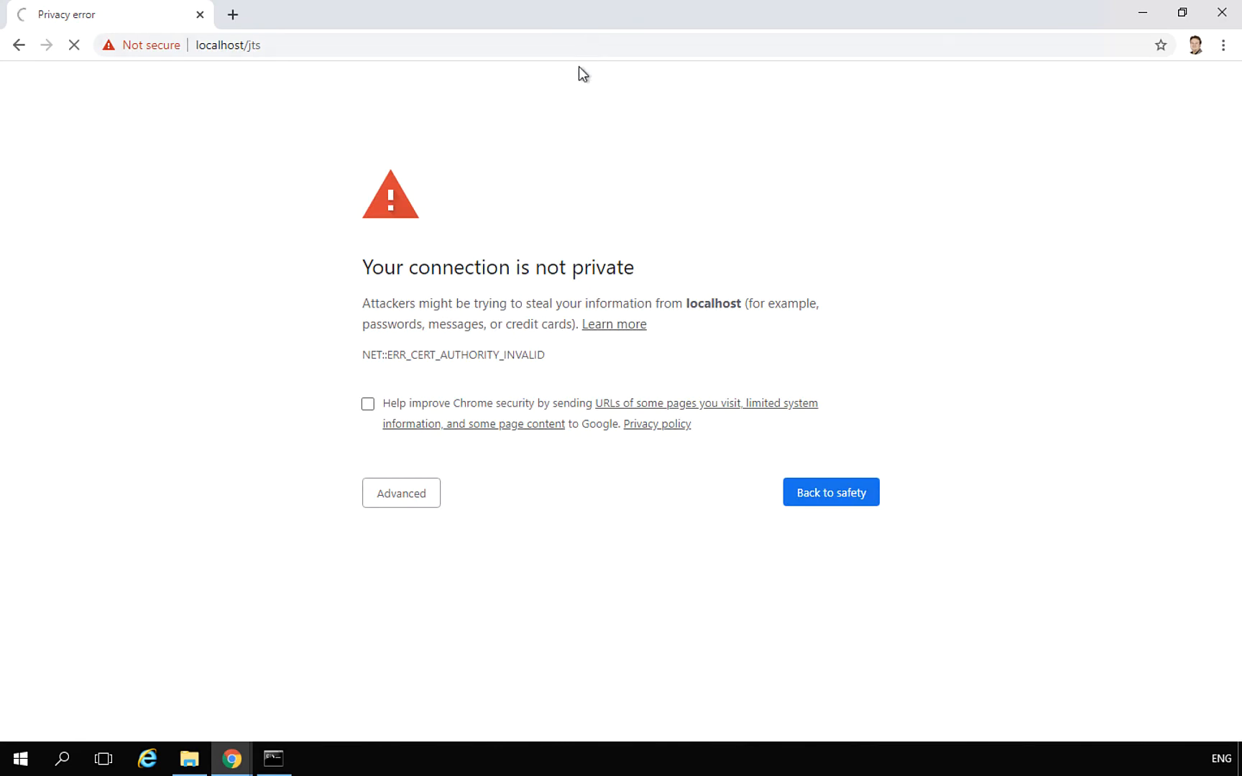
left_click(411, 493)
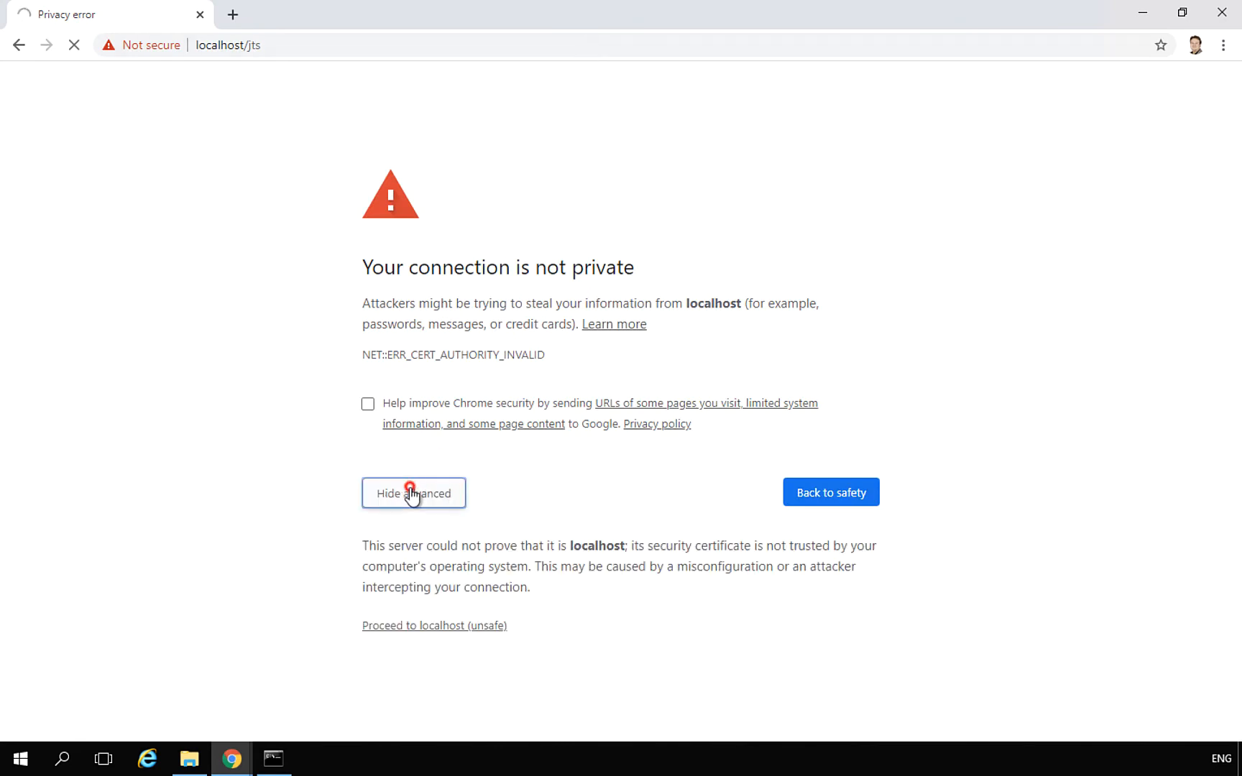
left_click(466, 626)
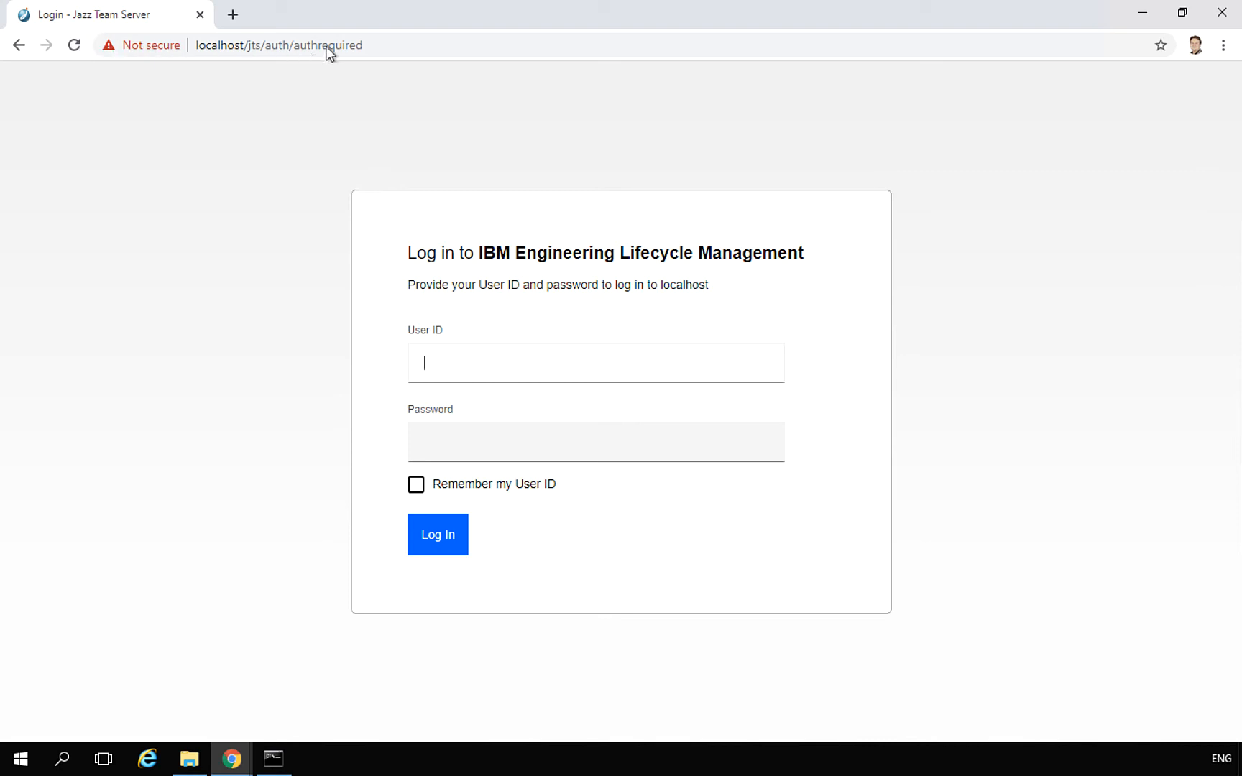
left_click(368, 47)
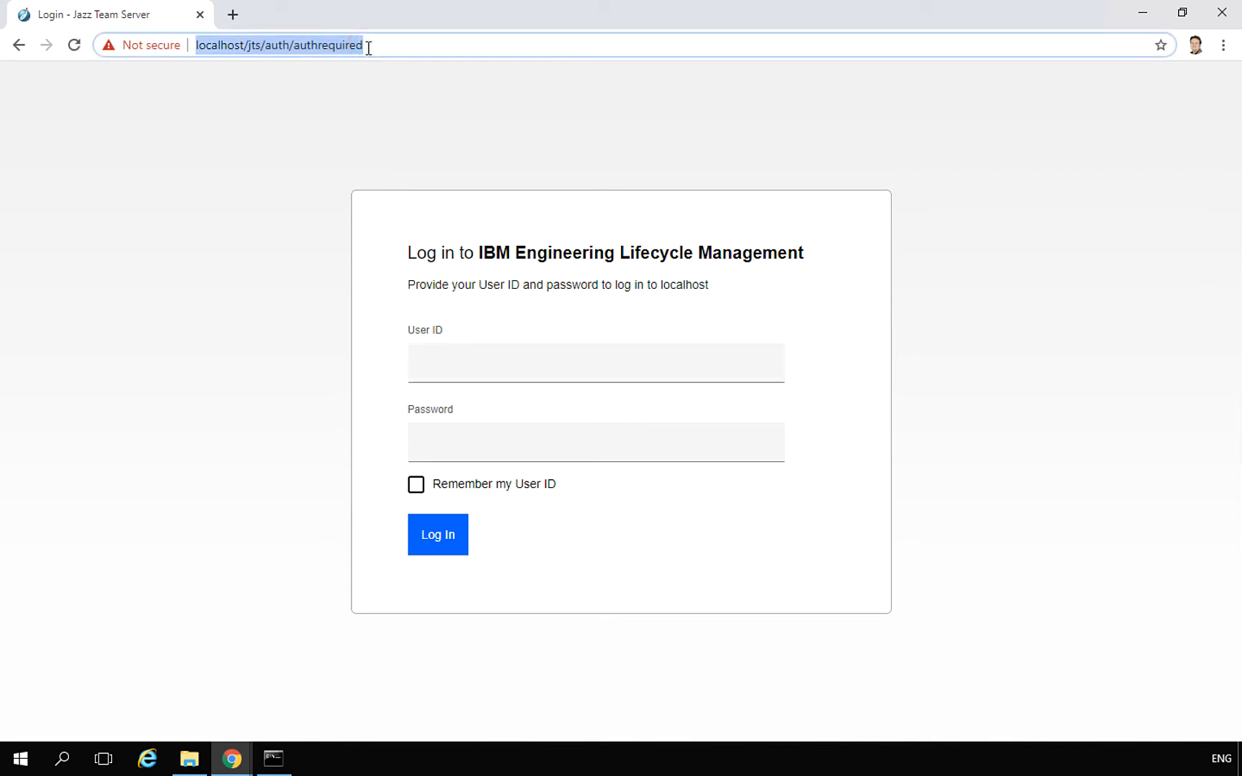
type("https:")
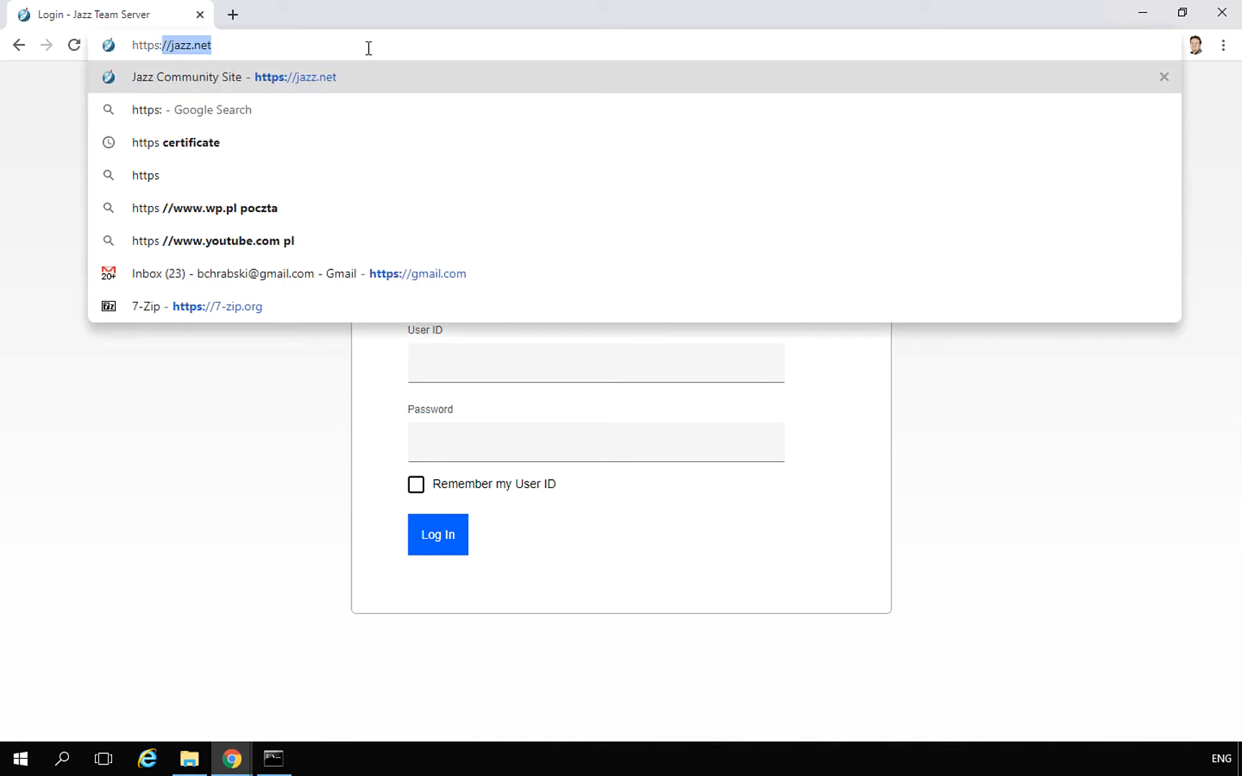
type("//cloud.")
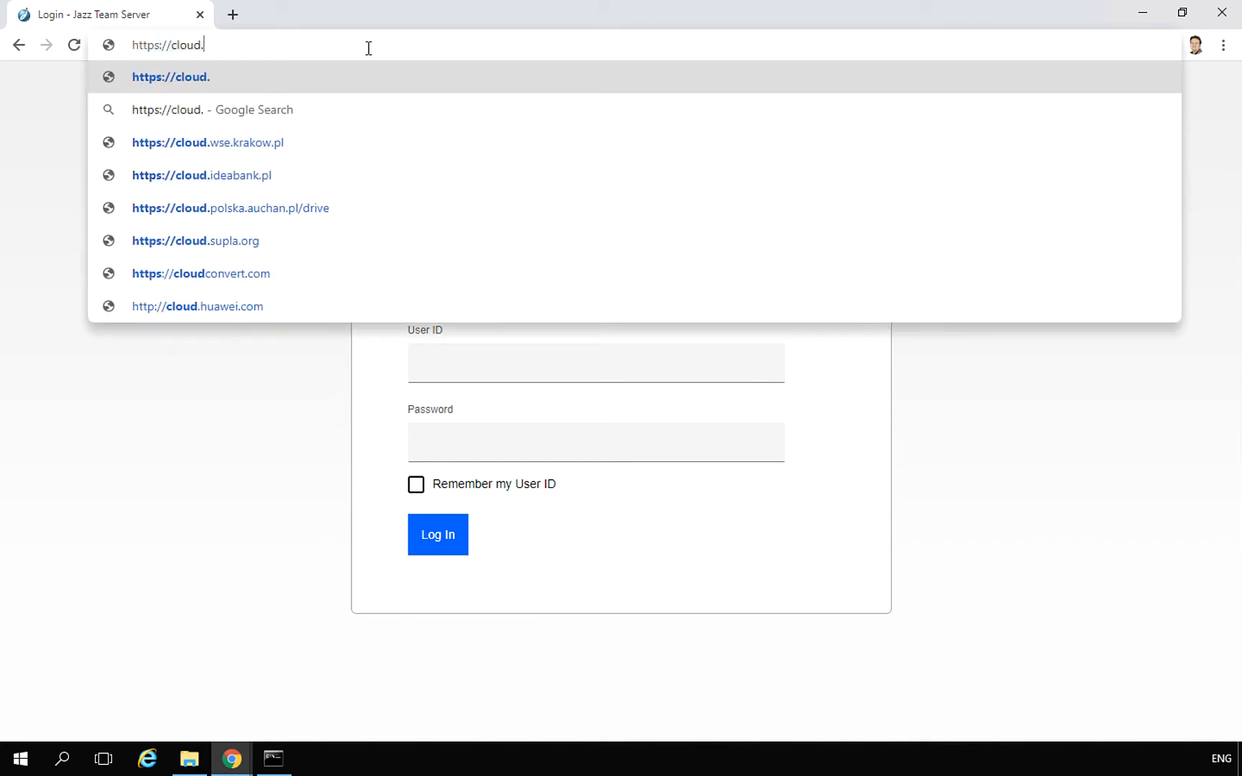
type("d")
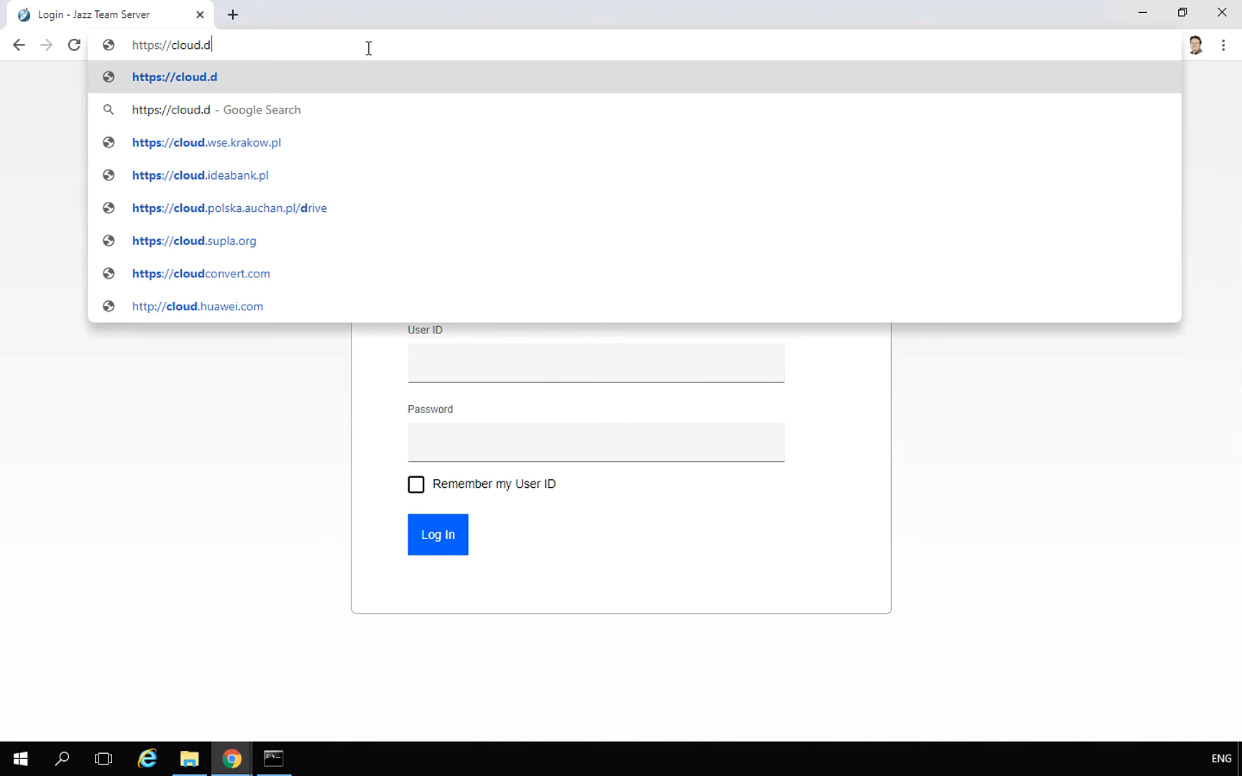
type("oorsnext")
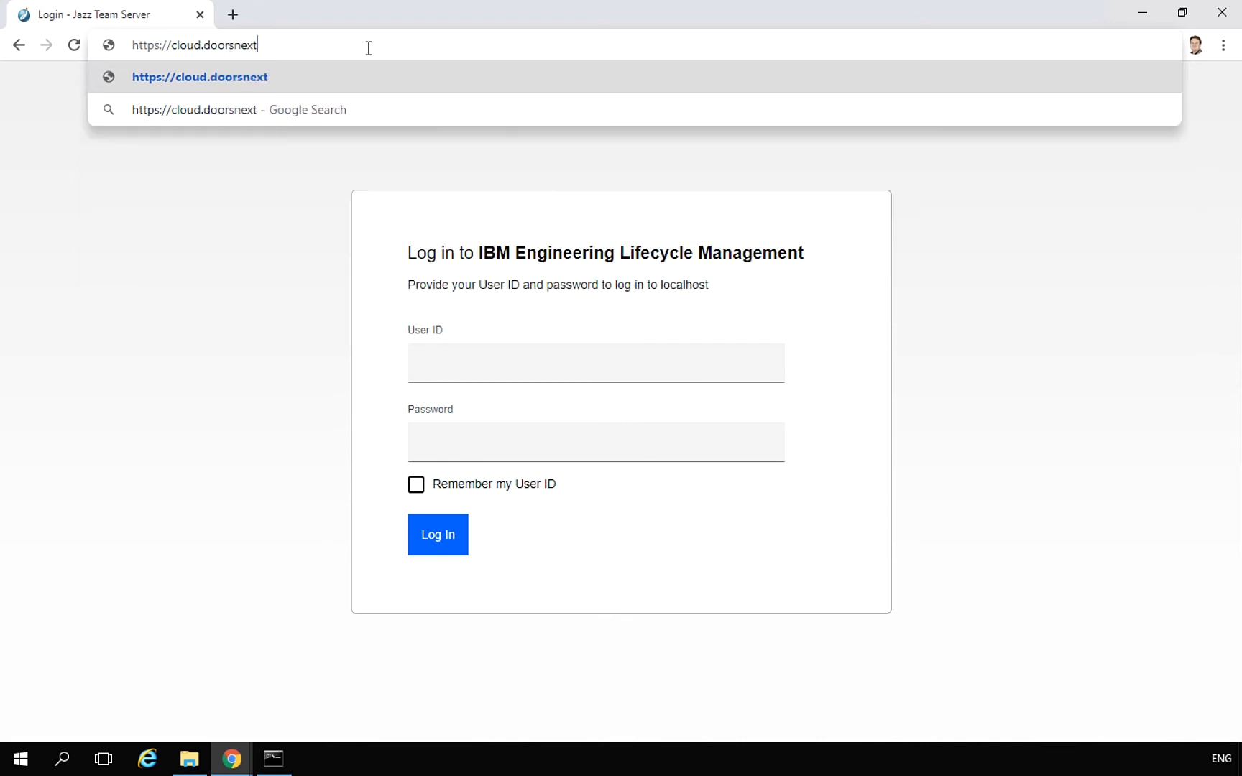
type(".com")
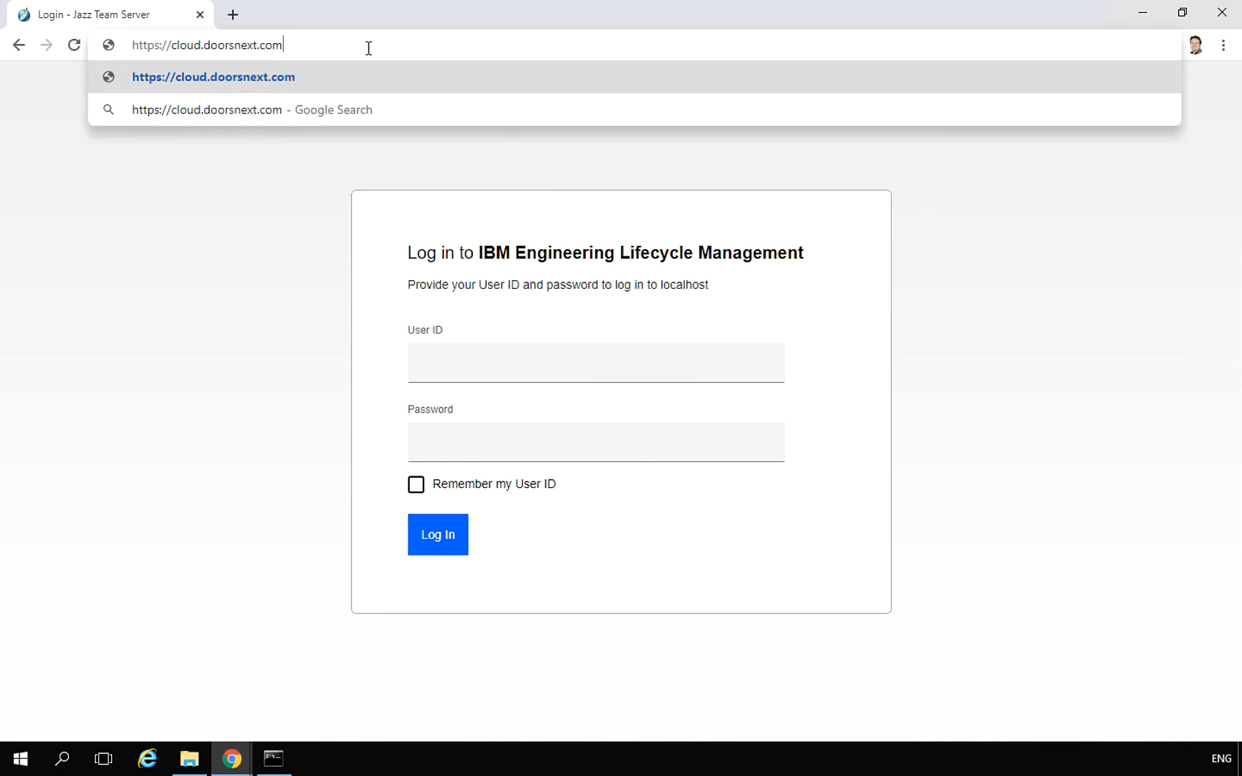
type("/jts")
key("Return")
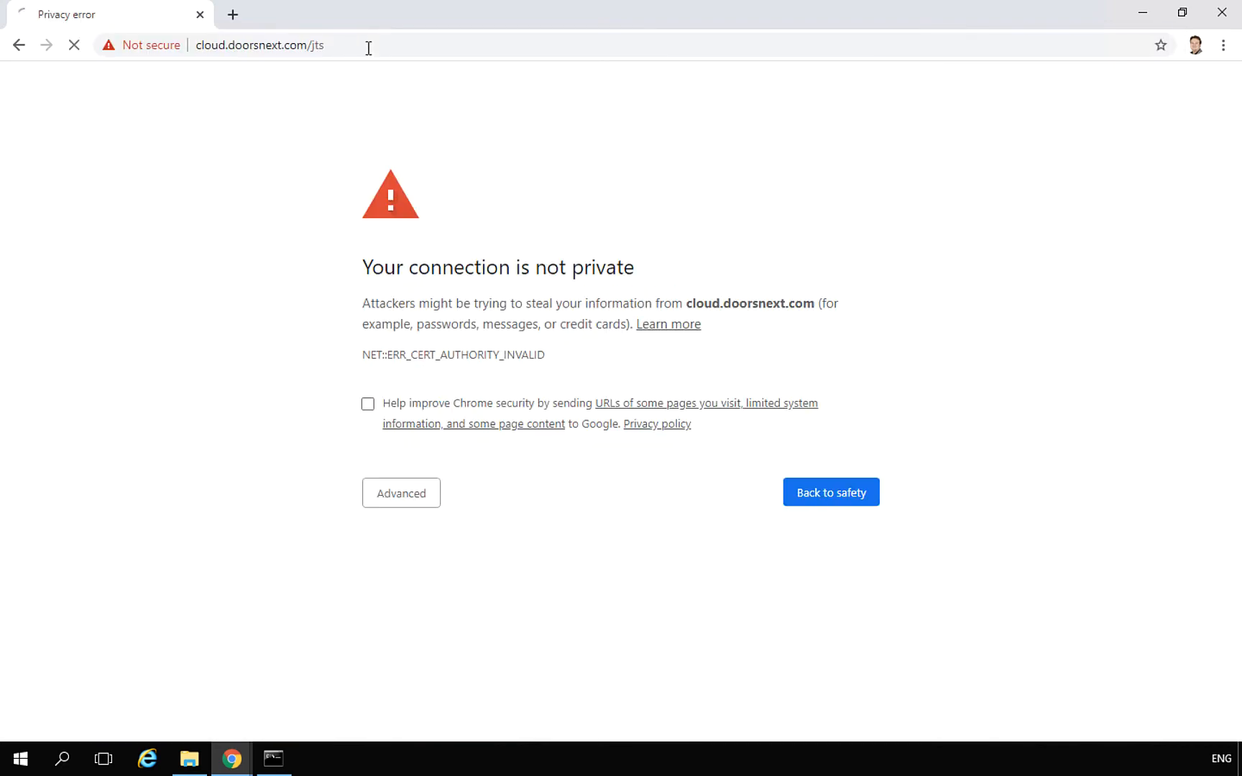
left_click(396, 493)
left_click(437, 627)
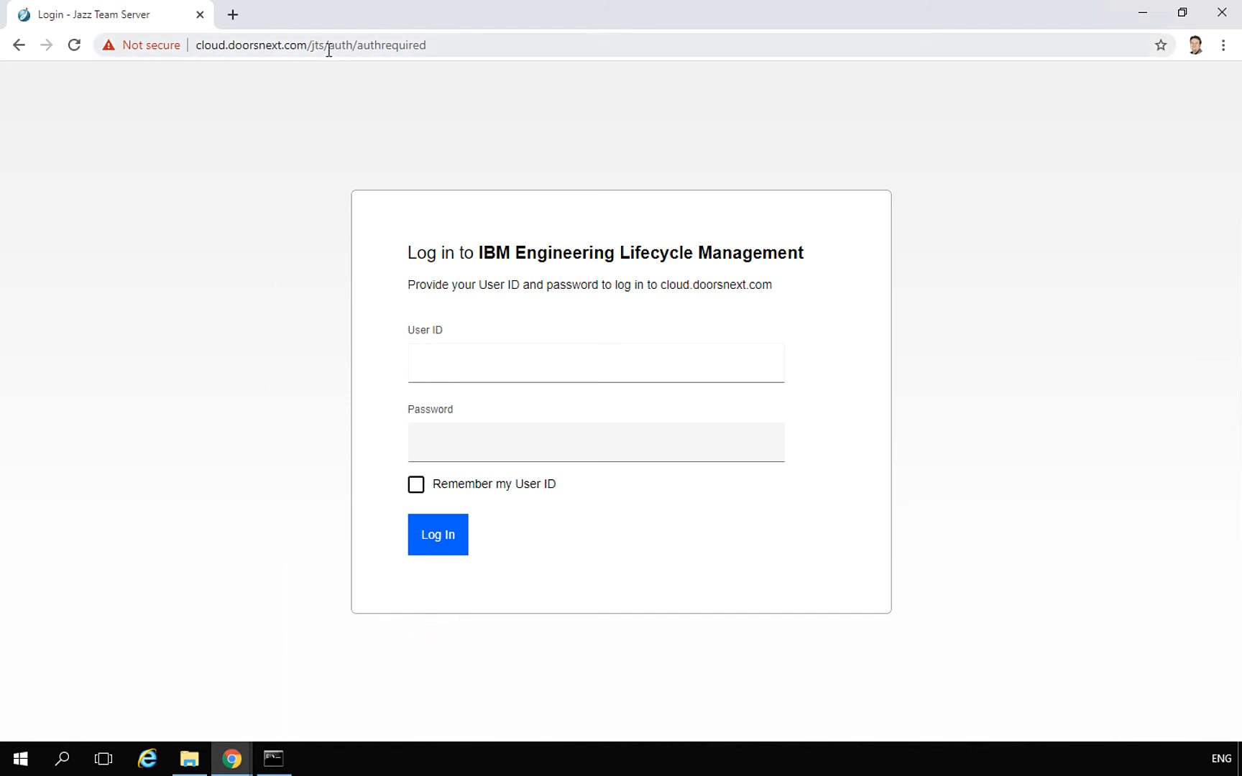
Replace the /auth/authrequired part of the address with /setup and load /jts/setup
left_click_drag(328, 49, 488, 52)
key("BackSpace")
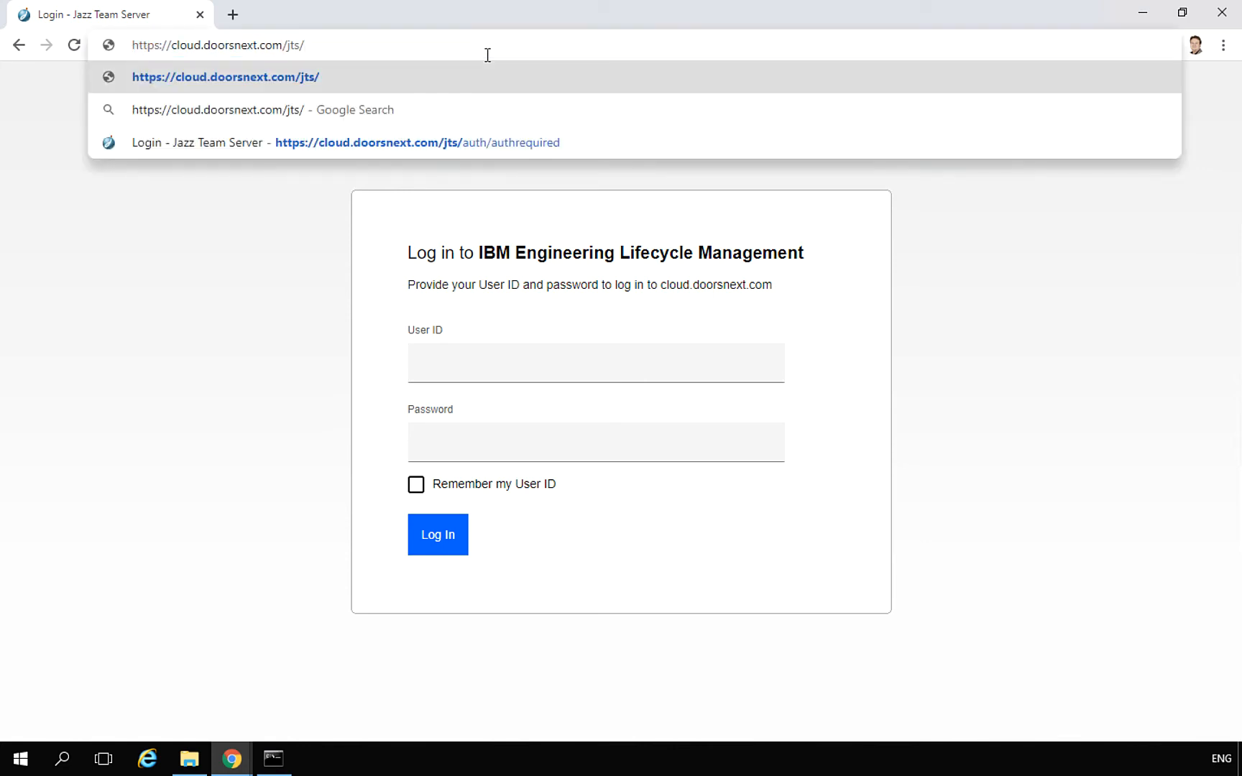
key("Return")
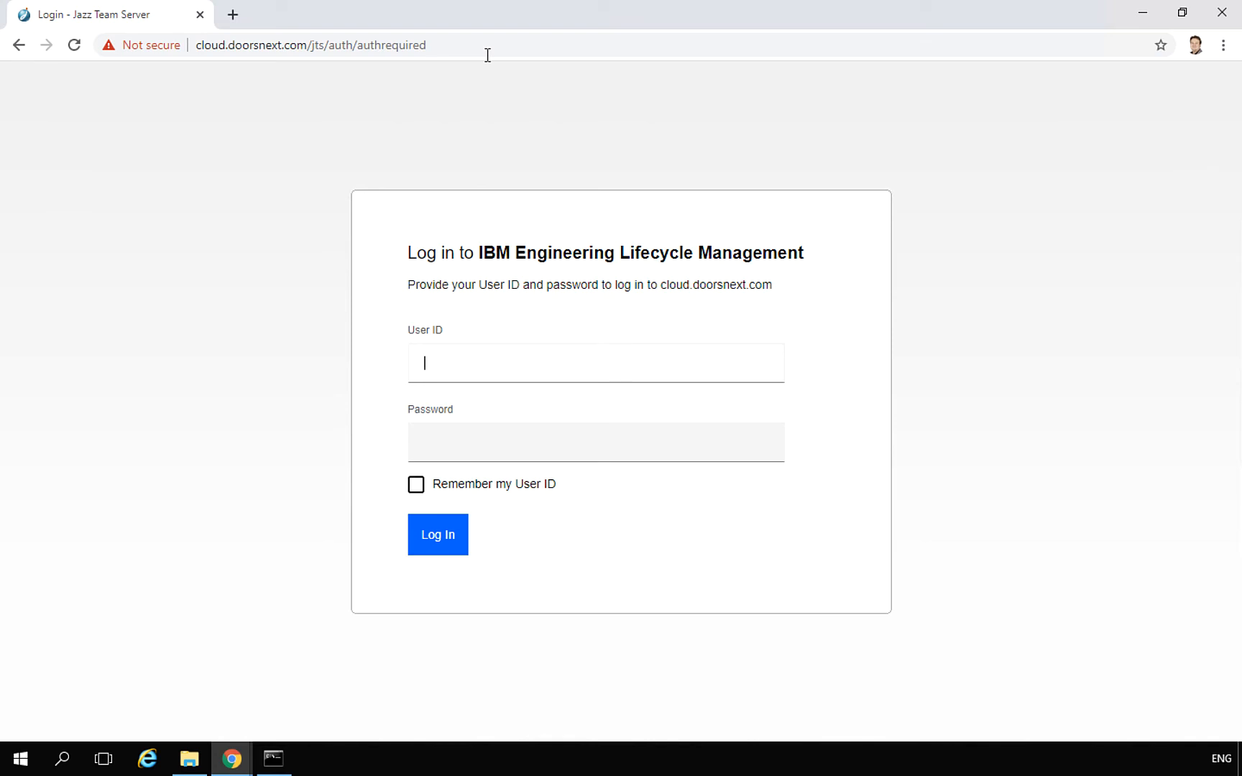
left_click_drag(328, 48, 472, 57)
type("/setup")
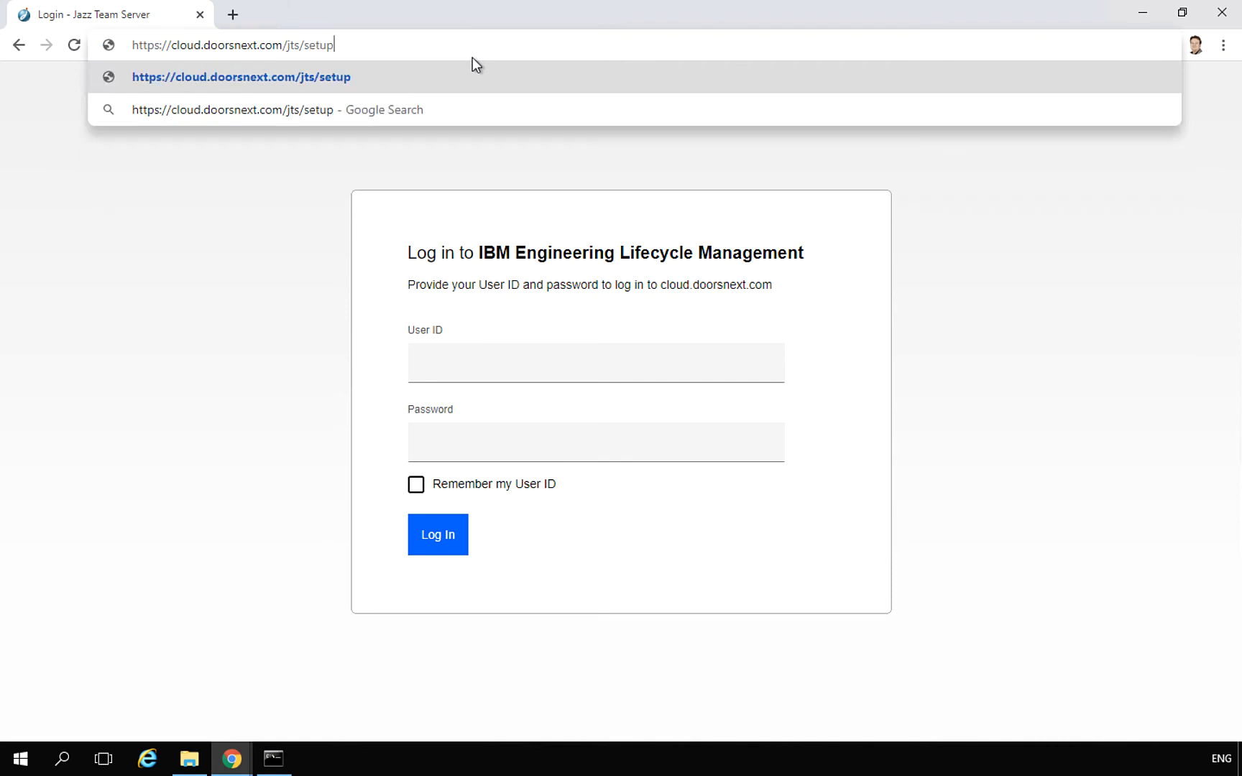
key("Return")
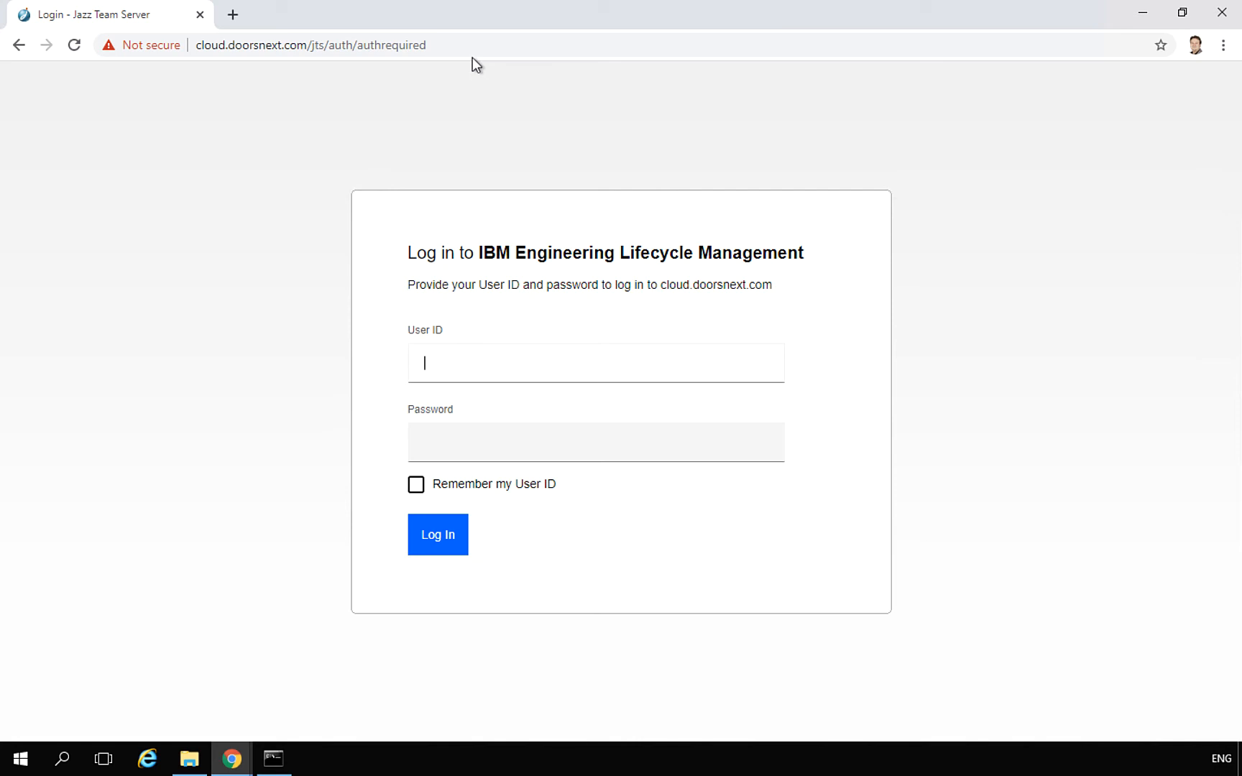
Enter ADMIN as the login User ID
type("ADMIN")
key("Tab")
Type the ADMIN password and submit the login
type("ADMIN")
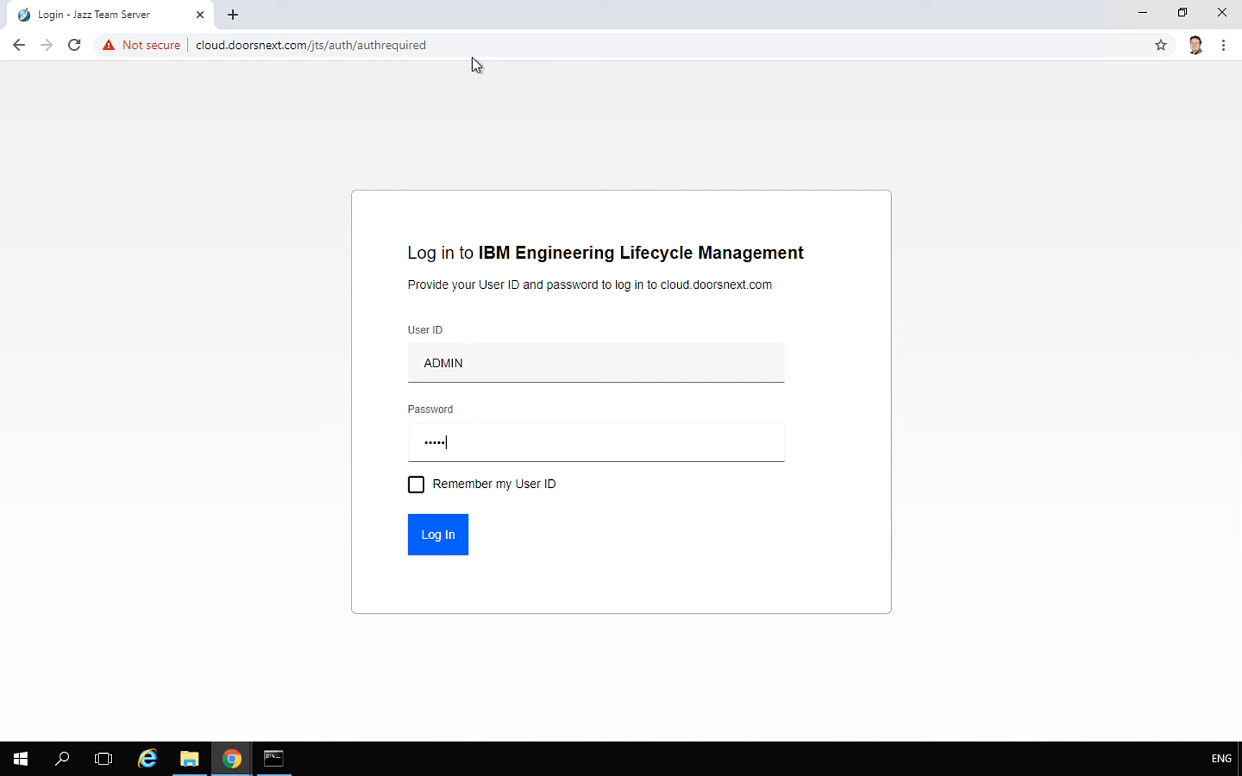
key("Return")
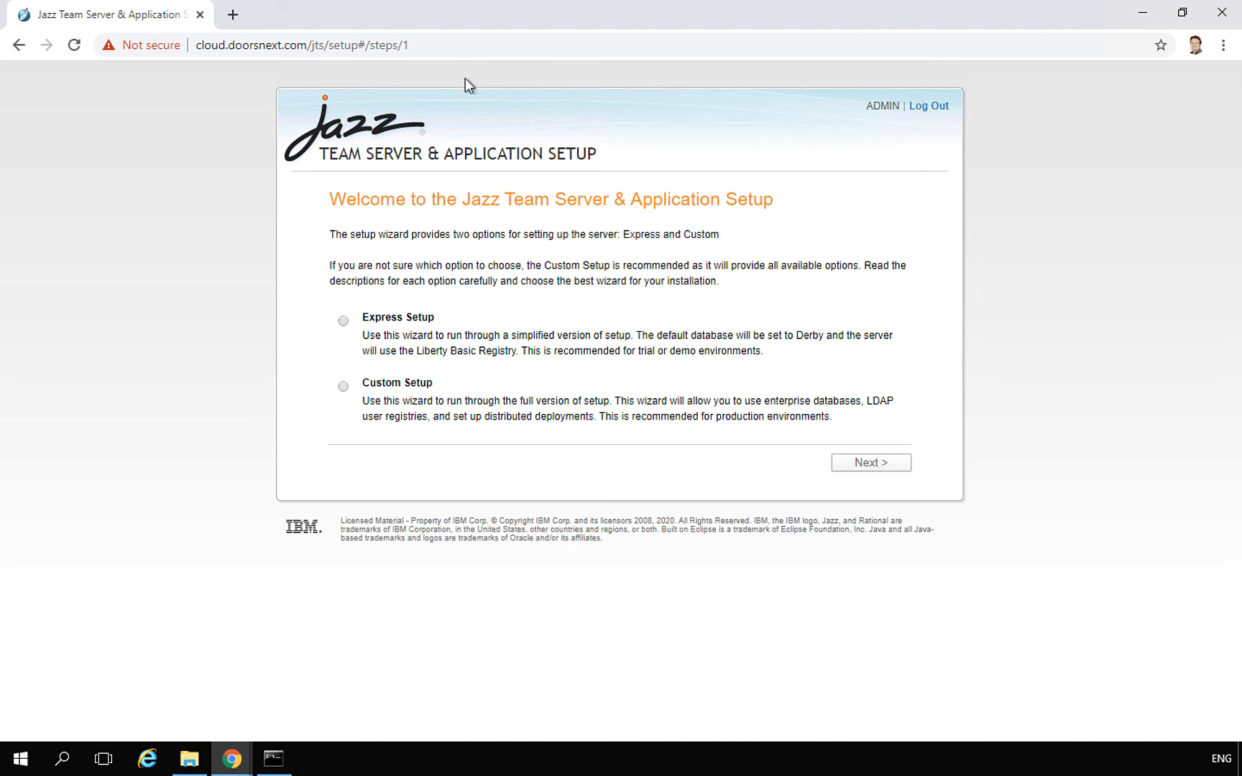
Select the Express Setup option on the welcome page
left_click(383, 318)
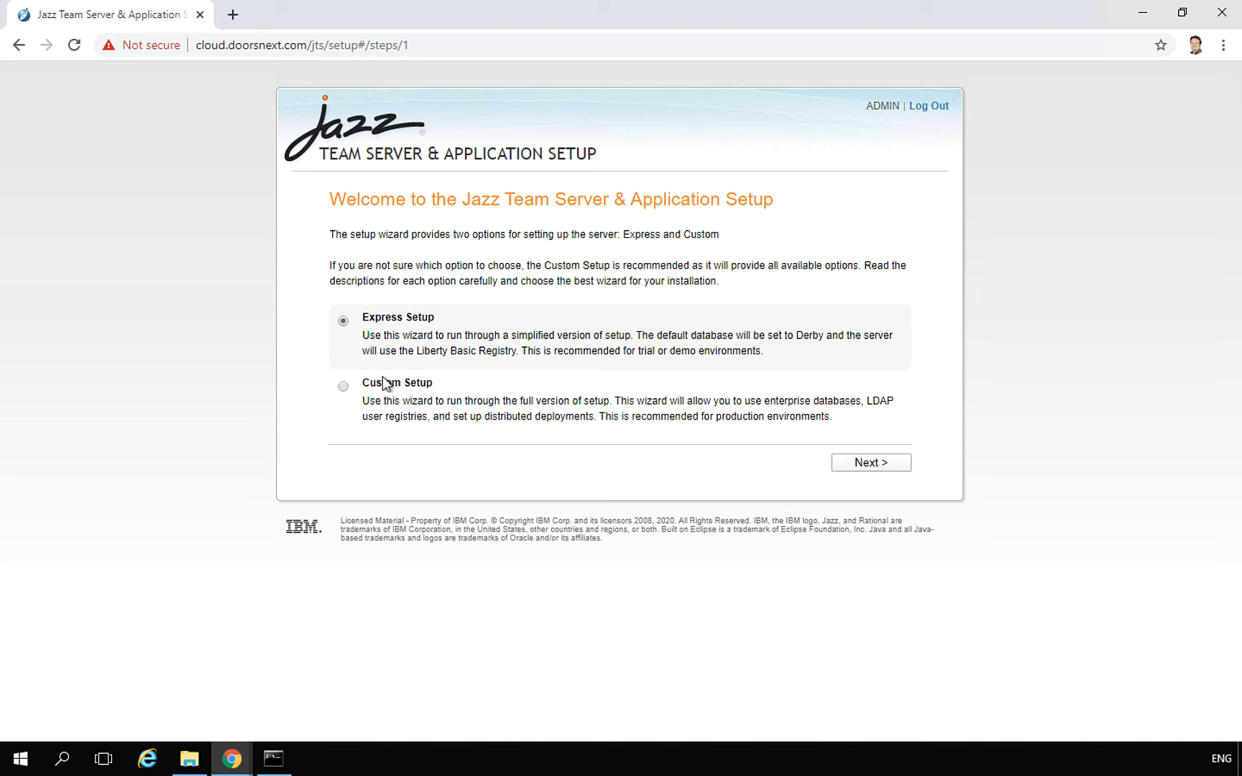
left_click(346, 320)
left_click(900, 465)
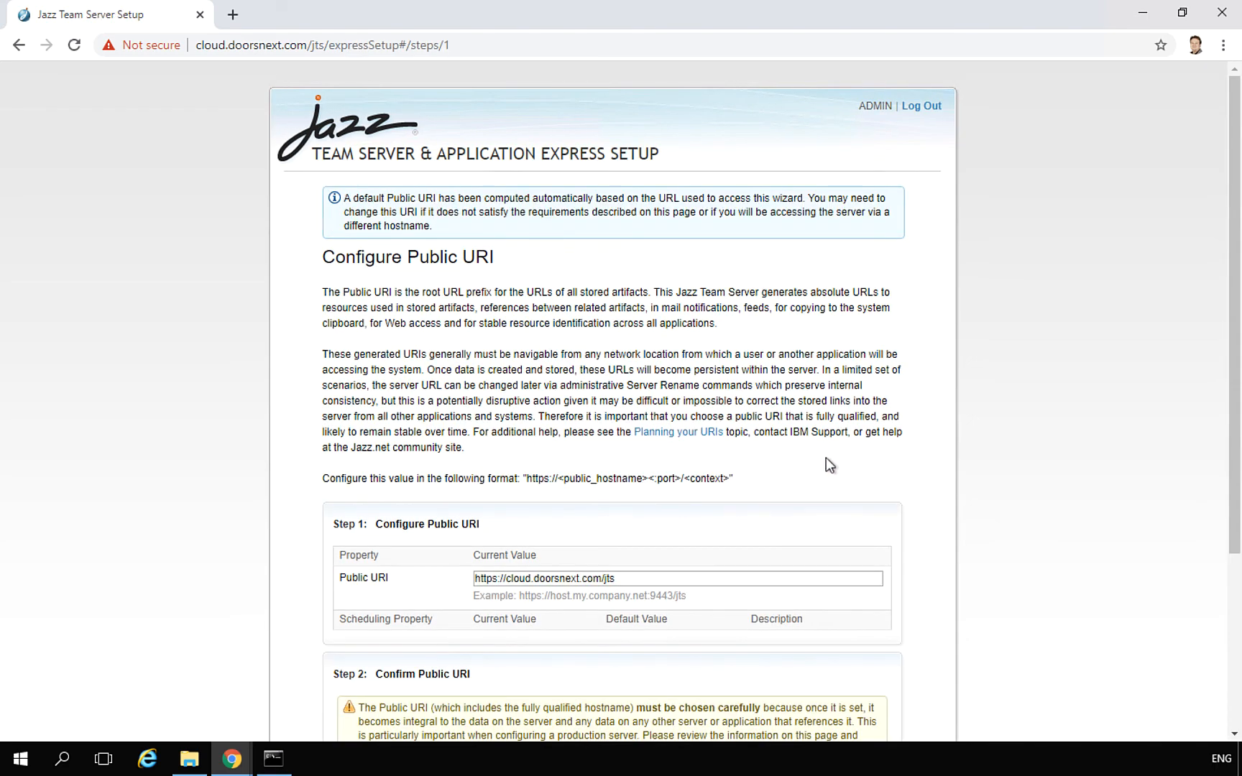
scroll(826, 459, "down", 2)
scroll(826, 458, "down", 2)
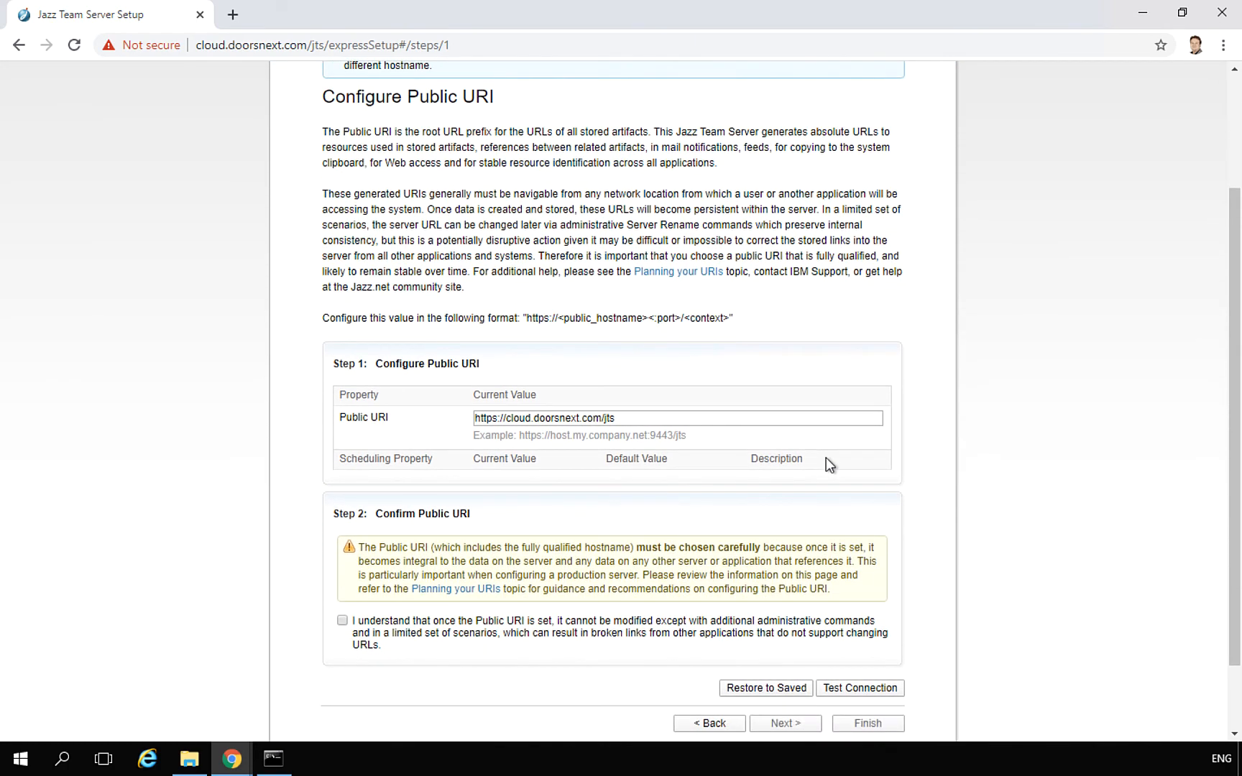
double_click(512, 419)
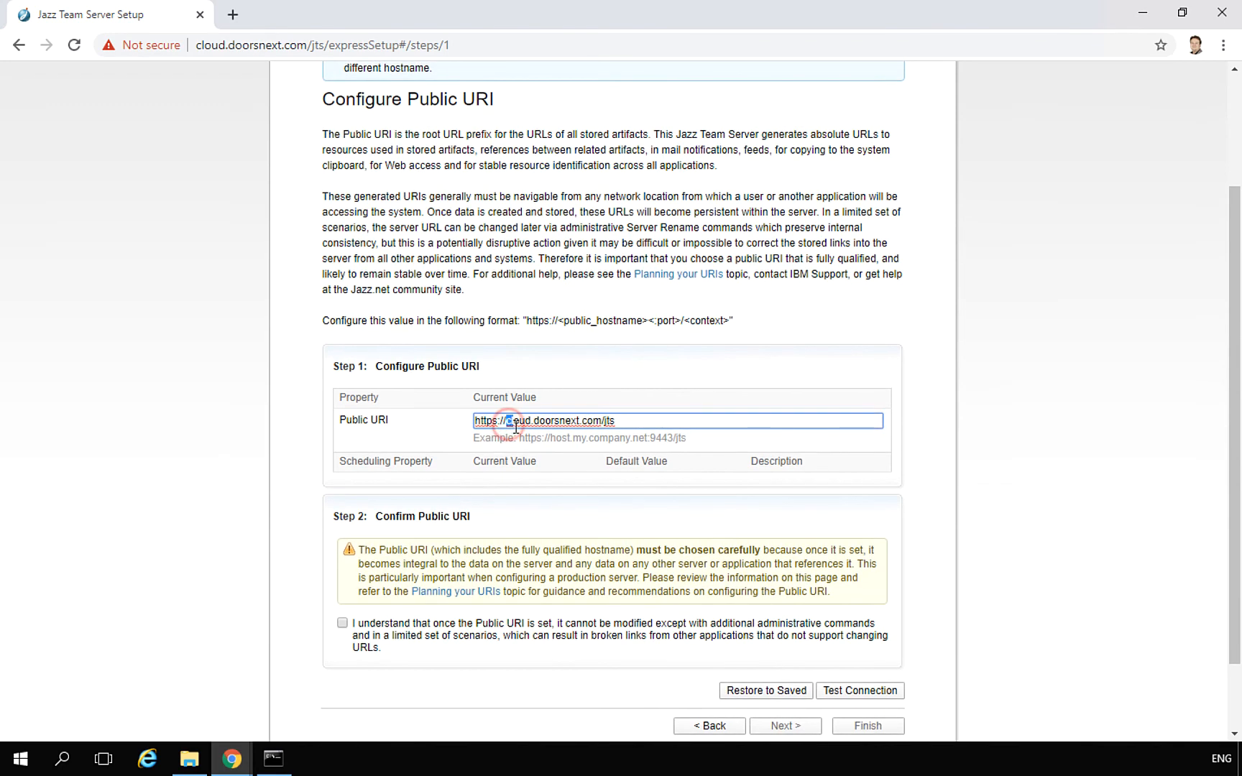
left_click_drag(573, 437, 599, 440)
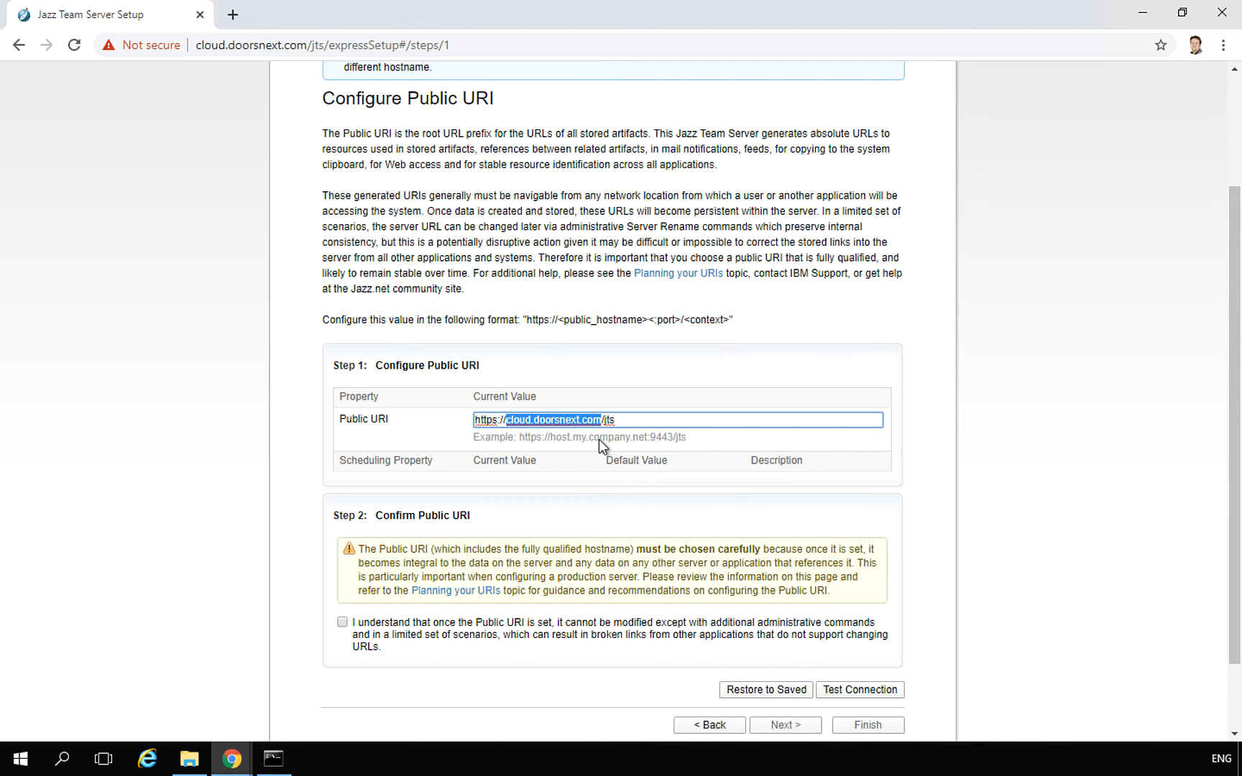
type("lo")
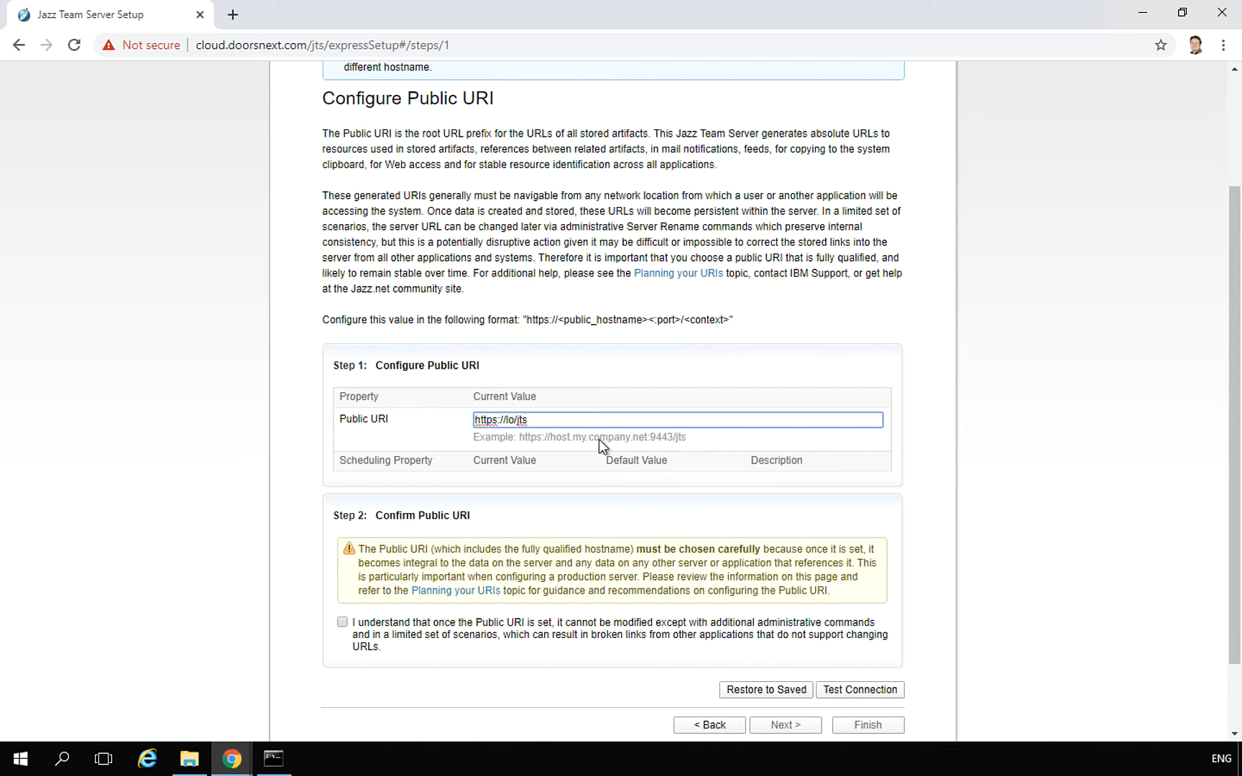
type("calhost")
double_click(531, 421)
type("cloud.doorsnext.com")
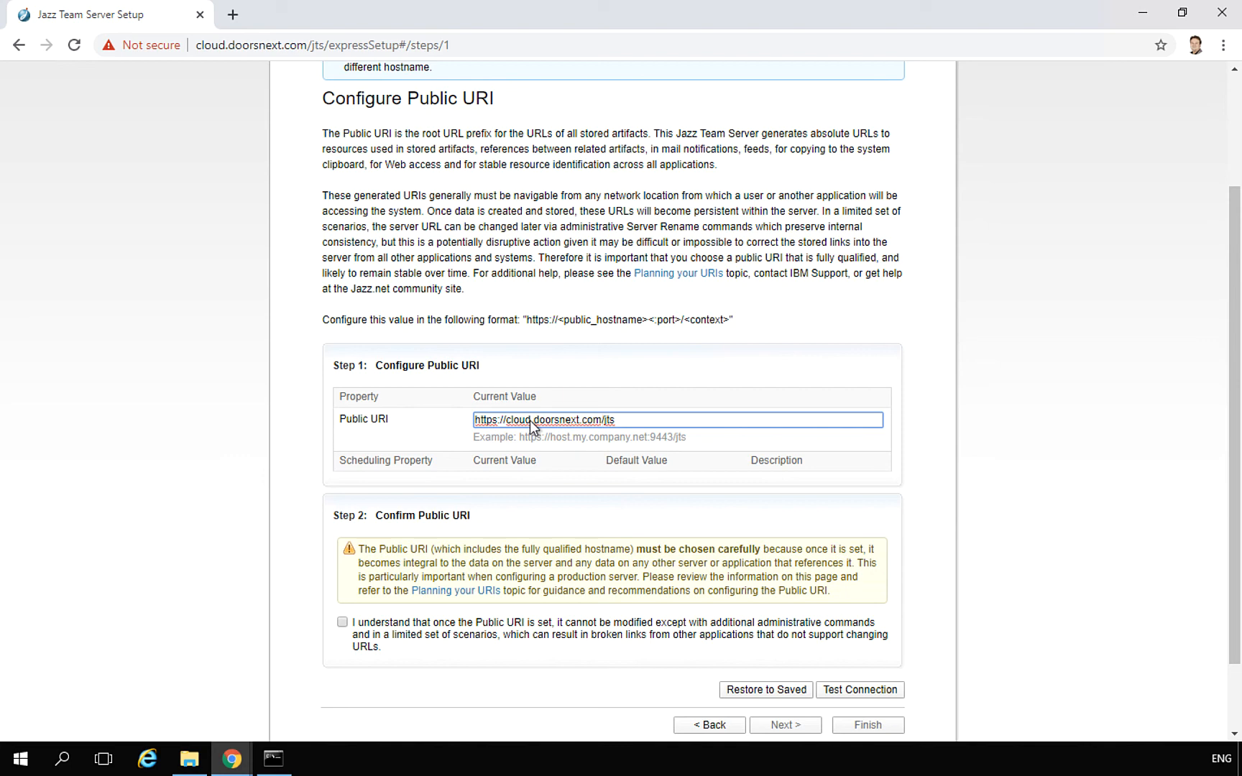
key("Tab")
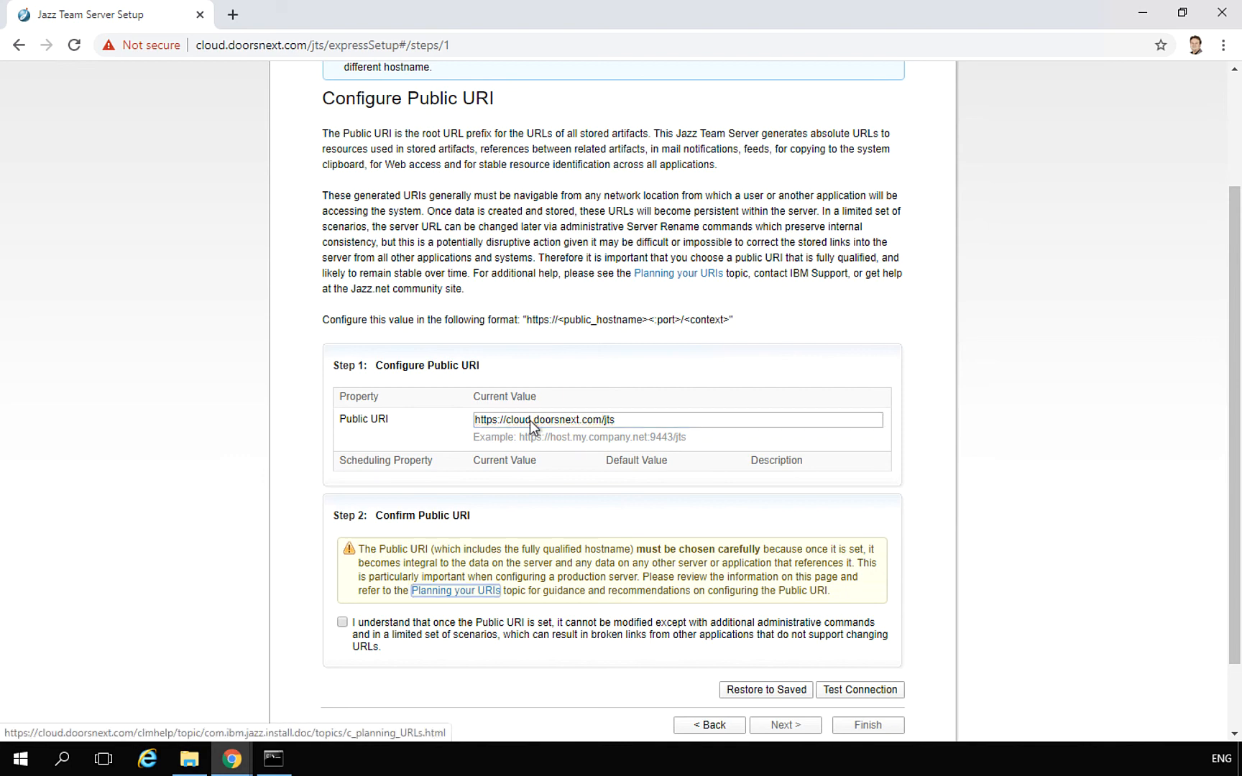
scroll(530, 421, "down", 1)
scroll(530, 424, "down", 1)
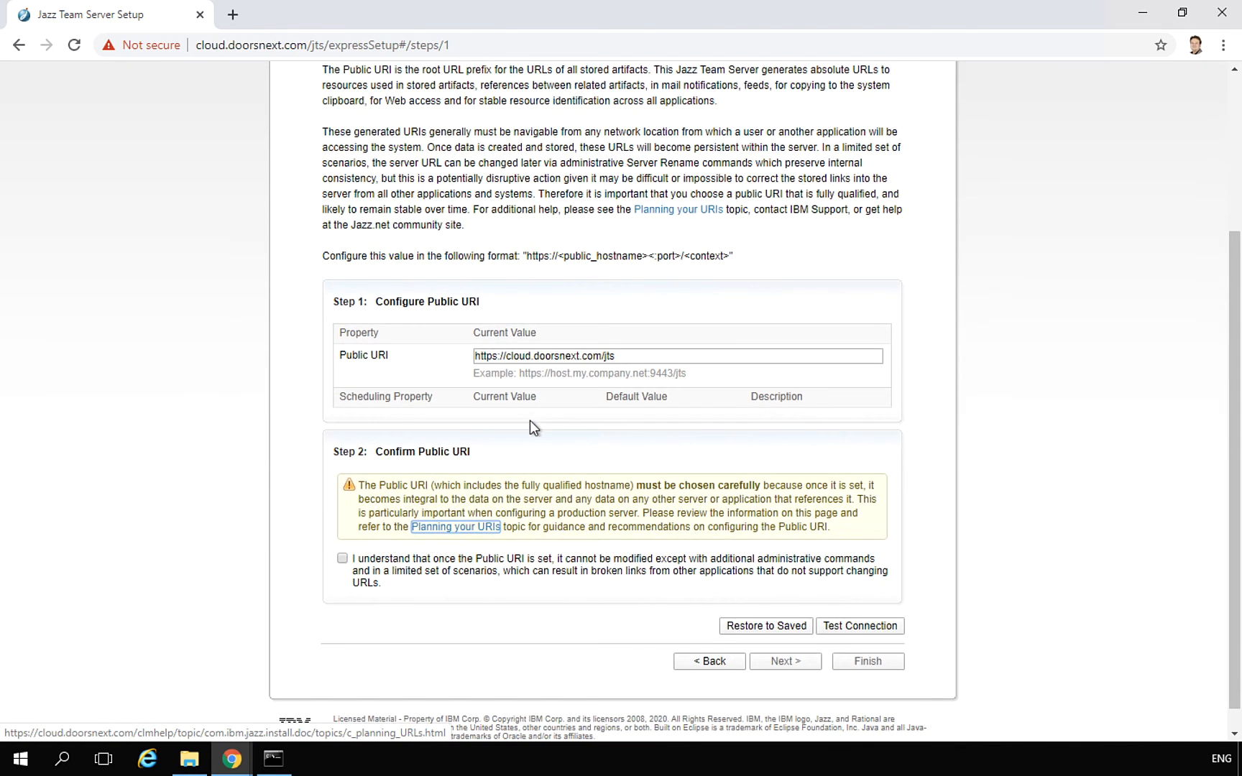
Acknowledge the Public URI warning, run the successful connection test, and save
left_click(342, 558)
left_click(865, 610)
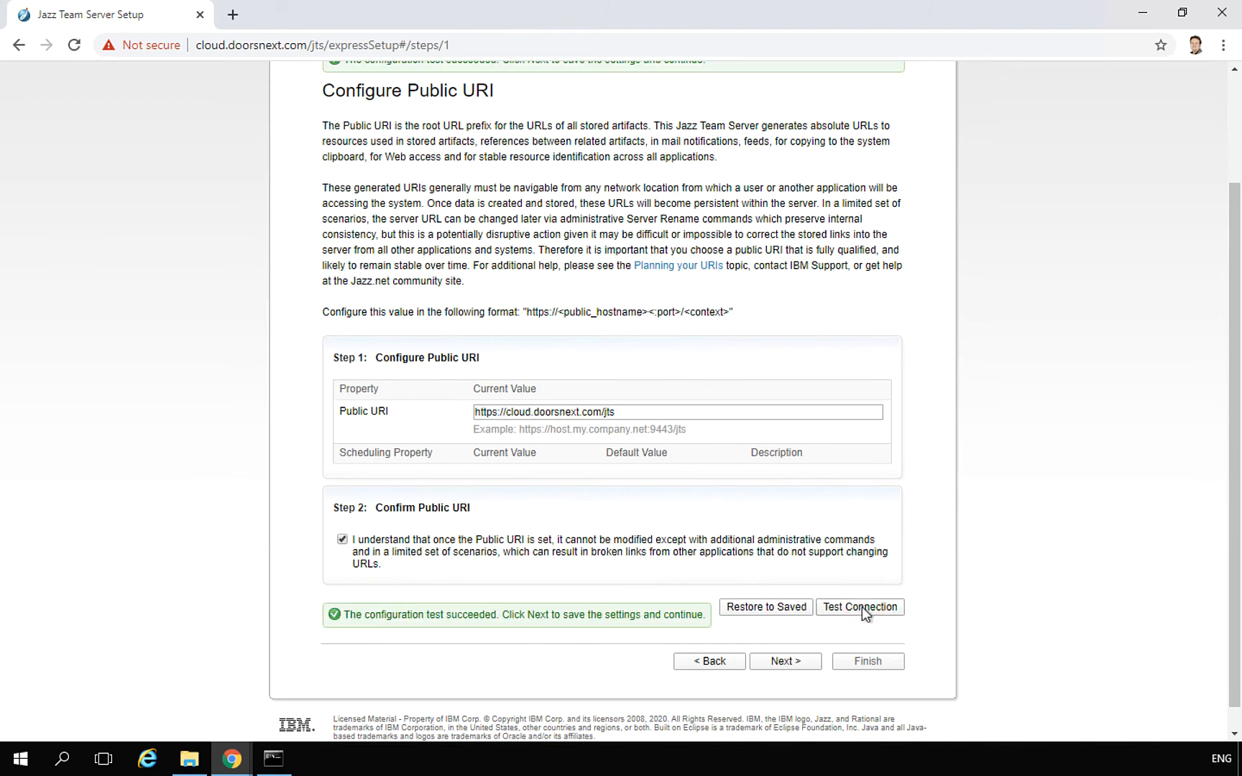
scroll(765, 519, "up", 1)
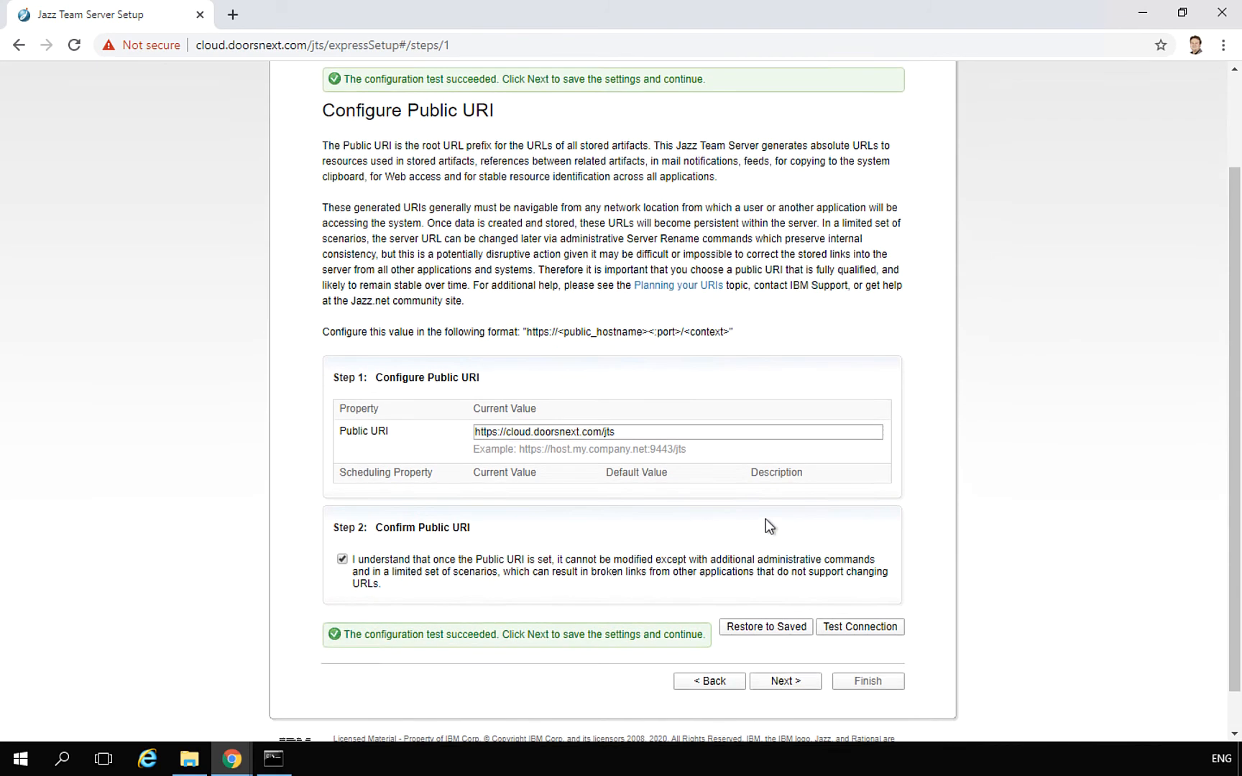
scroll(765, 518, "down", 1)
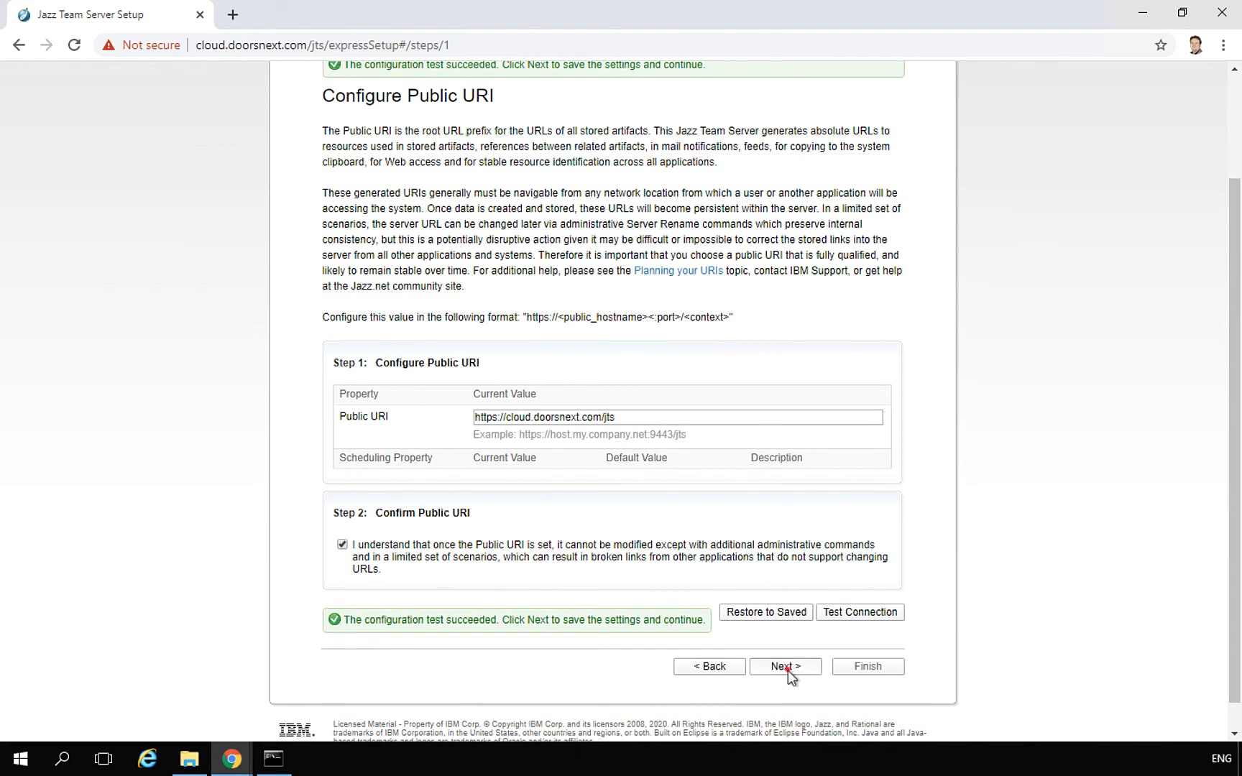
left_click(786, 667)
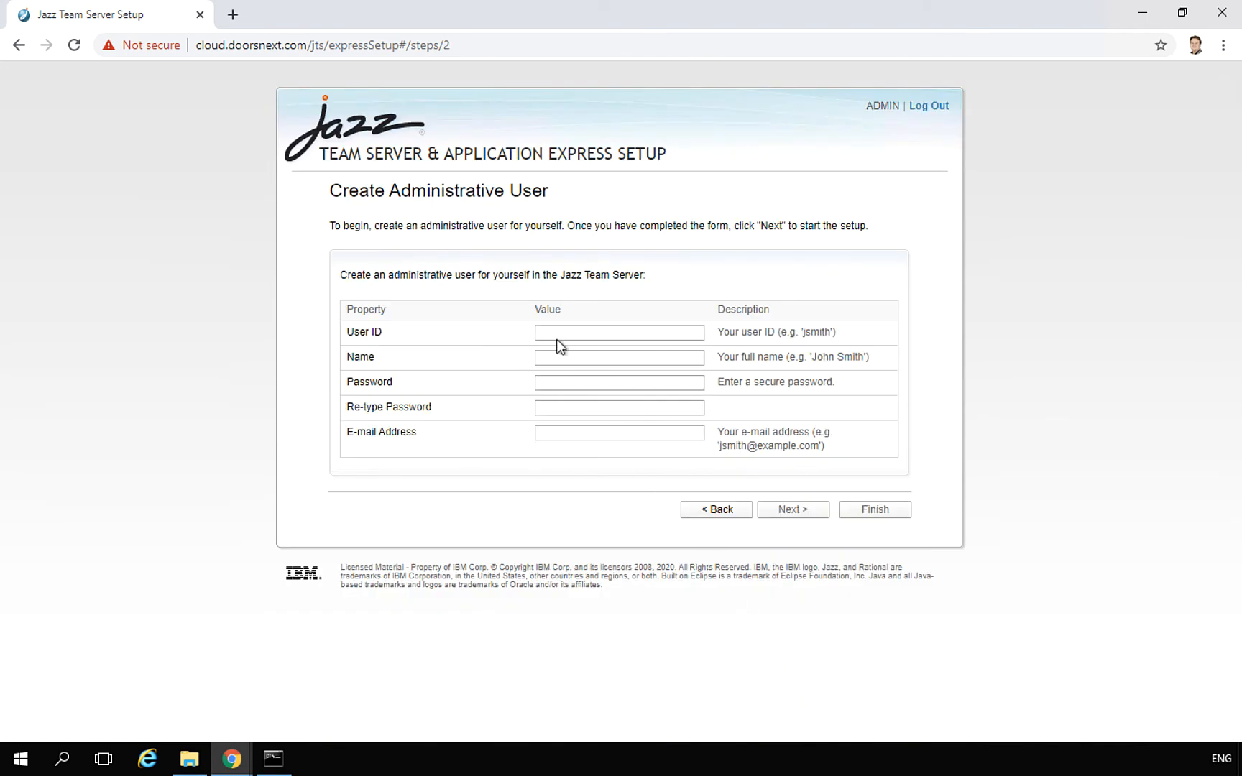
Enter user ID Administrator, name Jazz Administrator, the password, and the admin's e-mail address
left_click(557, 337)
type("Administrator")
key("Tab")
type("Jazz Administrator")
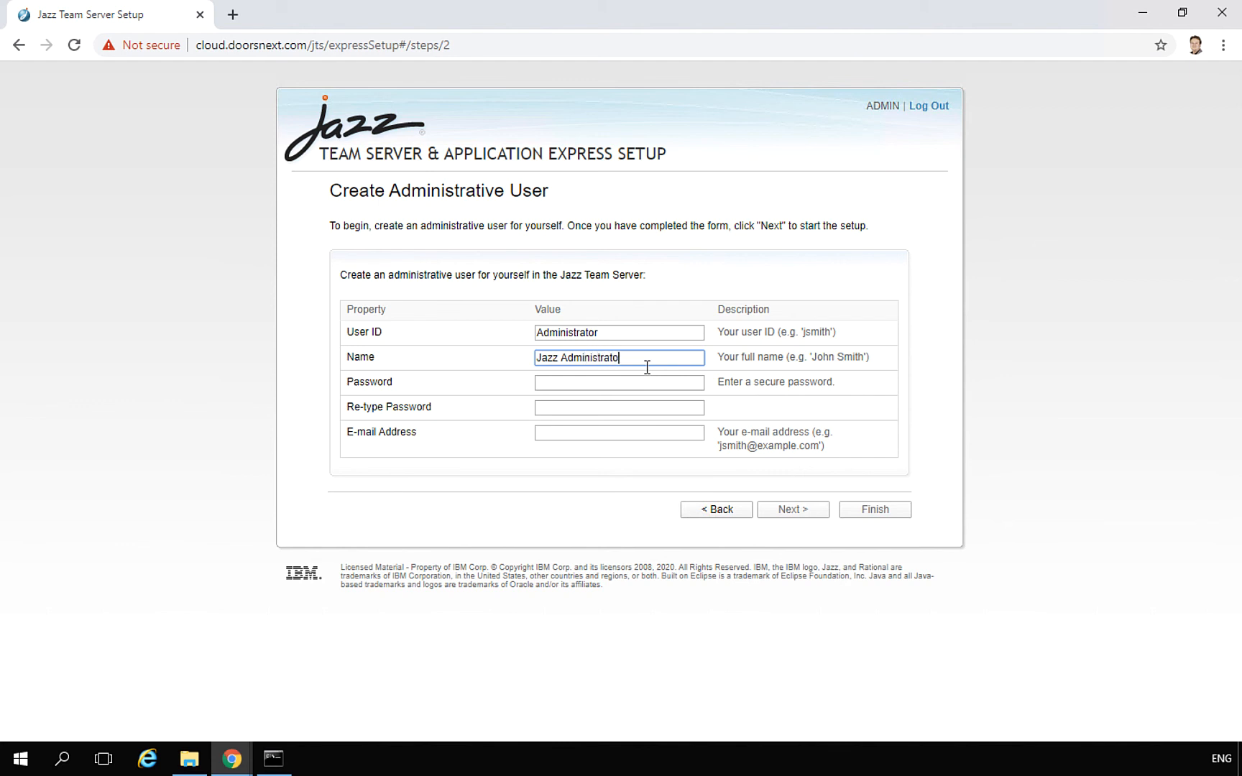
key("Tab")
type("•••••••••••")
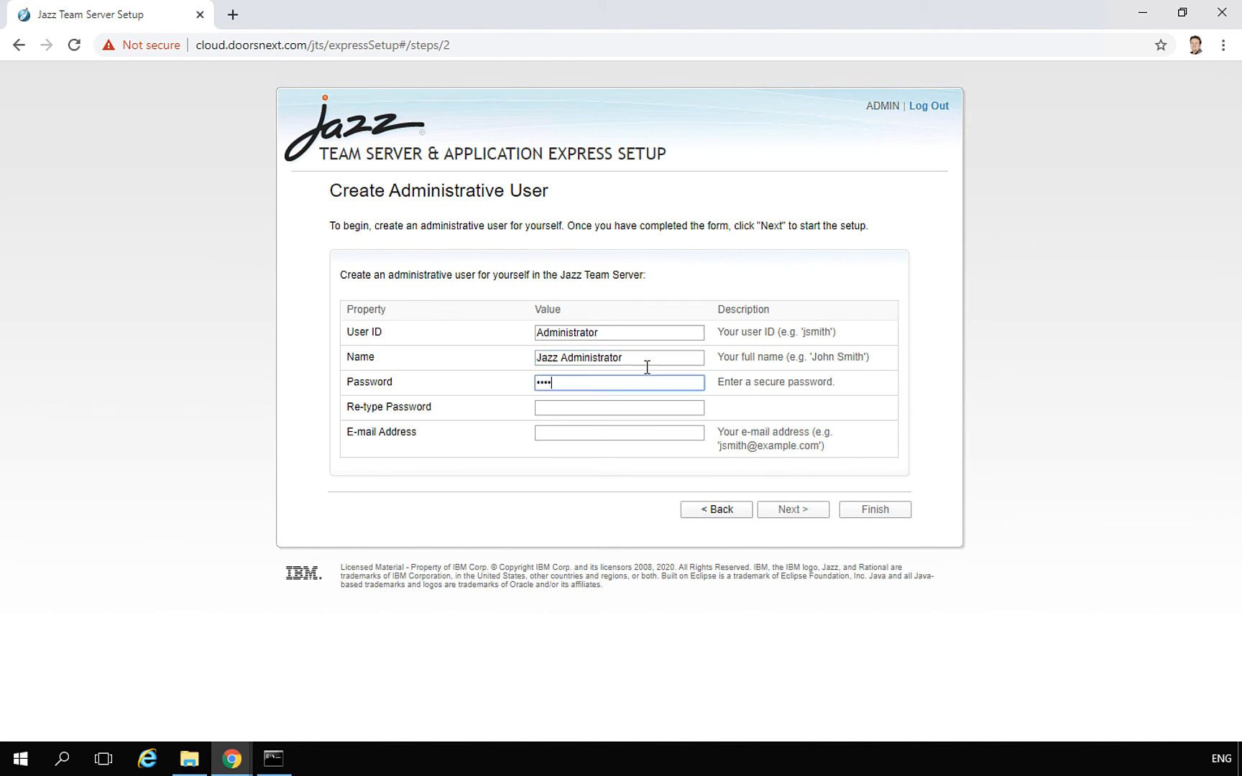
type("•")
key("Tab")
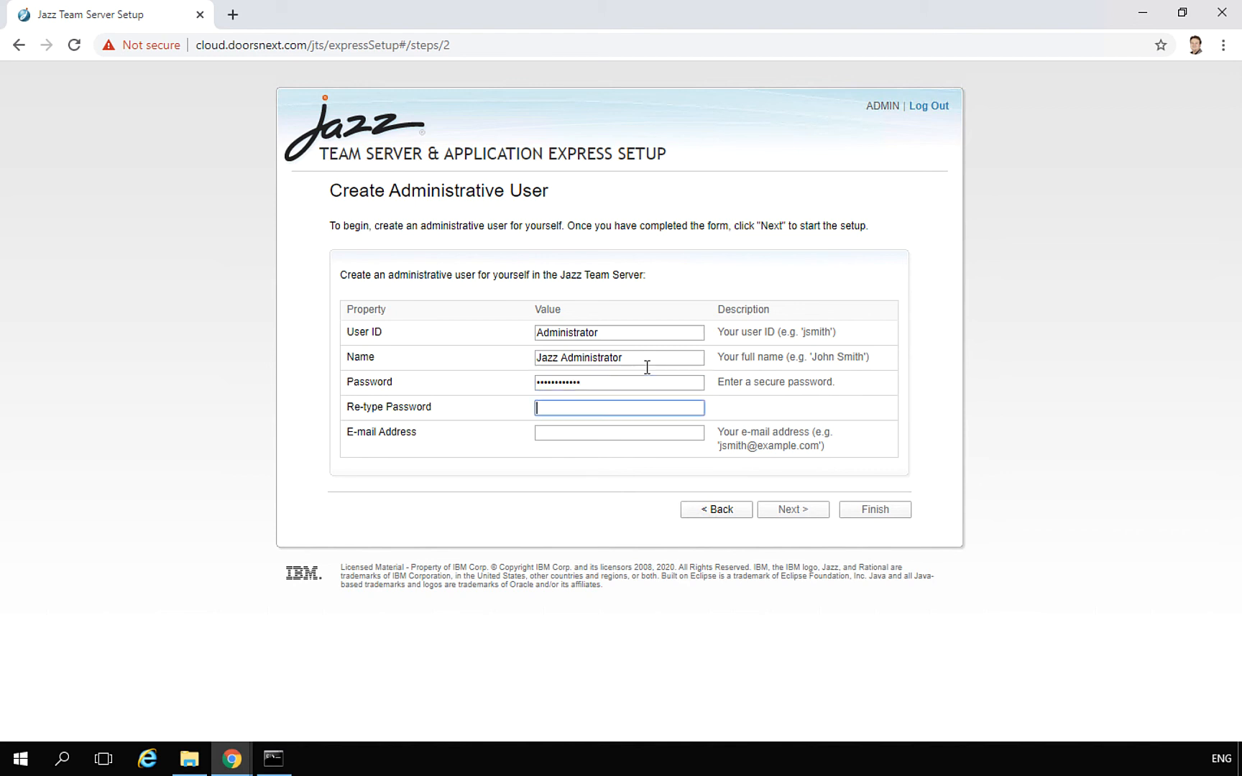
type("••••••••••••")
key("Tab")
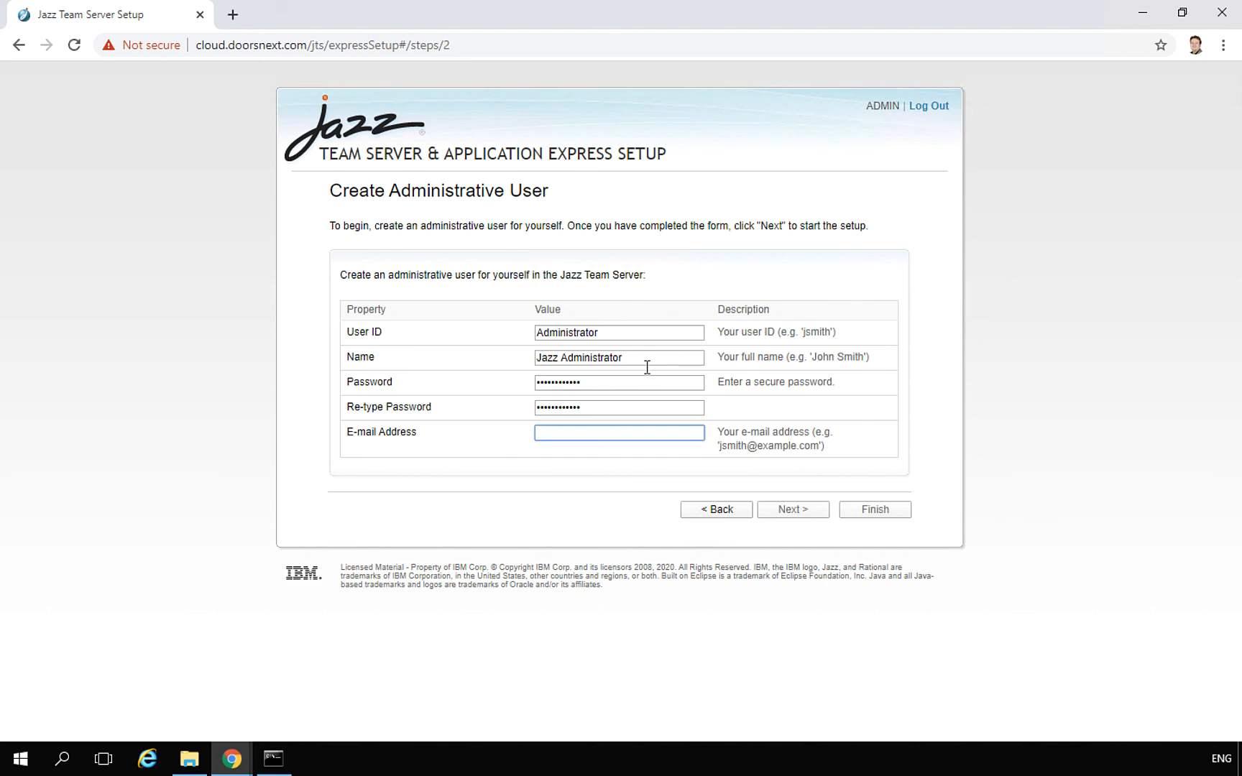
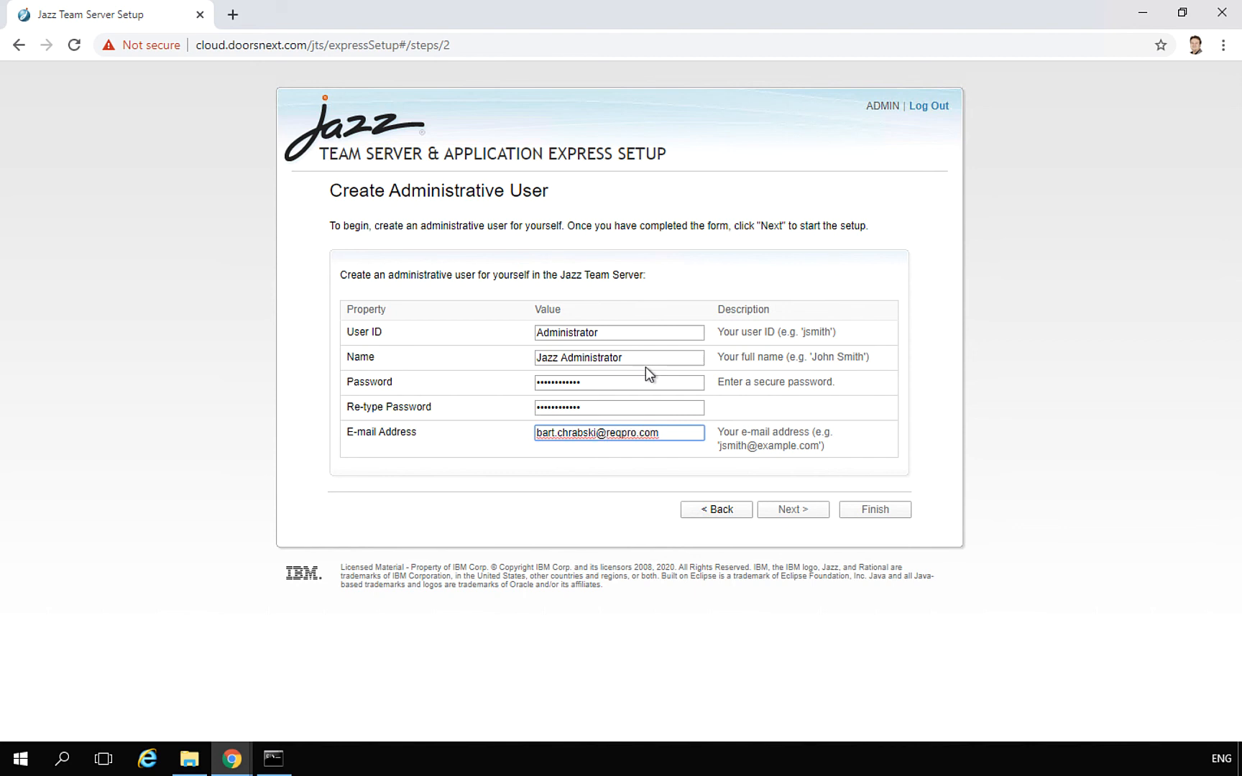
key("Tab")
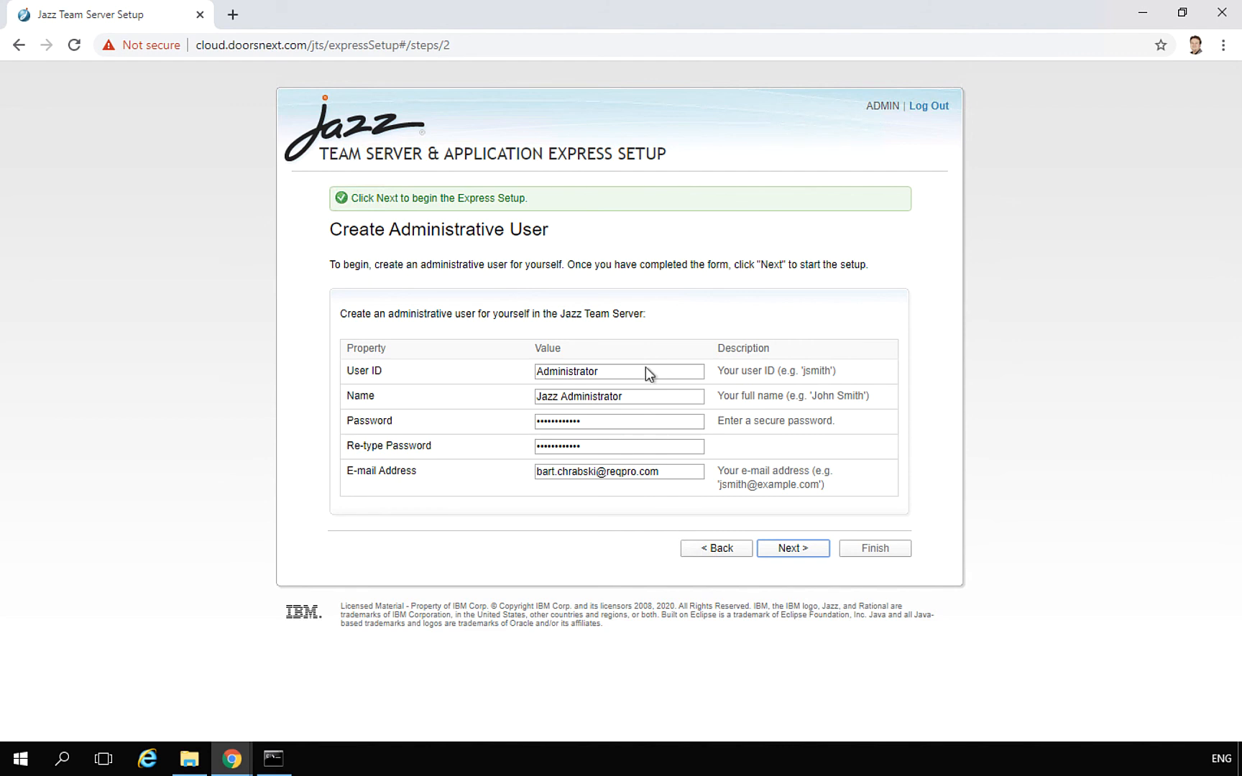
Start Express Setup, let all applications reach 100% complete, then proceed to license assignment
left_click(794, 550)
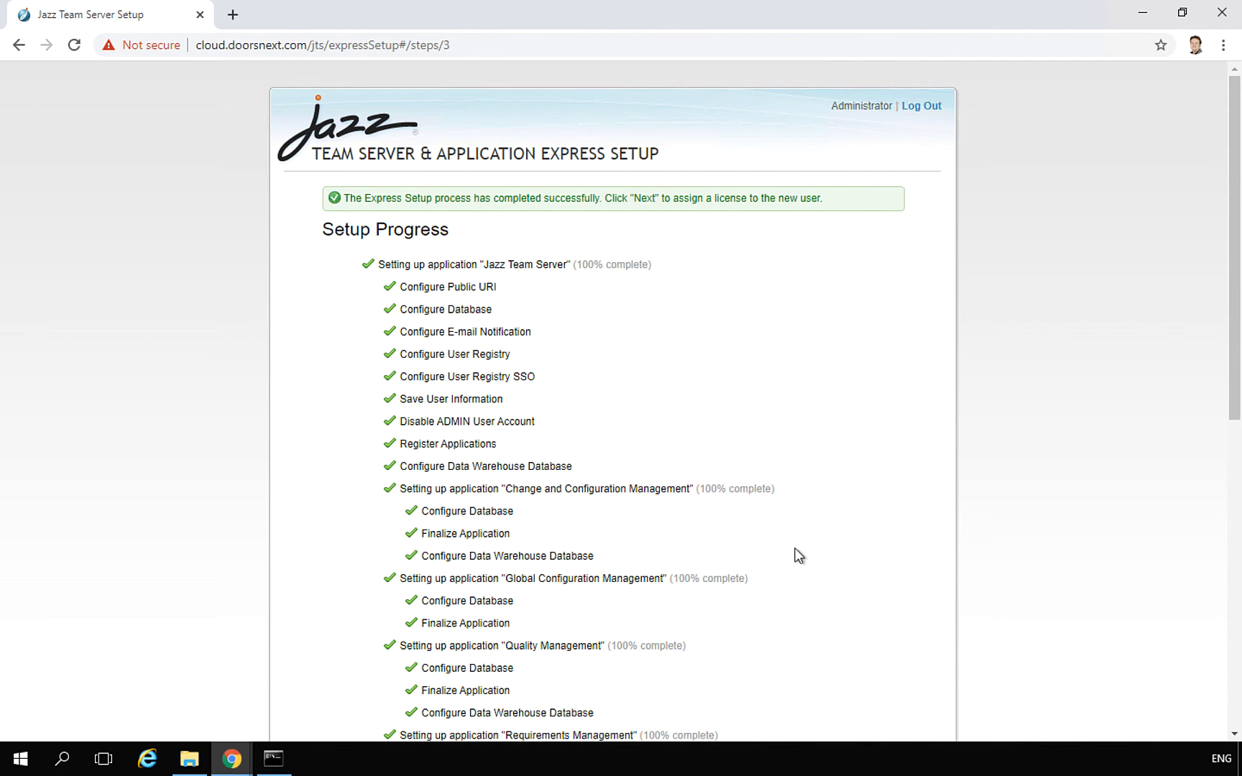
scroll(798, 555, "down", 5)
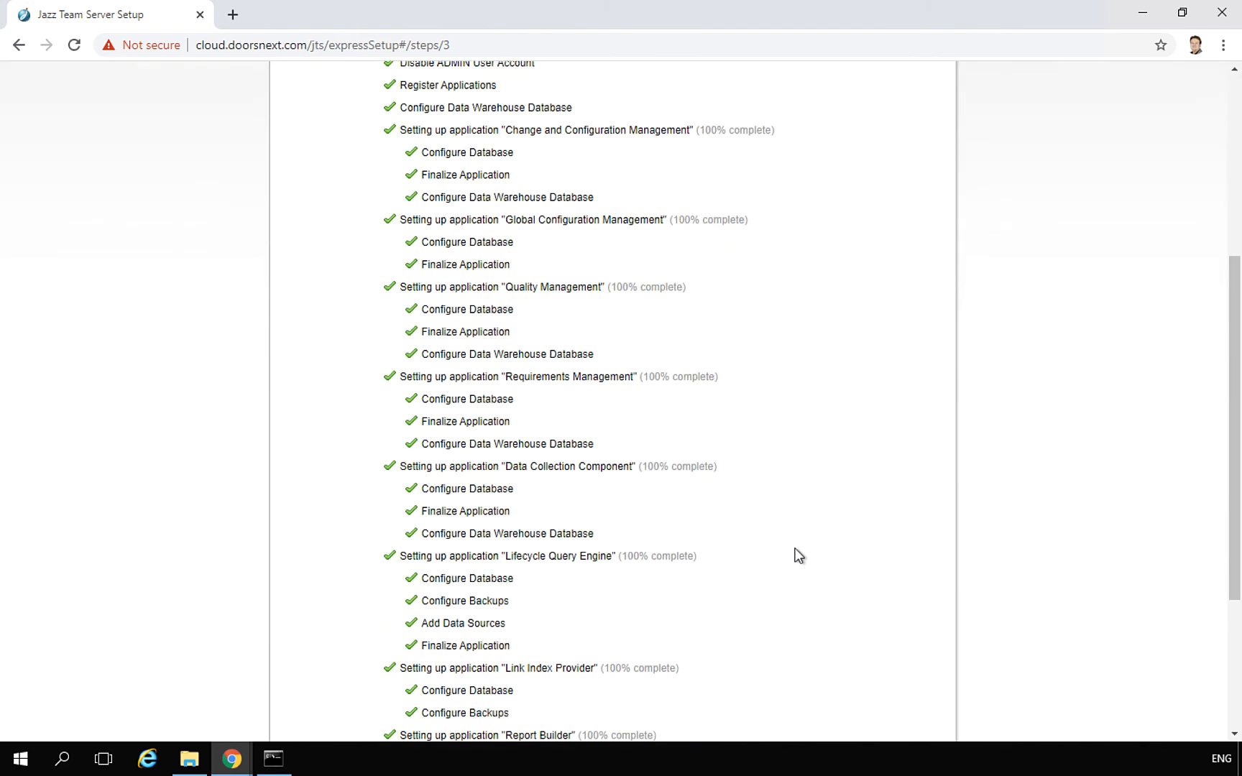
scroll(798, 555, "down", 4)
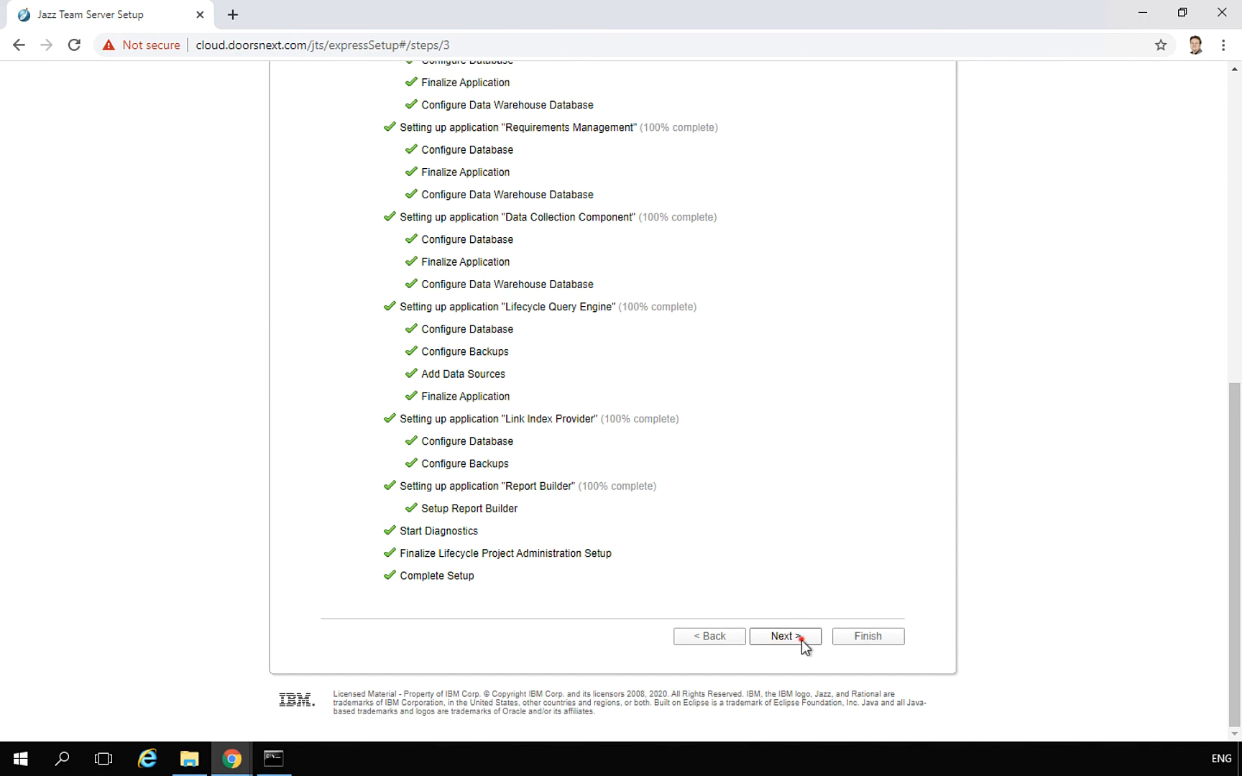
left_click(802, 642)
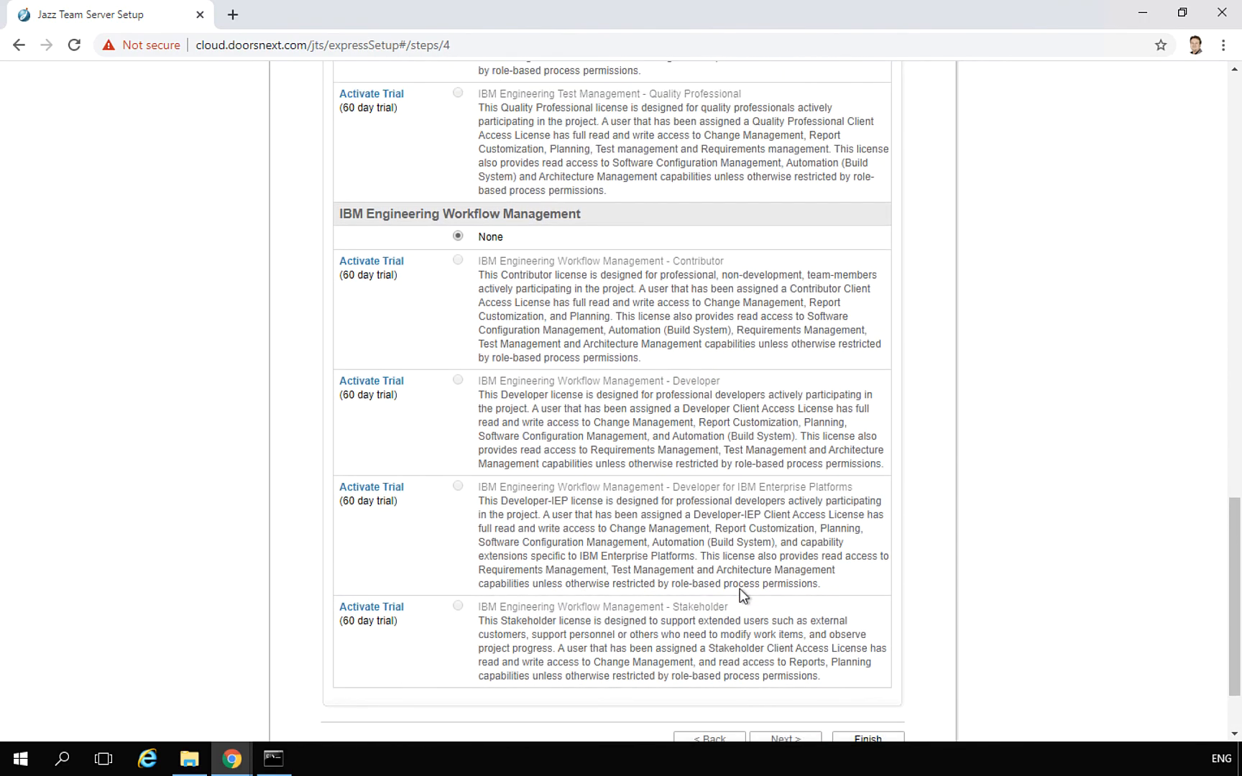
Activate the Lifecycle Management Base - Practitioner trial license, accepting its license terms
scroll(739, 589, "up", 10)
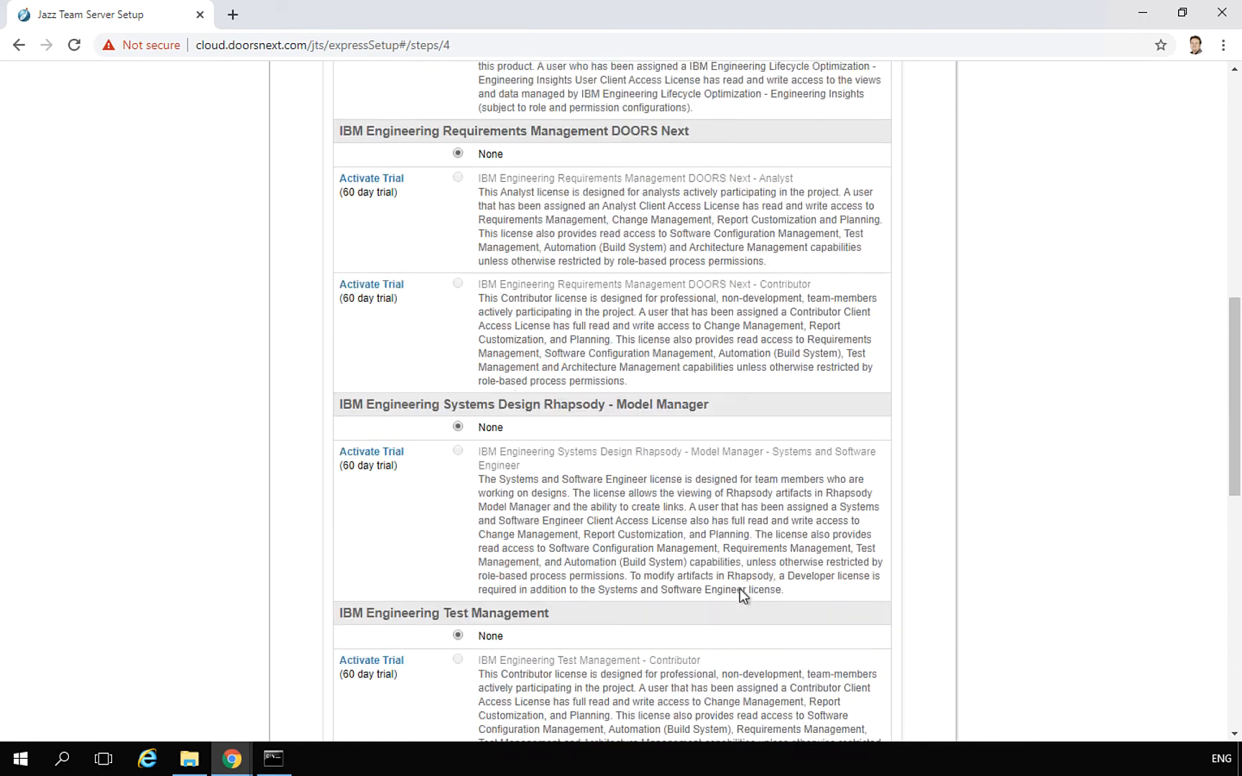
scroll(739, 588, "up", 10)
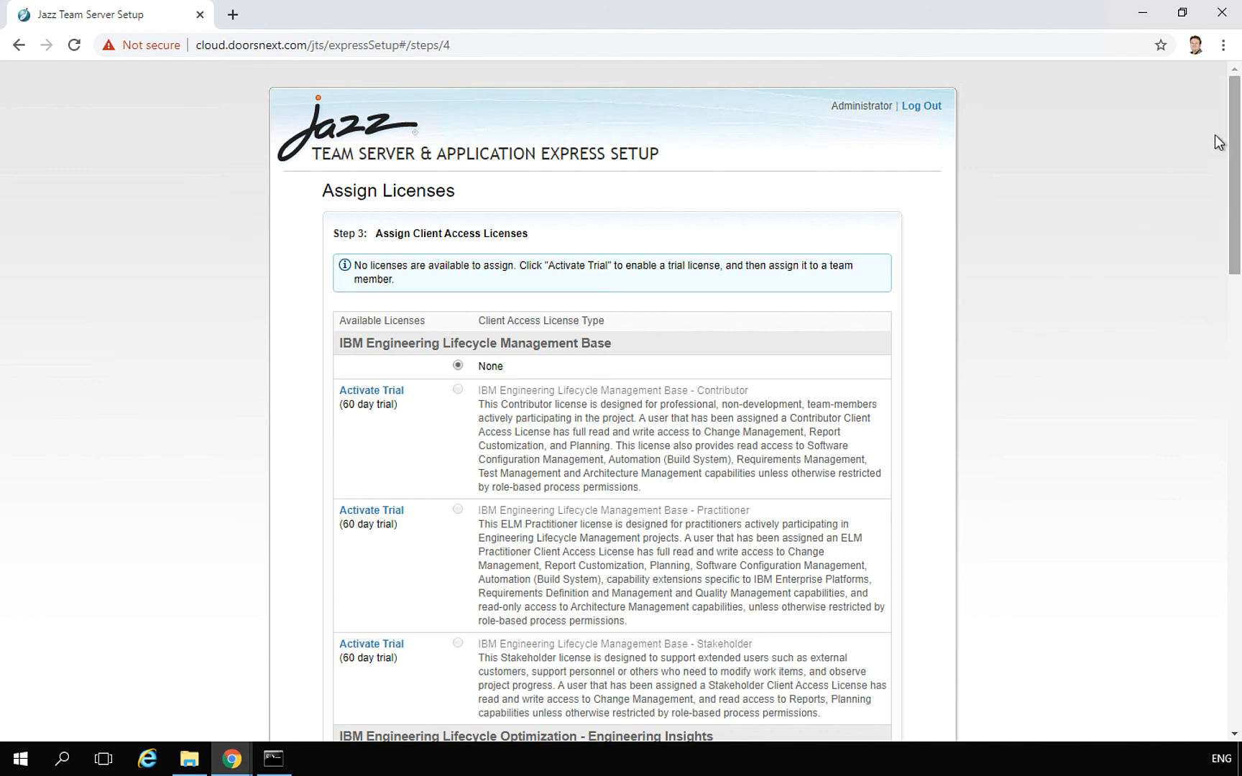
left_click_drag(1234, 122, 1237, 160)
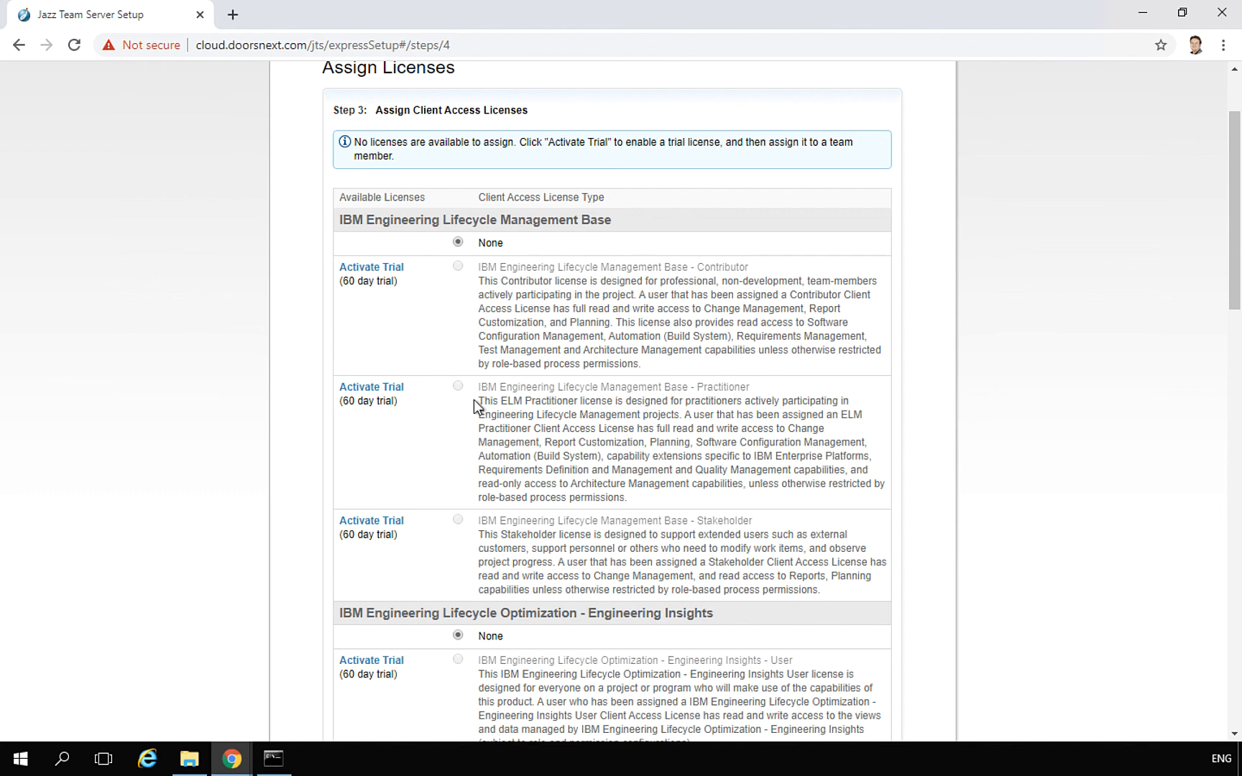
left_click(372, 387)
left_click(482, 557)
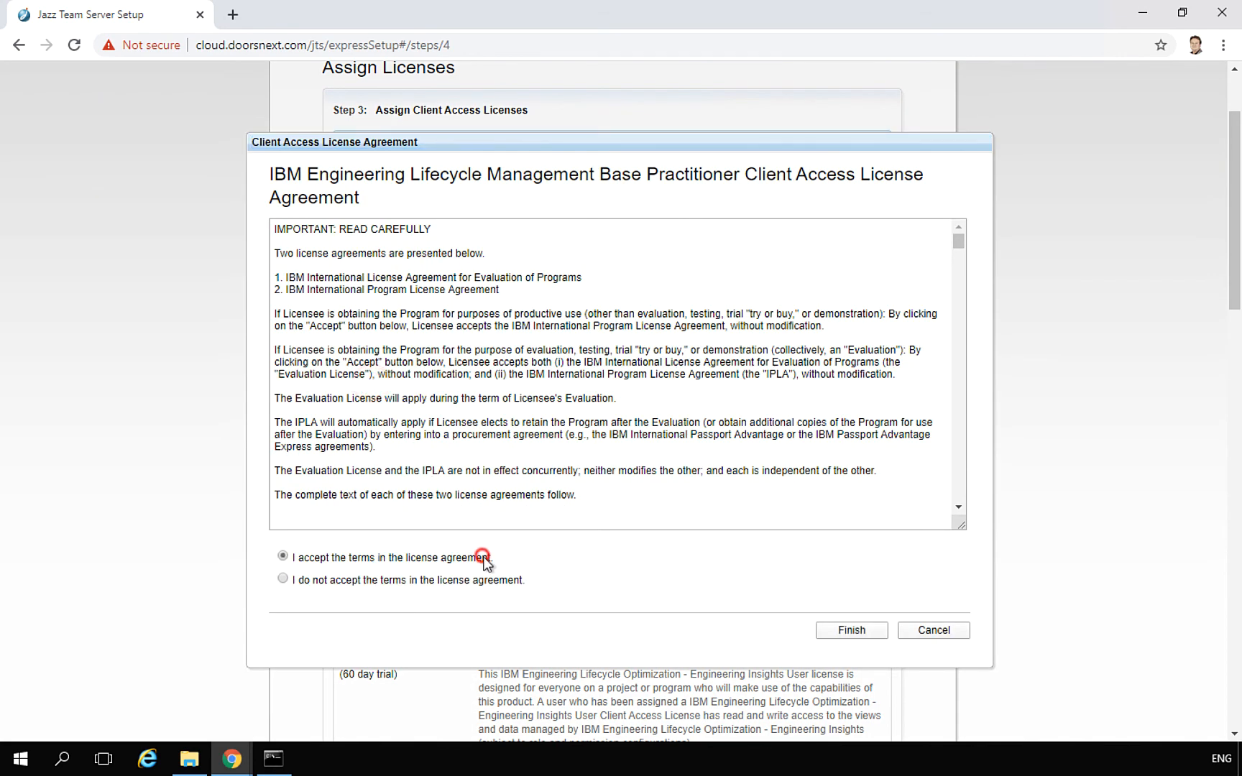
left_click(877, 630)
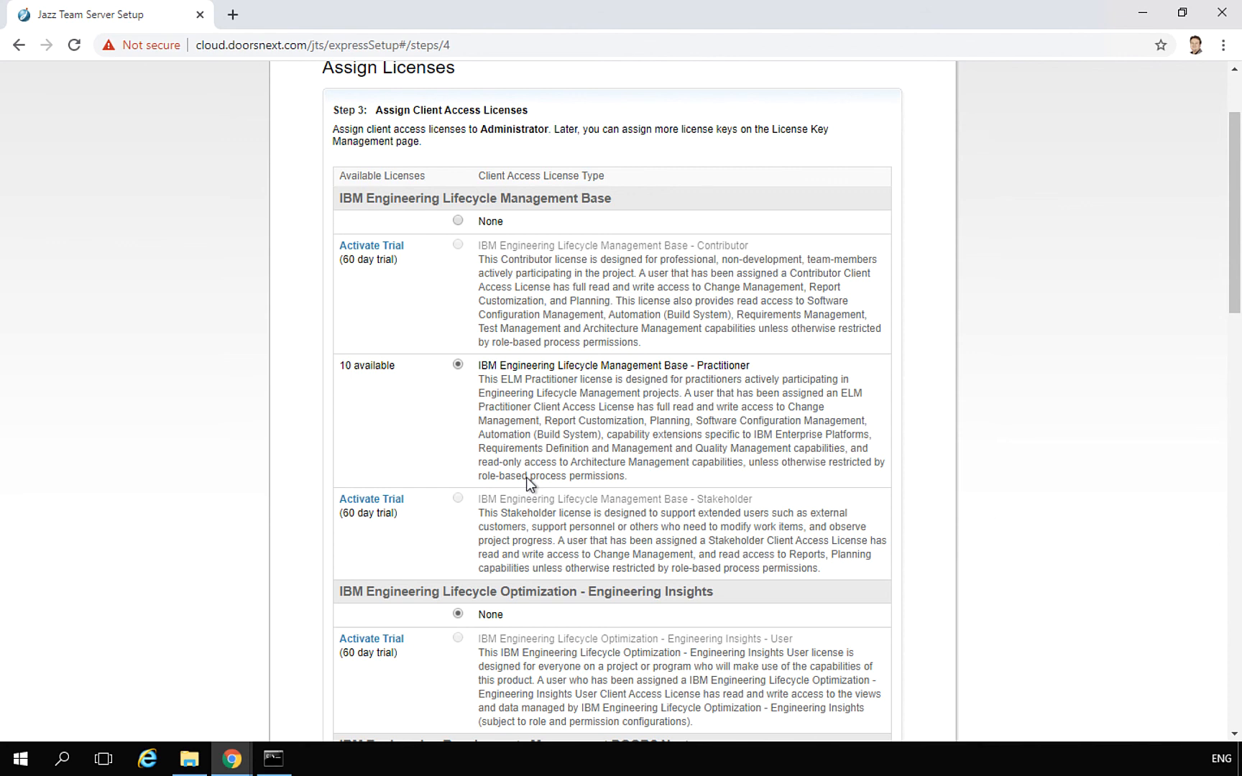
scroll(526, 477, "down", 1)
scroll(526, 477, "down", 3)
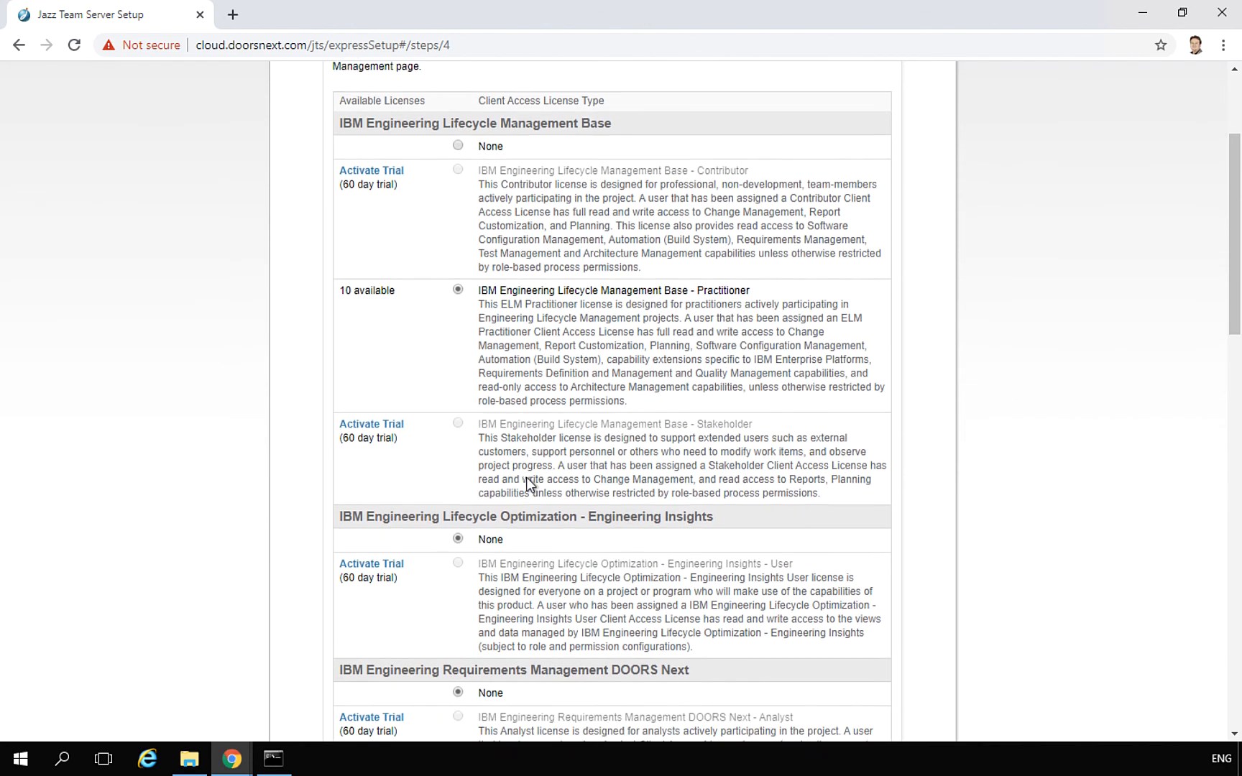
scroll(526, 477, "down", 10)
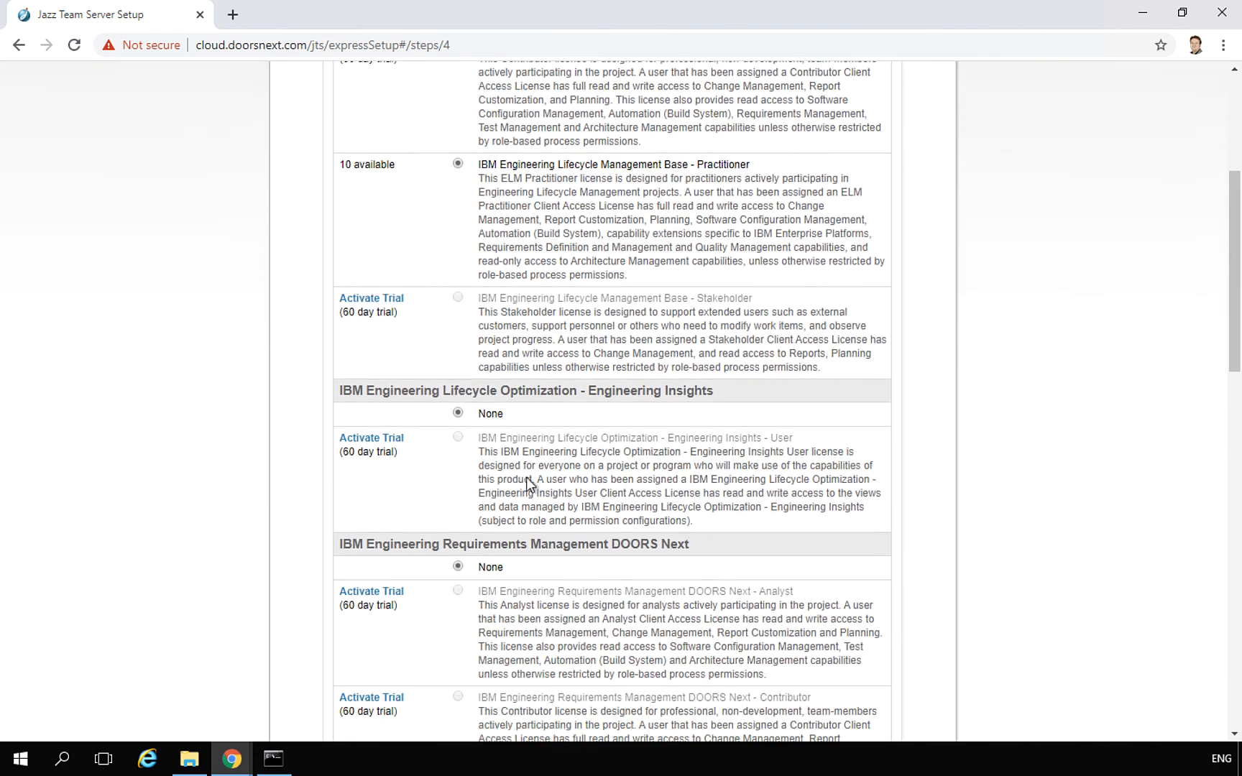
scroll(526, 477, "down", 3)
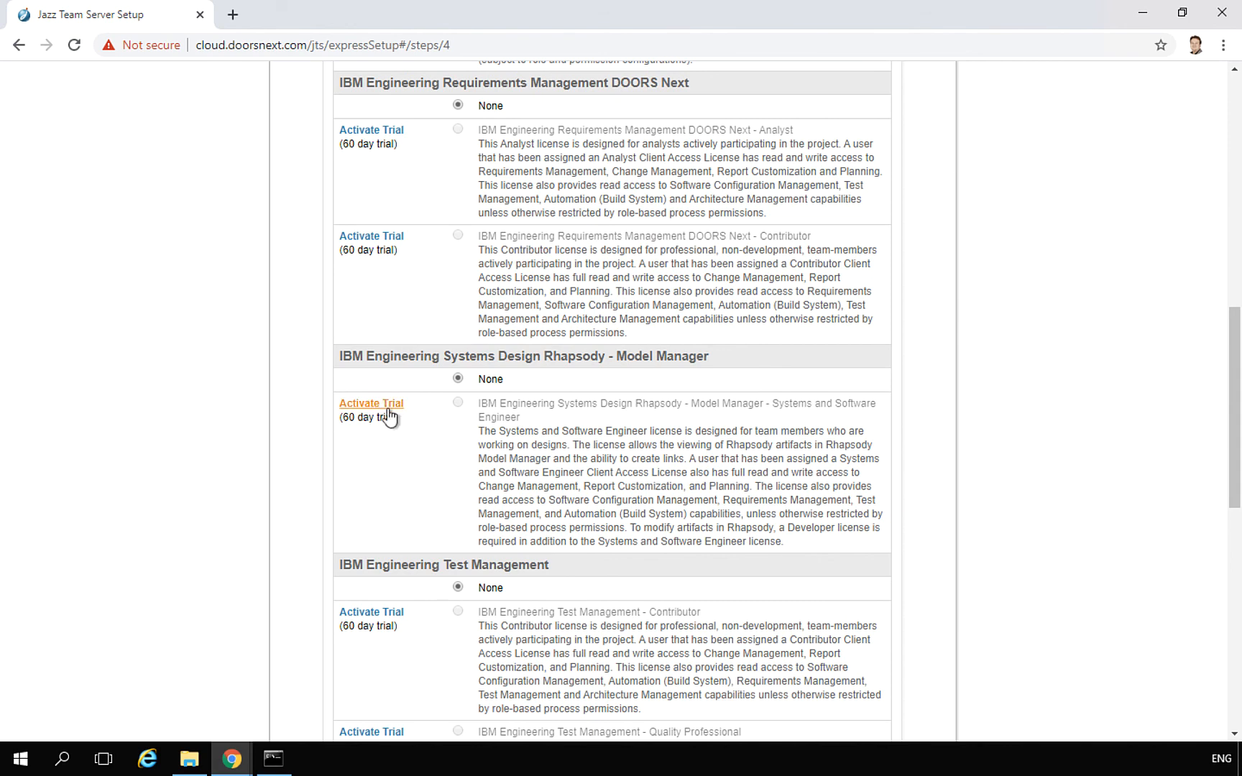
Activate the Rhapsody Model Manager Systems and Software Engineer trial license, accepting its terms
left_click(387, 406)
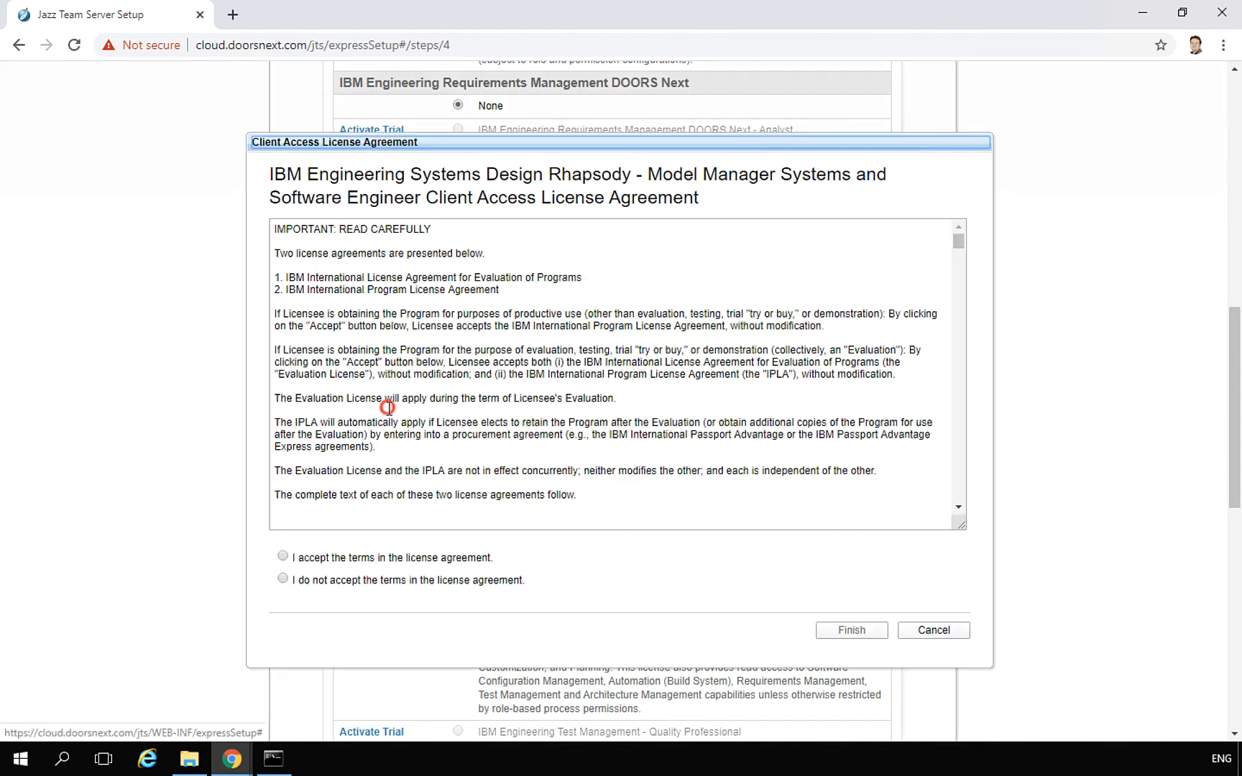
left_click(434, 558)
left_click(867, 635)
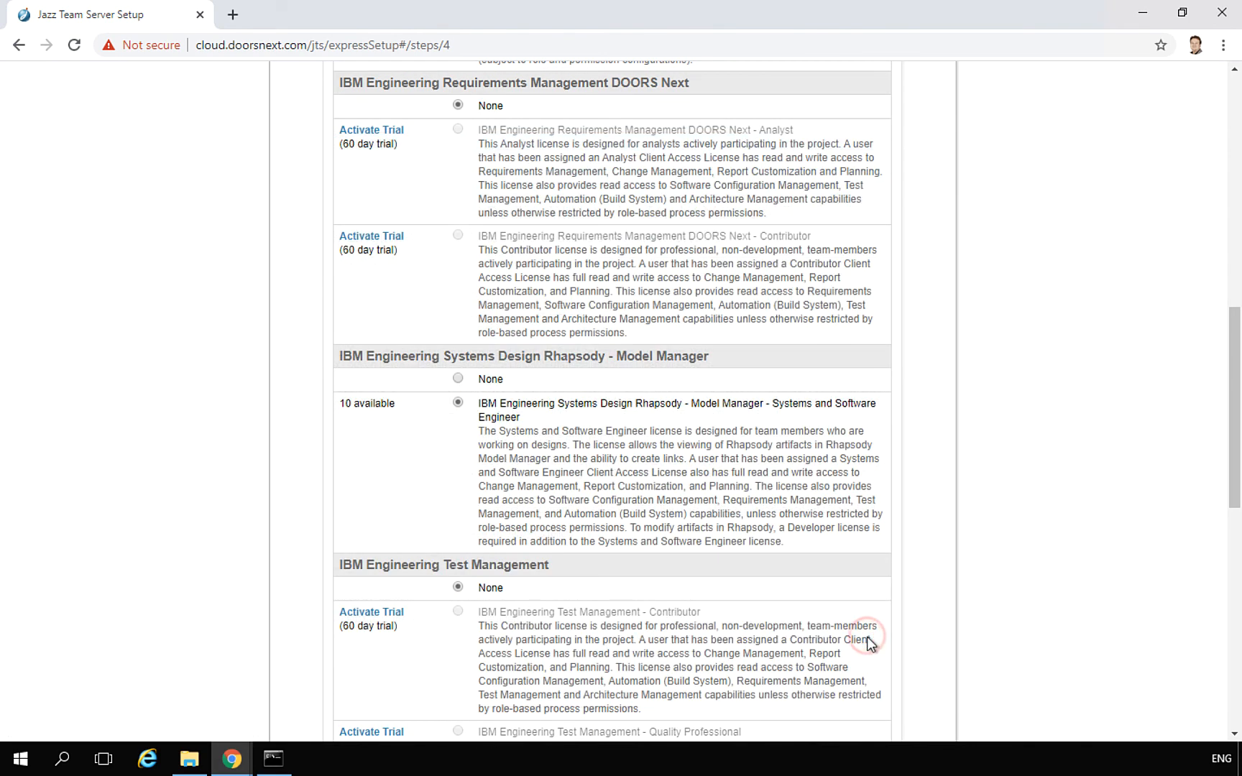
Finish the setup wizard to reach the Jazz Team Server administration home page
left_click_drag(1235, 458, 1239, 294)
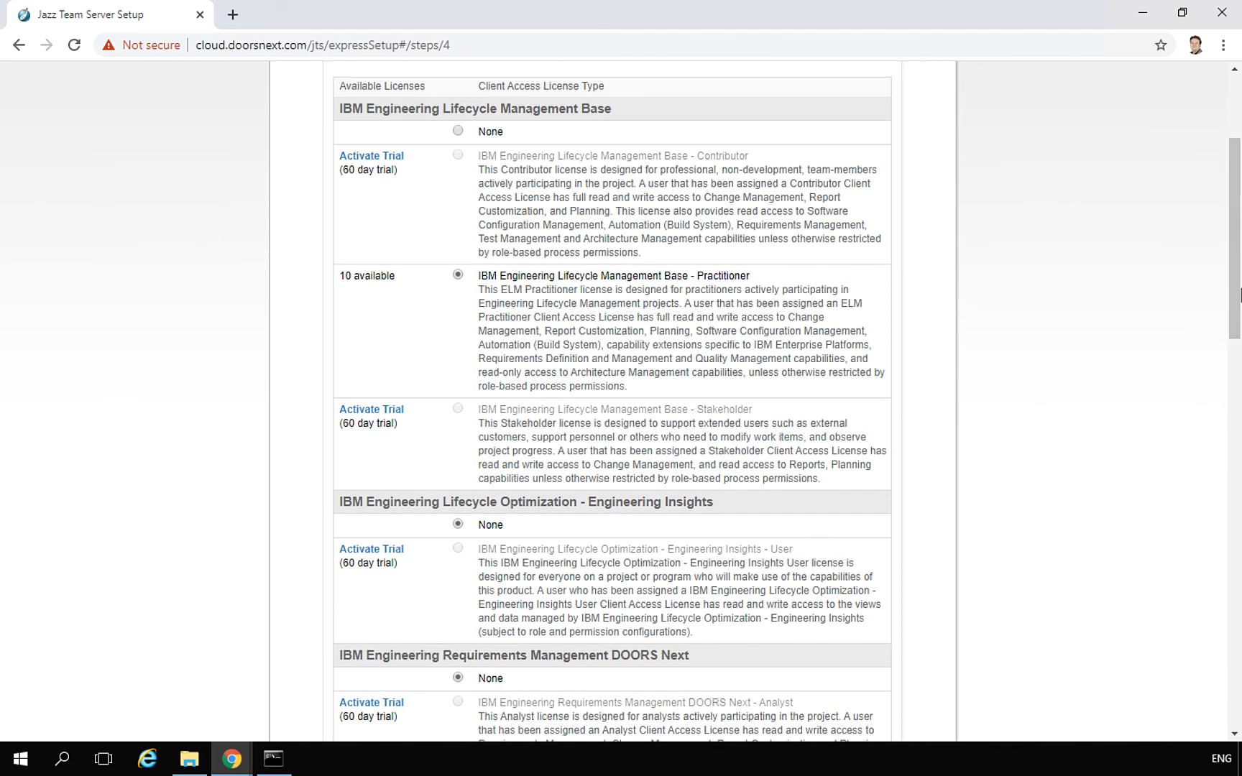
left_click(1232, 106)
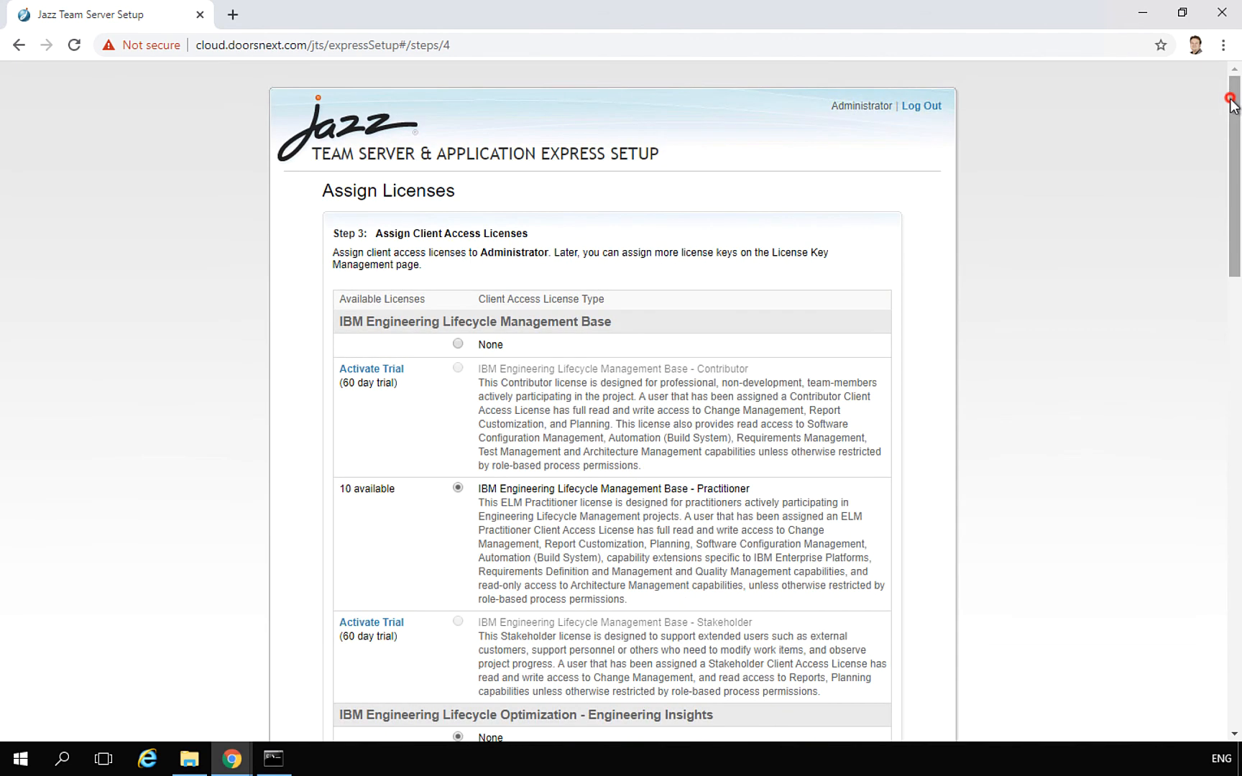
left_click_drag(1233, 106, 1231, 572)
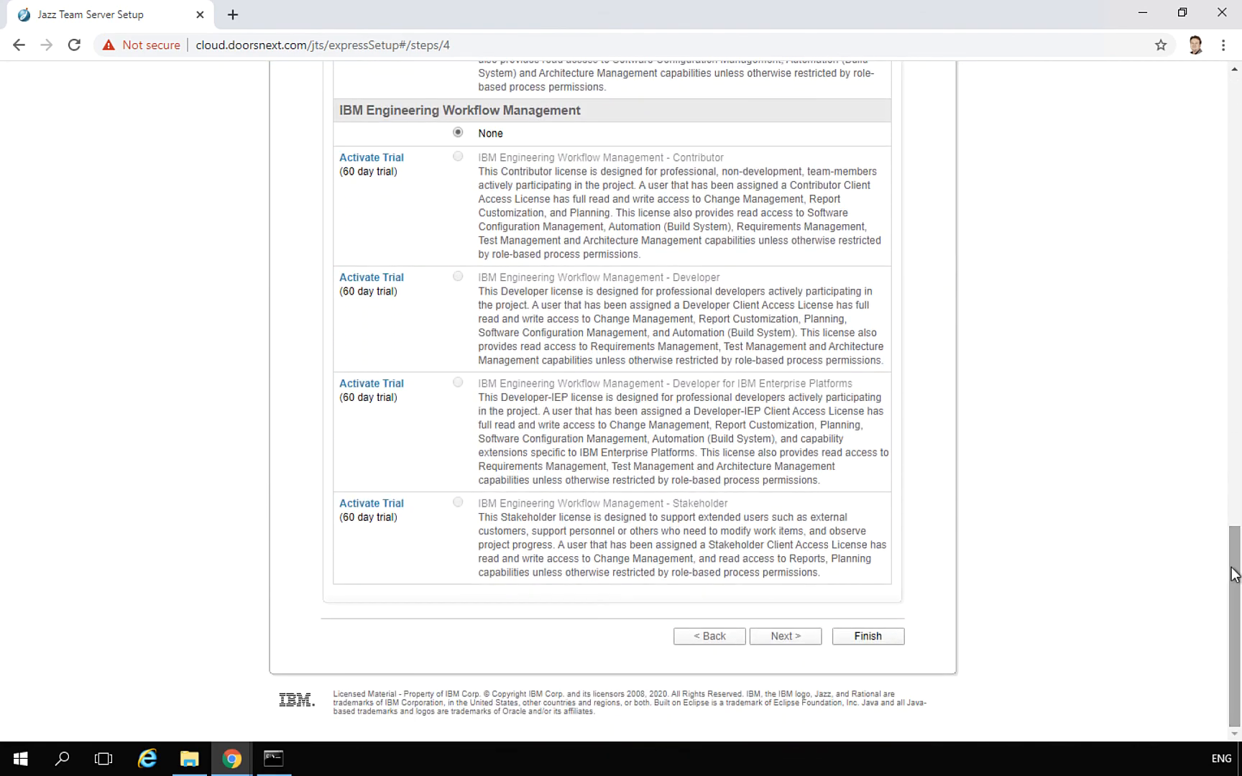
left_click(862, 636)
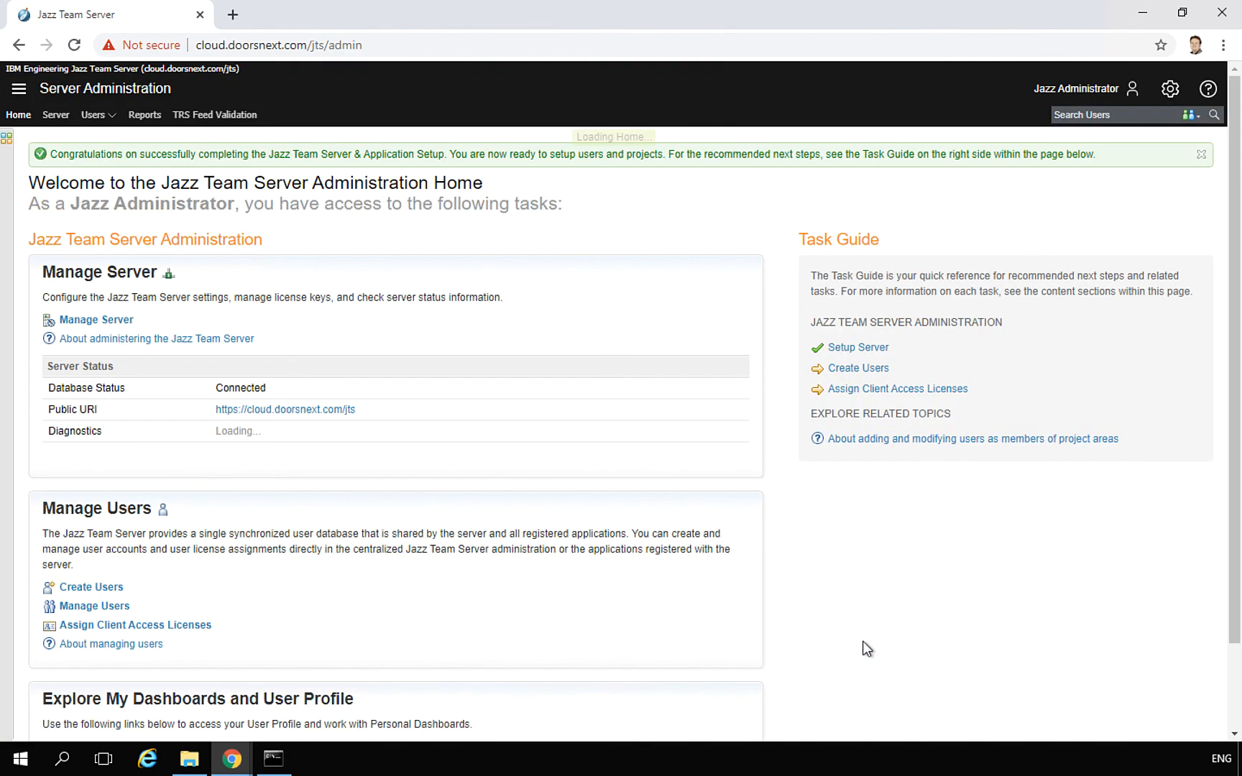